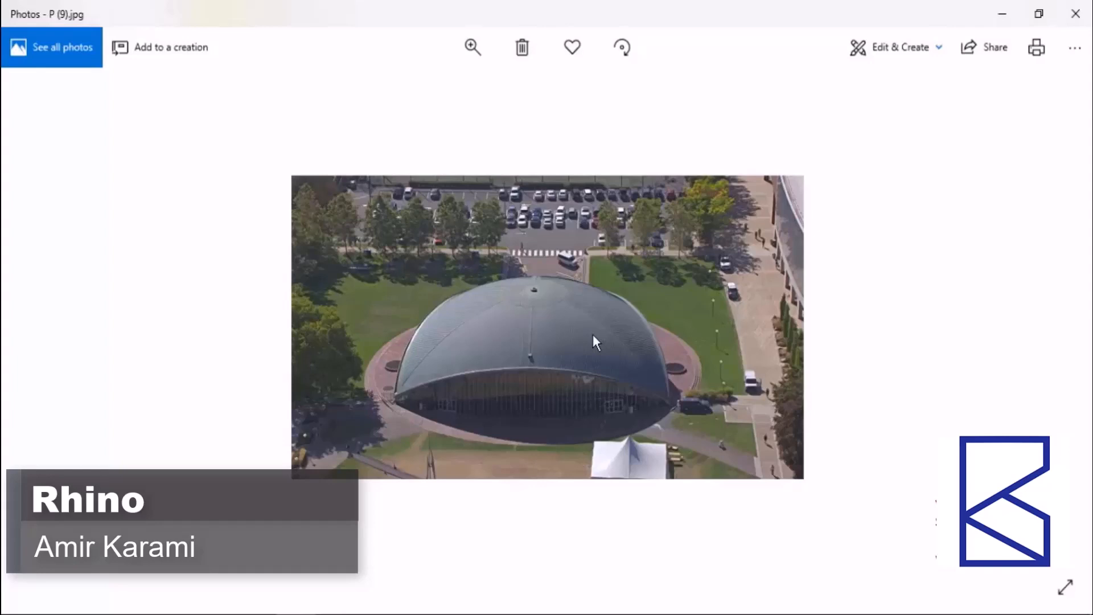
- Examine the reference images of the dome building, including its aerial photo, section drawing, top view and plan geometry
{"action": "scroll", "coordinate": [570, 364], "scroll_direction": "up", "scroll_amount": 4}
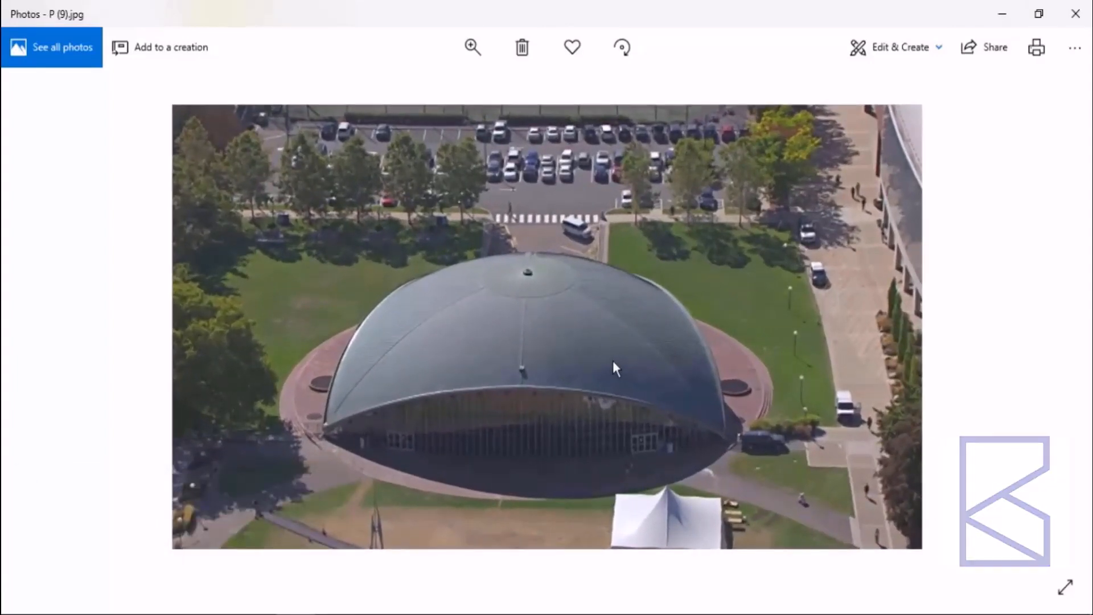
{"action": "scroll", "coordinate": [608, 365], "scroll_direction": "down", "scroll_amount": 3}
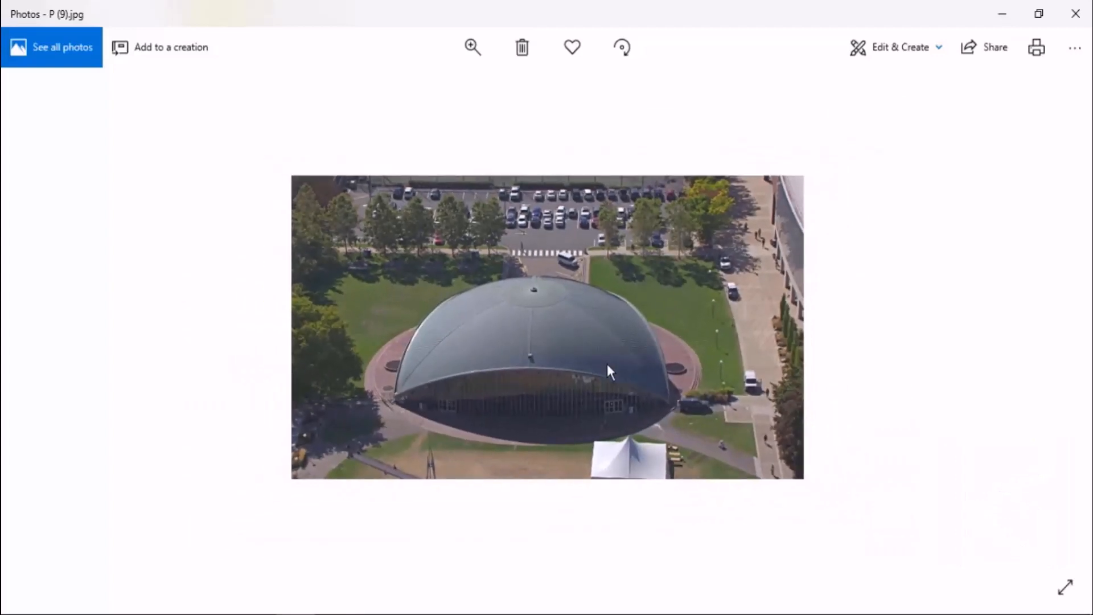
{"action": "key", "text": "Left"}
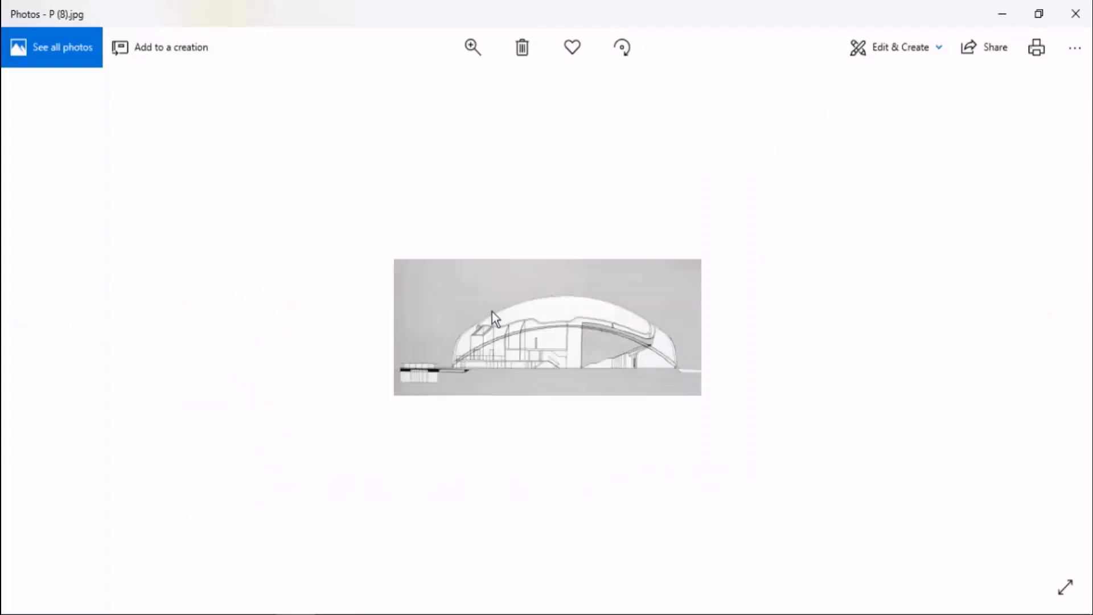
{"action": "key", "text": "Left"}
{"action": "key", "text": "Left"}
{"action": "key", "text": "Left"}
{"action": "key", "text": "Left"}
{"action": "key", "text": "Left"}
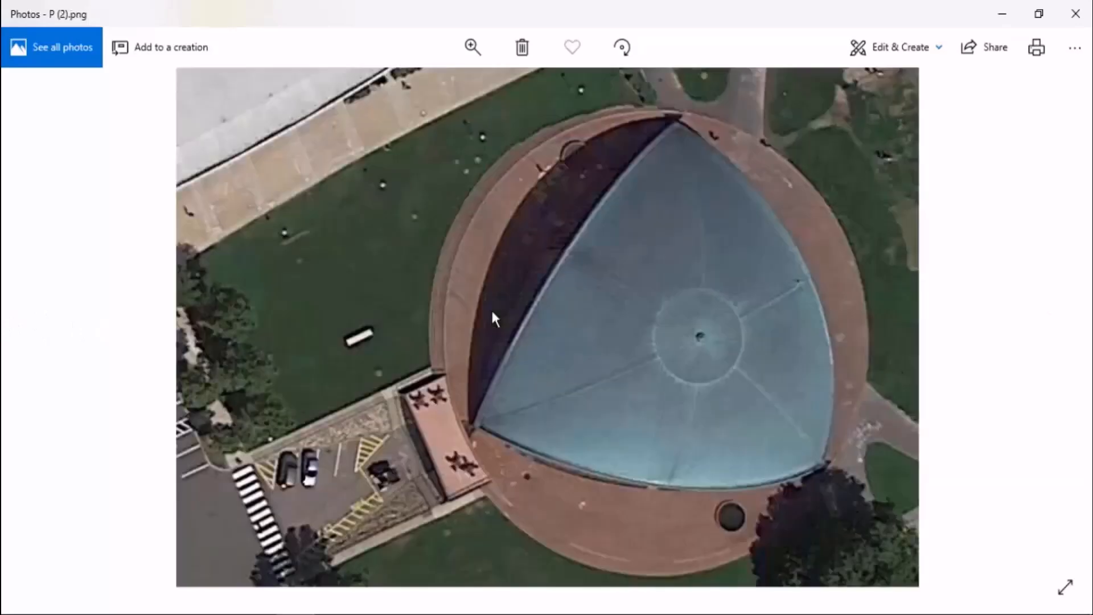
{"action": "key", "text": "Left"}
{"action": "key", "text": "Left"}
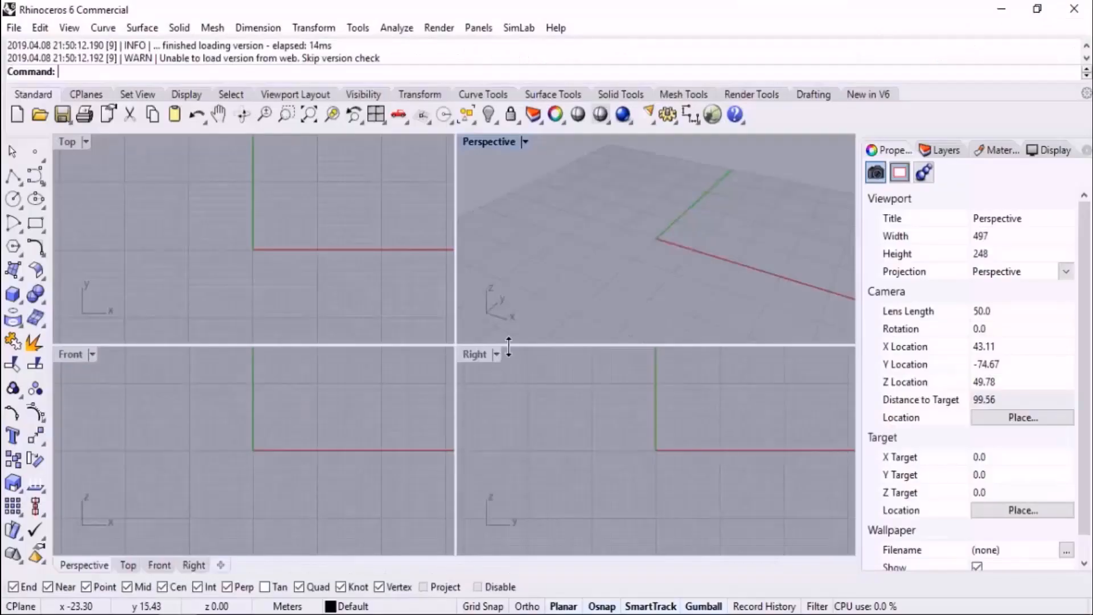
- Switch to Rhinoceros, maximize the Top viewport and centre it around the origin
{"action": "left_click", "coordinate": [193, 252]}
{"action": "double_click", "coordinate": [63, 142]}
{"action": "right_click_drag", "start_coordinate": [295, 318], "coordinate": [345, 284]}
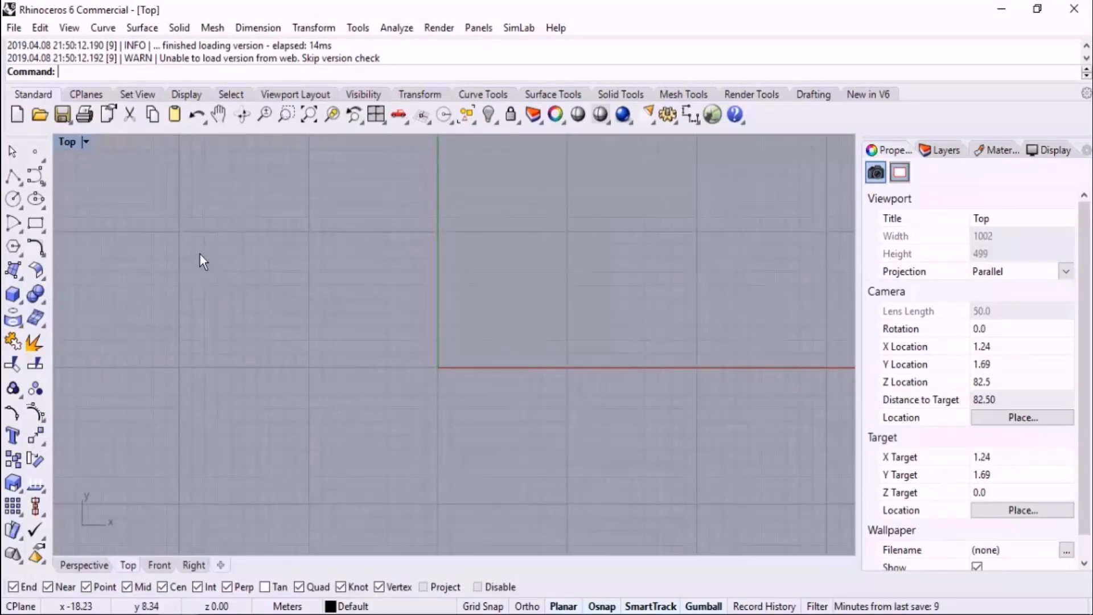
{"action": "right_click_drag", "start_coordinate": [202, 262], "coordinate": [211, 262]}
{"action": "right_click_drag", "start_coordinate": [297, 254], "coordinate": [280, 276]}
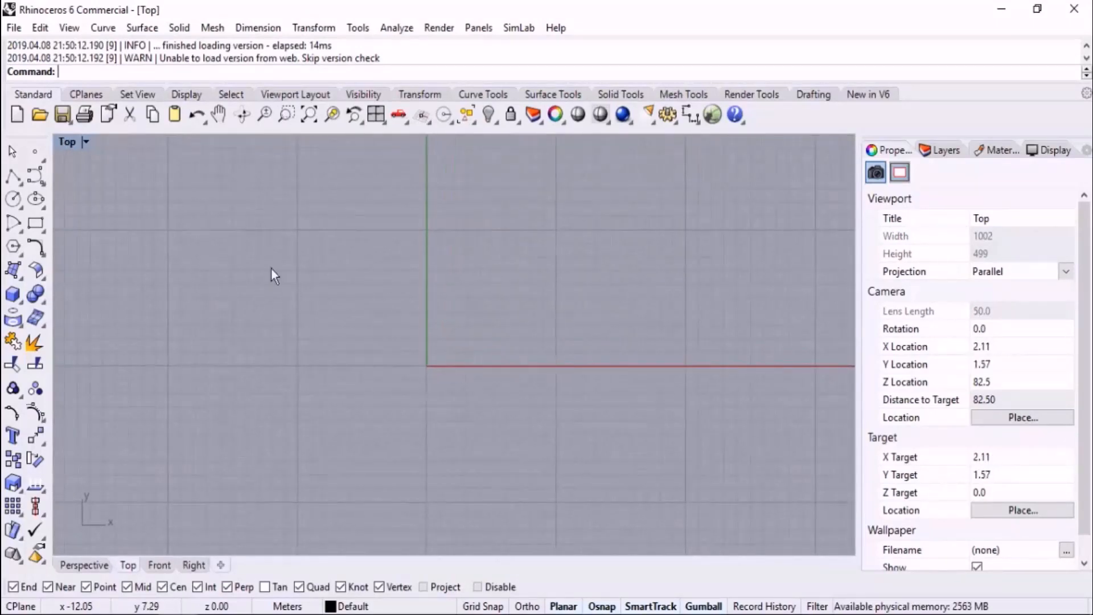
- Draw an inscribed 3-sided polygon centred at the origin (0), with Ortho on and one corner about 12.5 m up the Y axis
{"action": "left_click", "coordinate": [13, 246]}
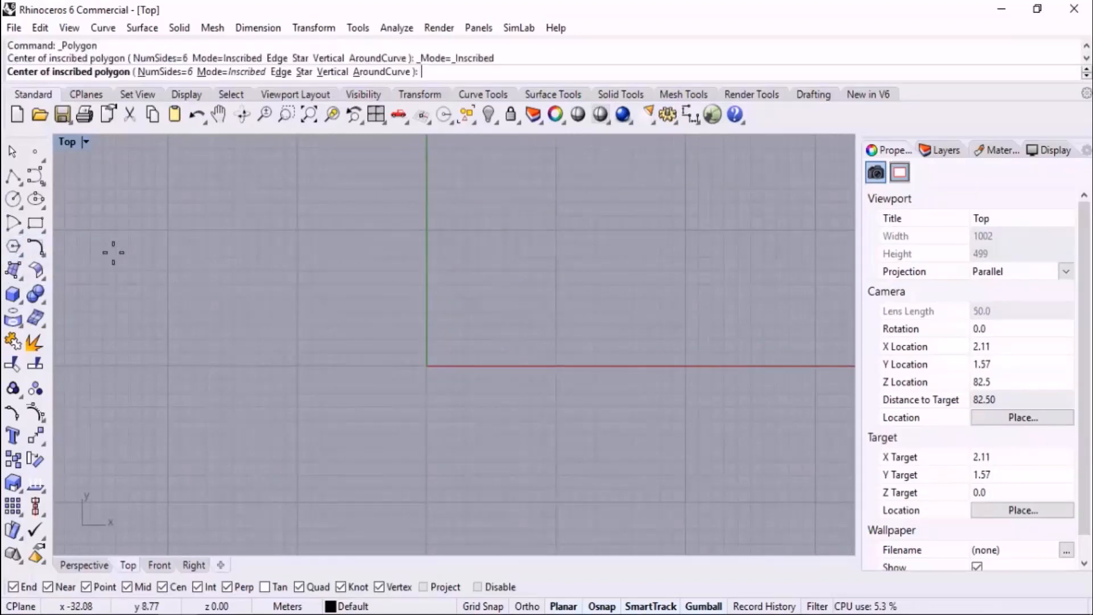
{"action": "left_click", "coordinate": [164, 72]}
{"action": "type", "text": "3"}
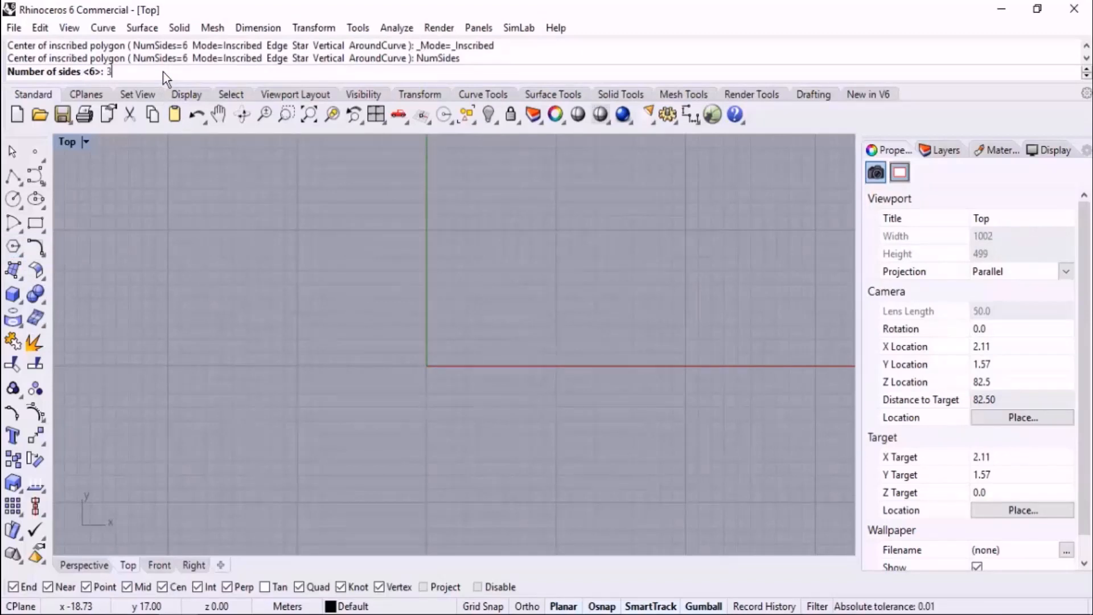
{"action": "key", "text": "Return"}
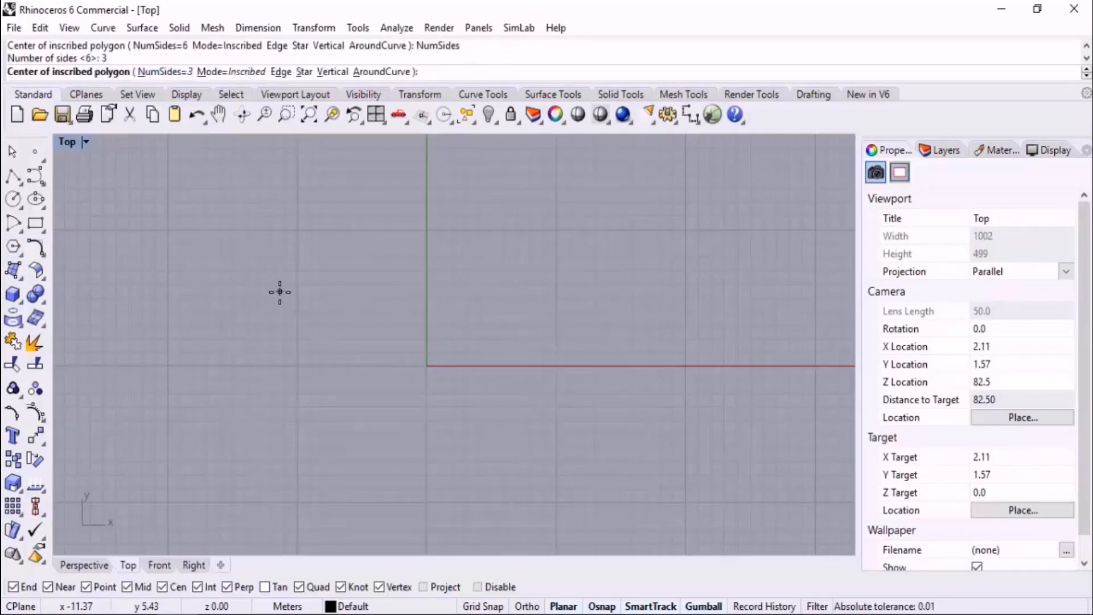
{"action": "type", "text": "0"}
{"action": "key", "text": "Return"}
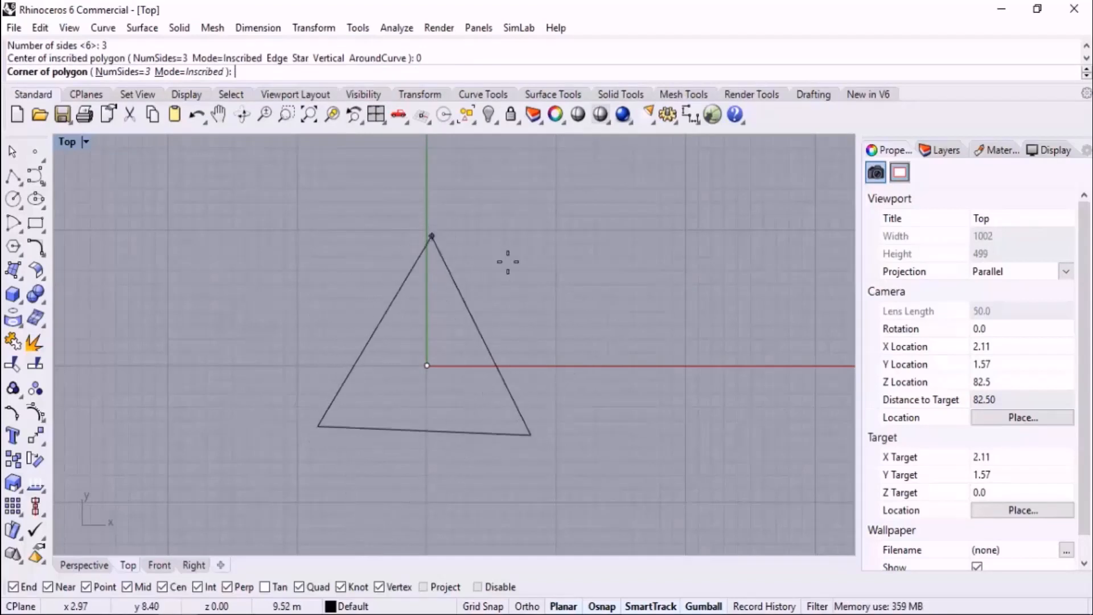
{"action": "key", "text": "F8"}
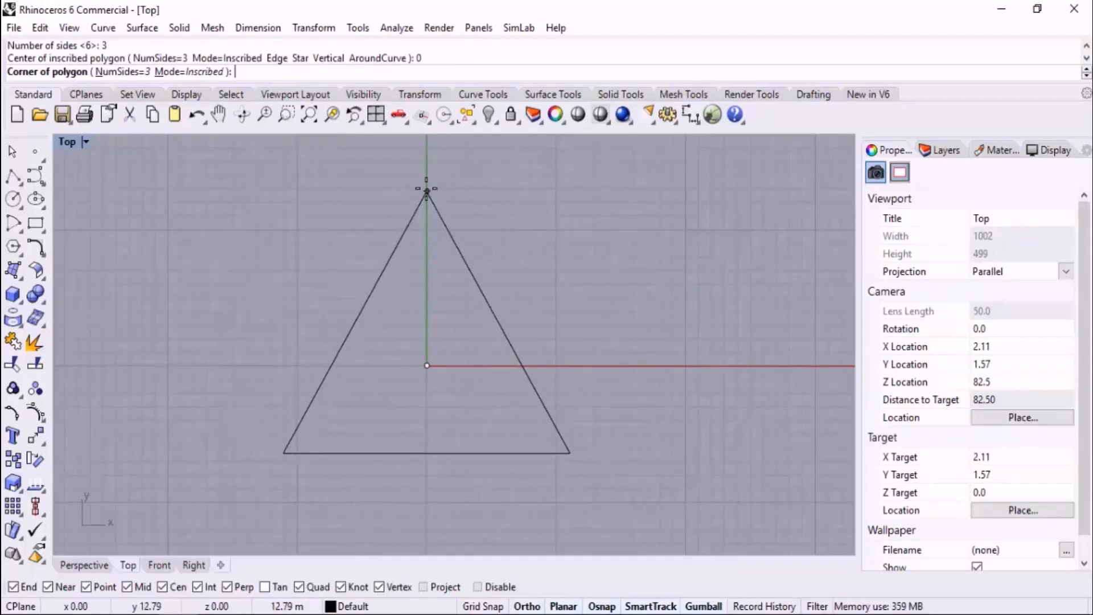
{"action": "left_click", "coordinate": [426, 193]}
{"action": "scroll", "coordinate": [504, 243], "scroll_direction": "down", "scroll_amount": 5}
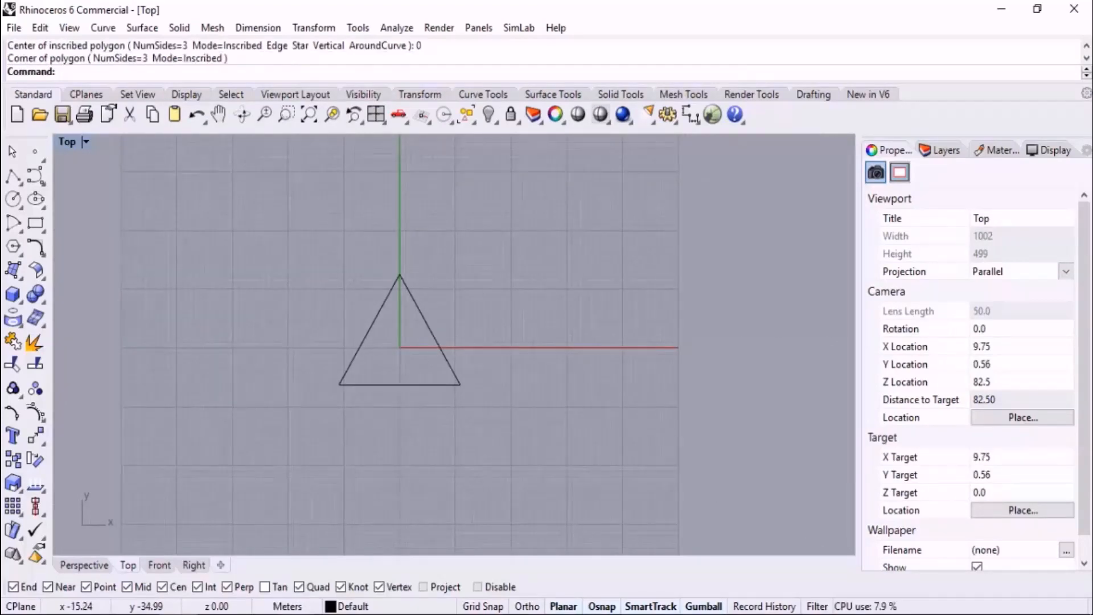
- Switch to the Photos app and examine the overlapping-circles diagram, roof drawing and floor plan for the curved triangular outline
{"action": "key", "text": "alt+Tab"}
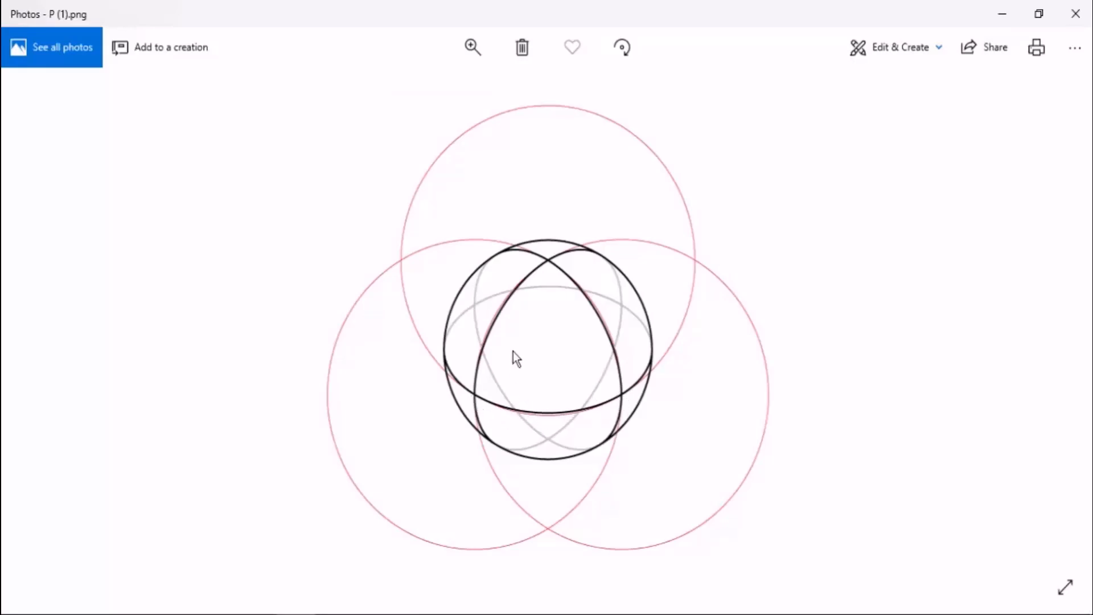
{"action": "key", "text": "Right"}
{"action": "key", "text": "Right"}
{"action": "key", "text": "Right"}
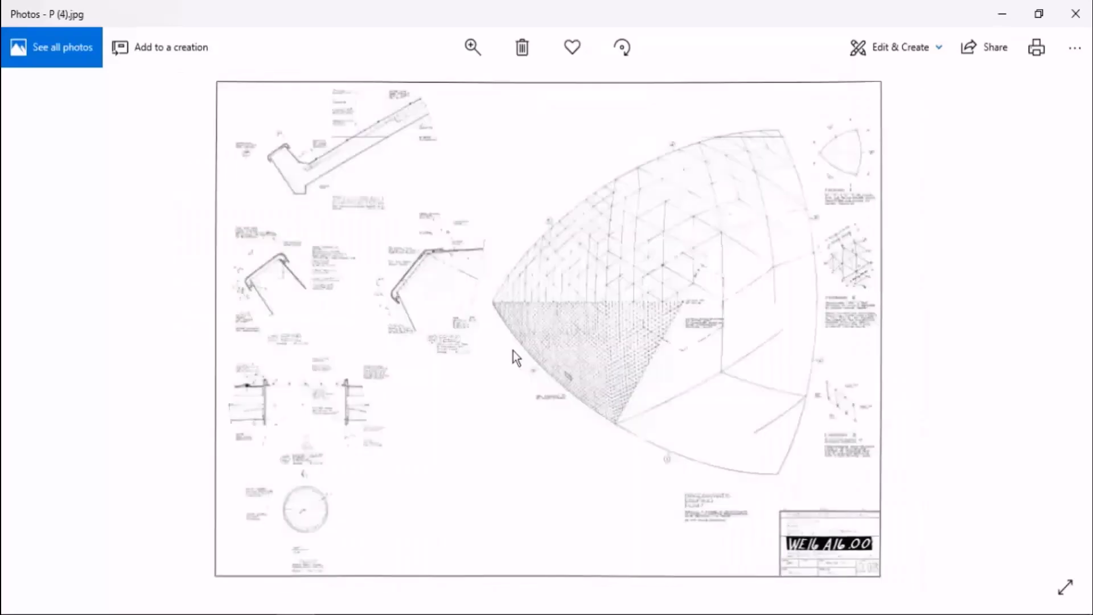
{"action": "key", "text": "Right"}
{"action": "key", "text": "Right"}
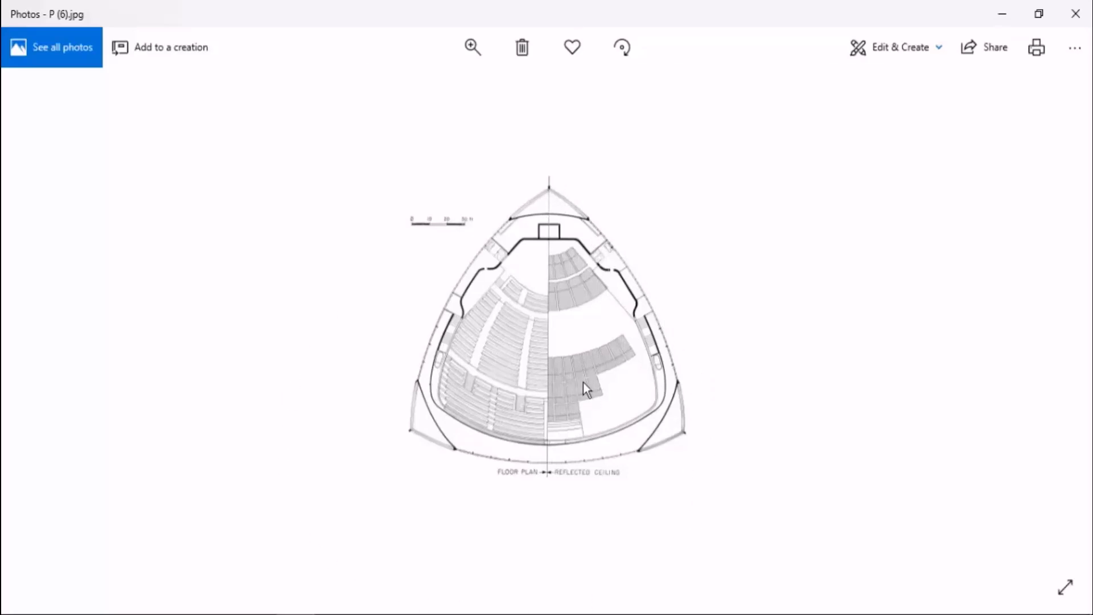
{"action": "key", "text": "Left"}
{"action": "key", "text": "Left"}
{"action": "key", "text": "Left"}
{"action": "key", "text": "Left"}
{"action": "key", "text": "Left"}
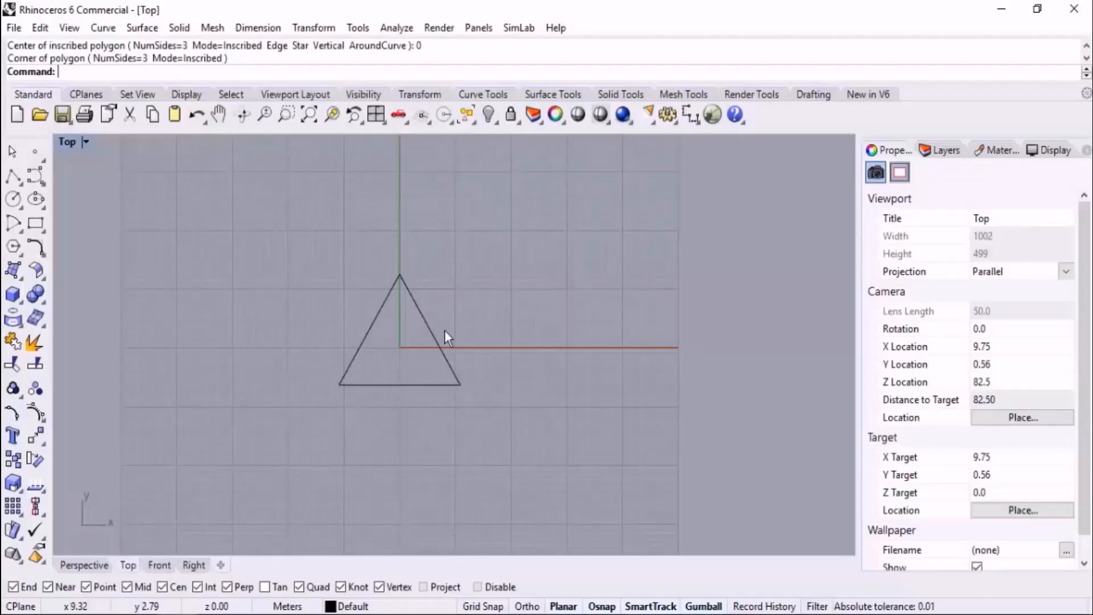
- Try a circle centred on the triangle's apex and passing through its base corners, and delete it
{"action": "left_click", "coordinate": [13, 199]}
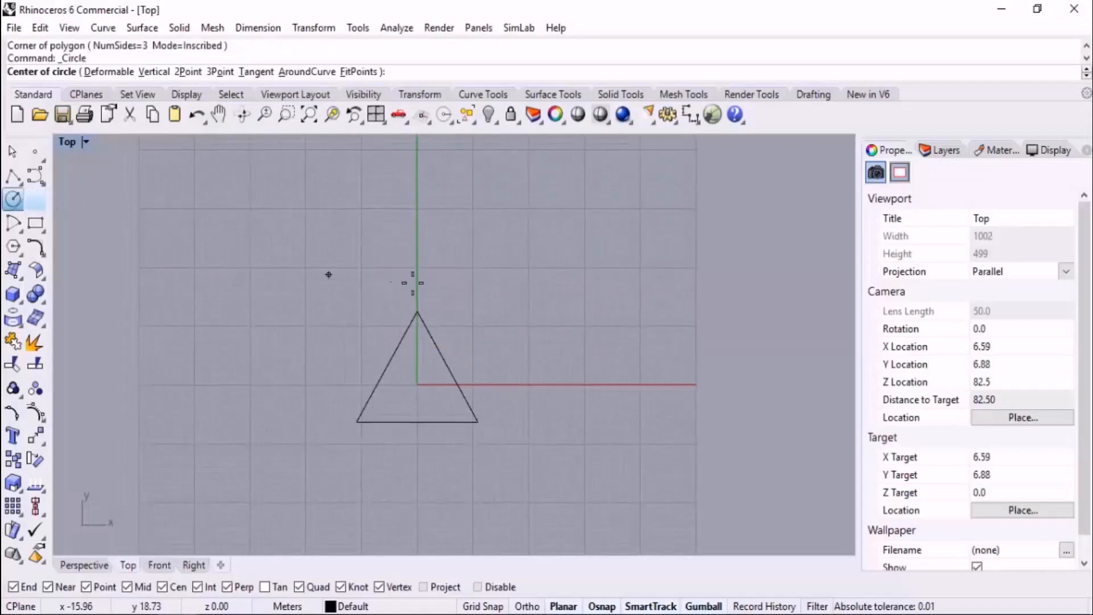
{"action": "left_click", "coordinate": [417, 311]}
{"action": "left_click", "coordinate": [357, 422]}
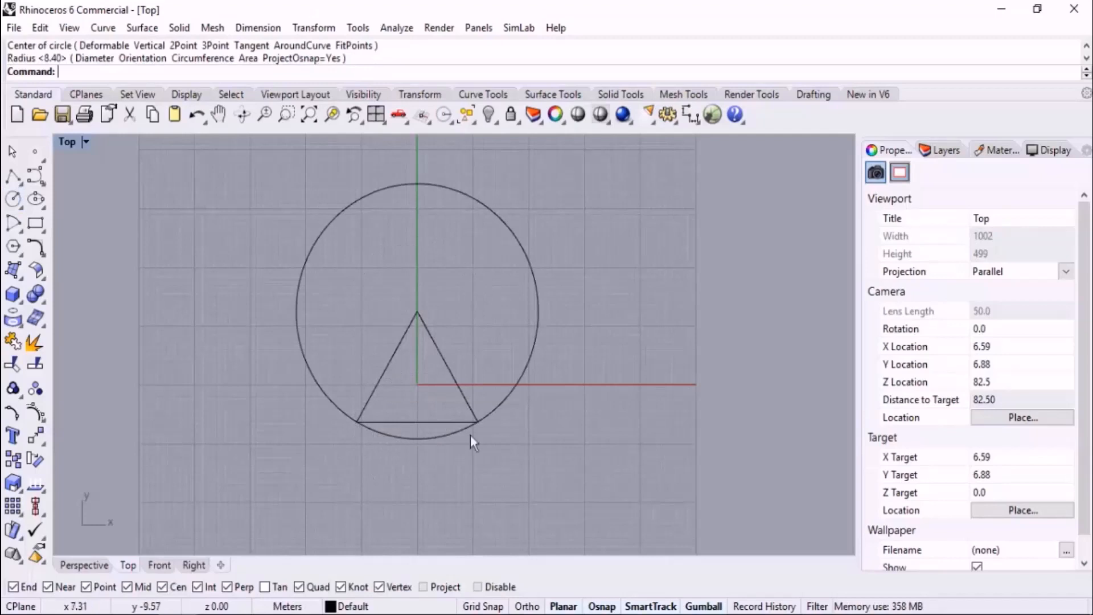
{"action": "left_click", "coordinate": [518, 379]}
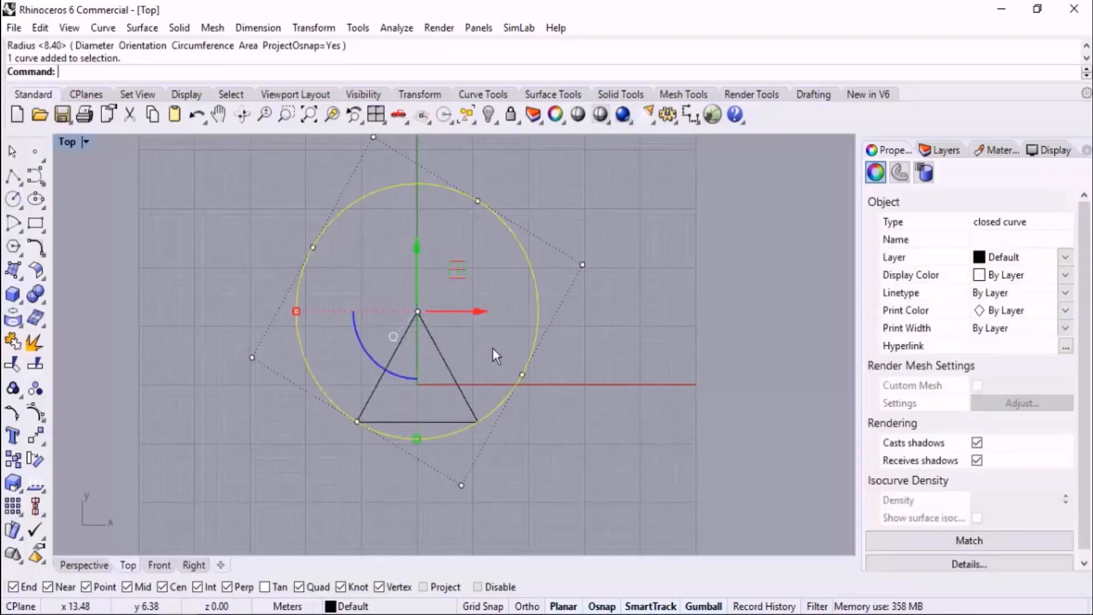
{"action": "key", "text": "Delete"}
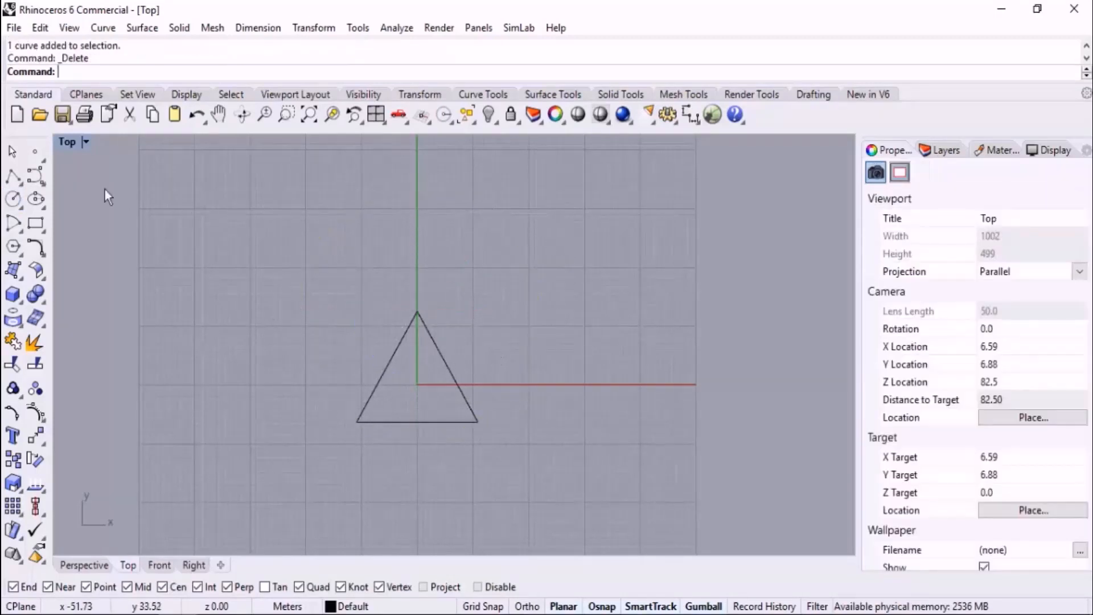
- With the Cen snap and SmartTrack off, draw an arc centred on the triangle's apex from its lower-left to its lower-right corner
{"action": "left_click", "coordinate": [13, 223]}
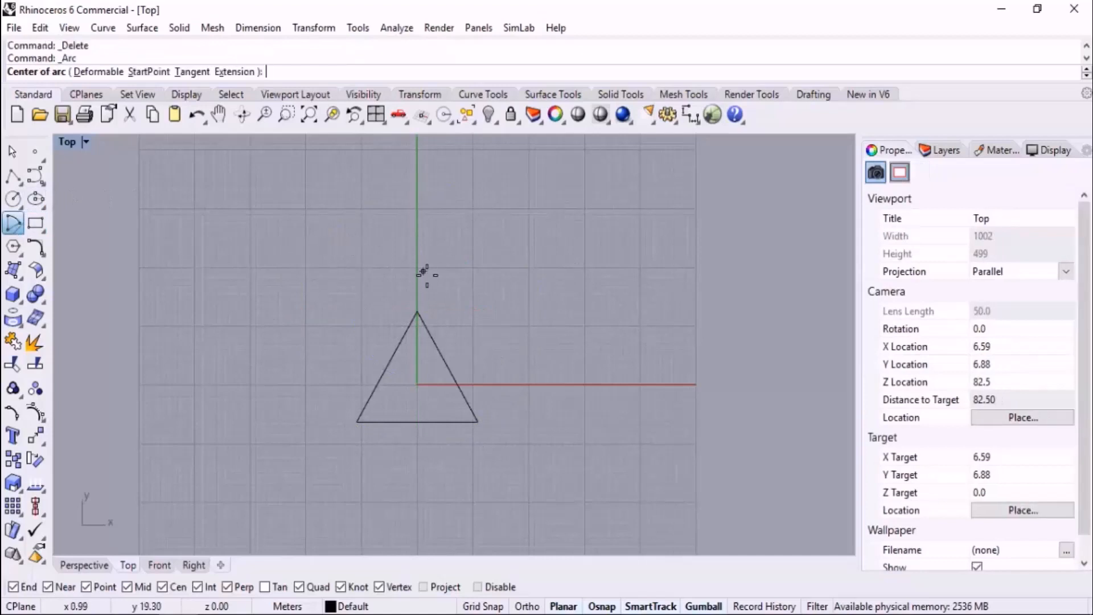
{"action": "left_click", "coordinate": [417, 312]}
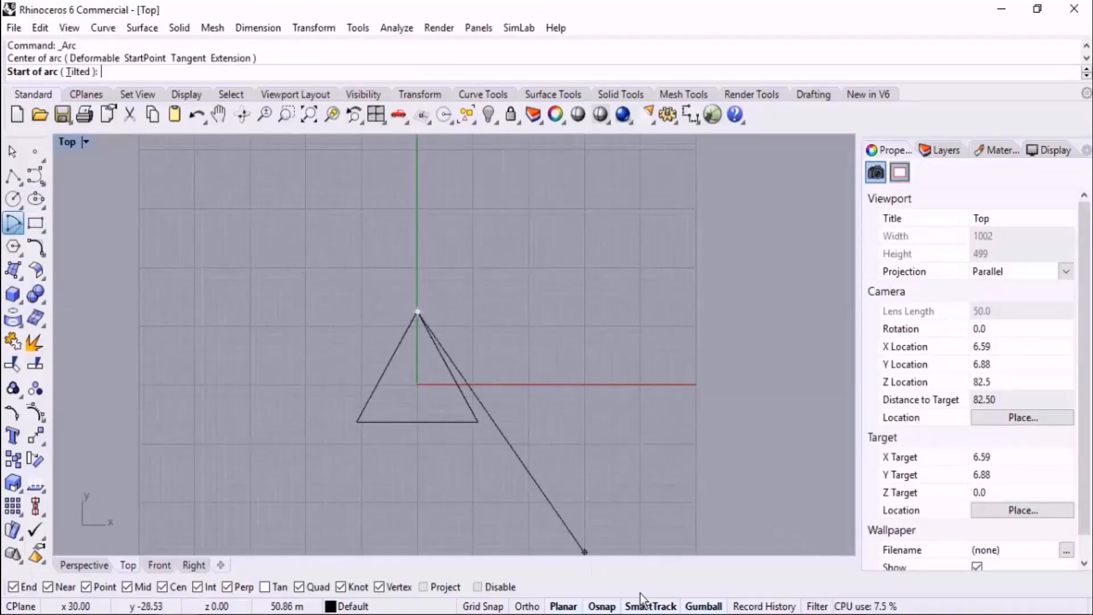
{"action": "scroll", "coordinate": [414, 485], "scroll_direction": "up", "scroll_amount": 2}
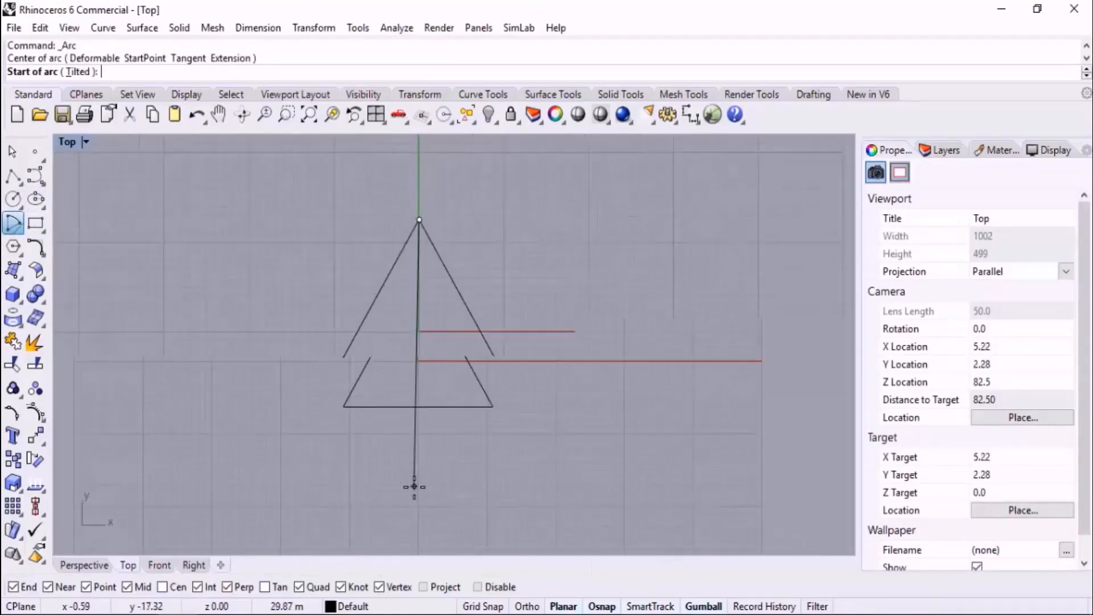
{"action": "left_click", "coordinate": [327, 387]}
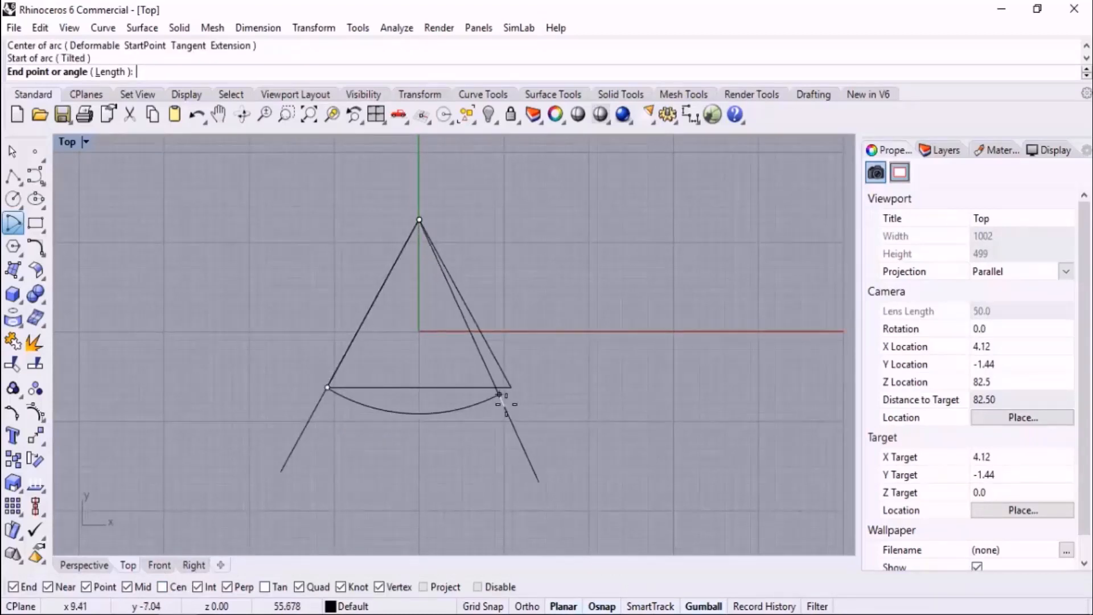
{"action": "left_click", "coordinate": [512, 387]}
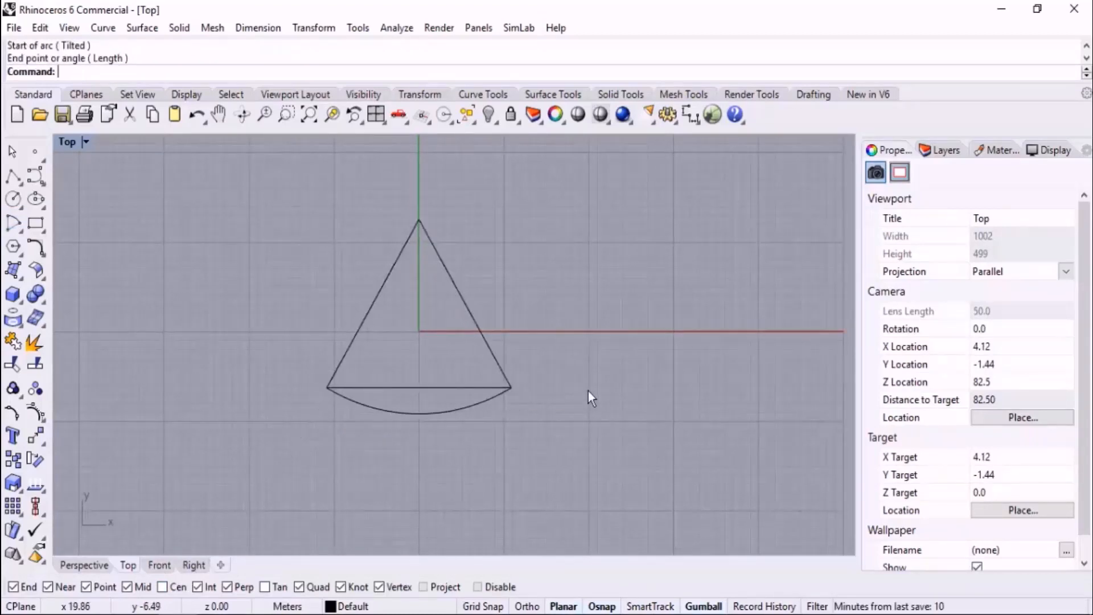
- Draw an arc centred on the triangle's lower-left corner, from the apex to the lower-right corner
{"action": "right_click_drag", "start_coordinate": [532, 310], "coordinate": [537, 344]}
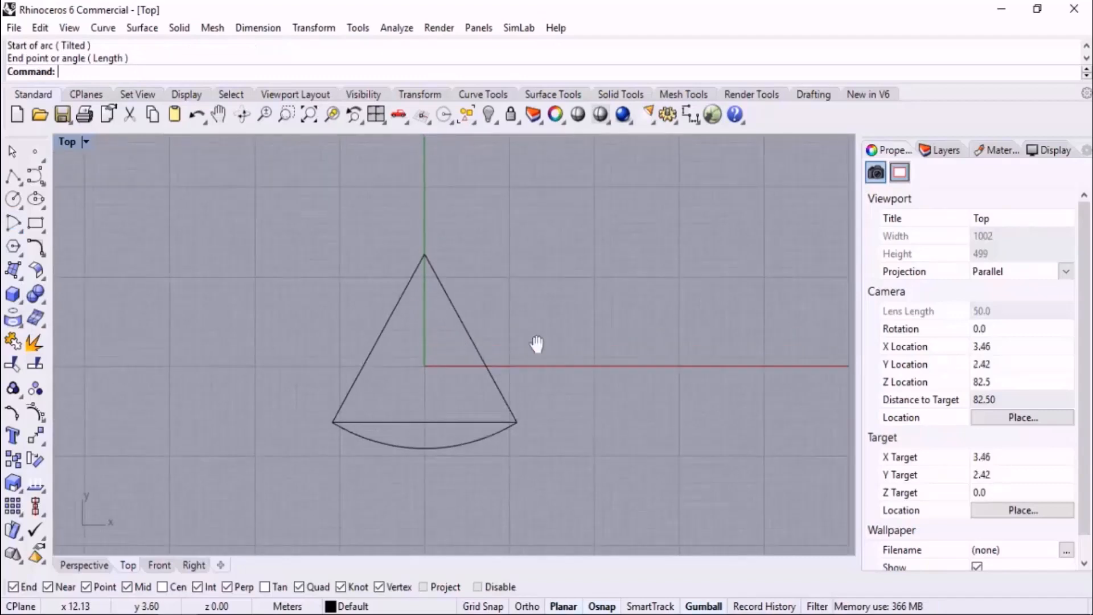
{"action": "right_click_drag", "start_coordinate": [541, 285], "coordinate": [529, 302]}
{"action": "right_click", "coordinate": [529, 302]}
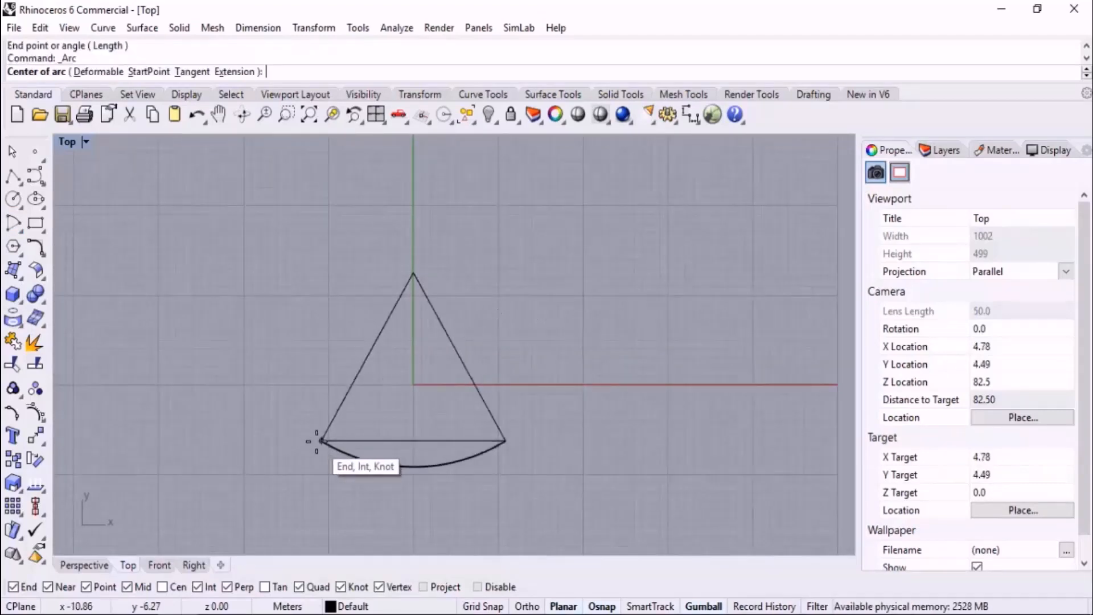
{"action": "left_click", "coordinate": [322, 440]}
{"action": "left_click", "coordinate": [414, 273]}
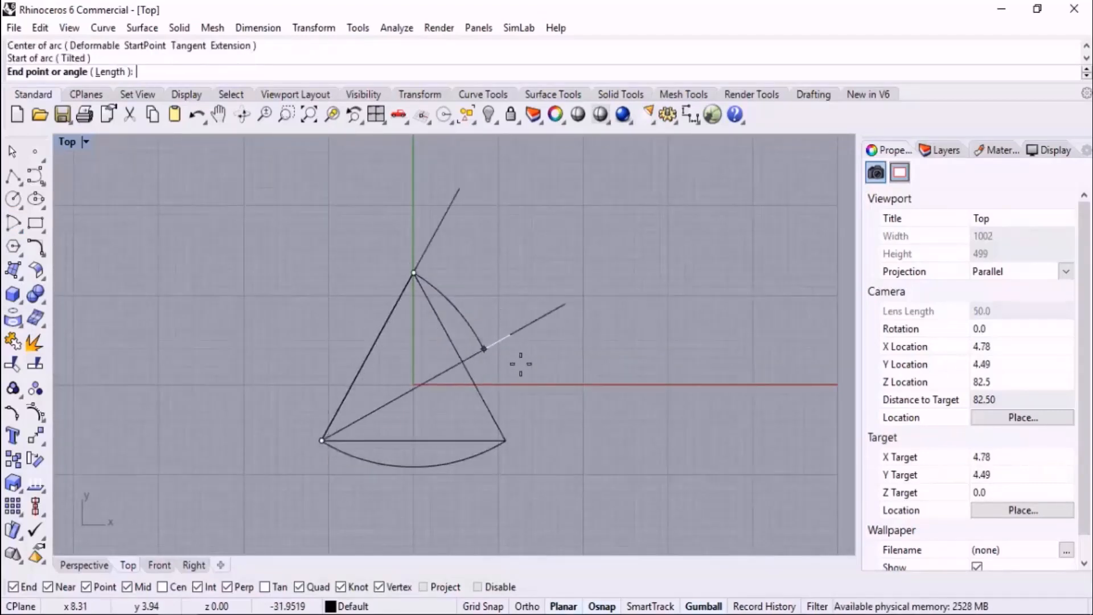
{"action": "left_click", "coordinate": [506, 440]}
- Draw an arc centred on the triangle's lower-right corner, from the apex to the lower-left corner, and end the Arc command
{"action": "right_click", "coordinate": [576, 395]}
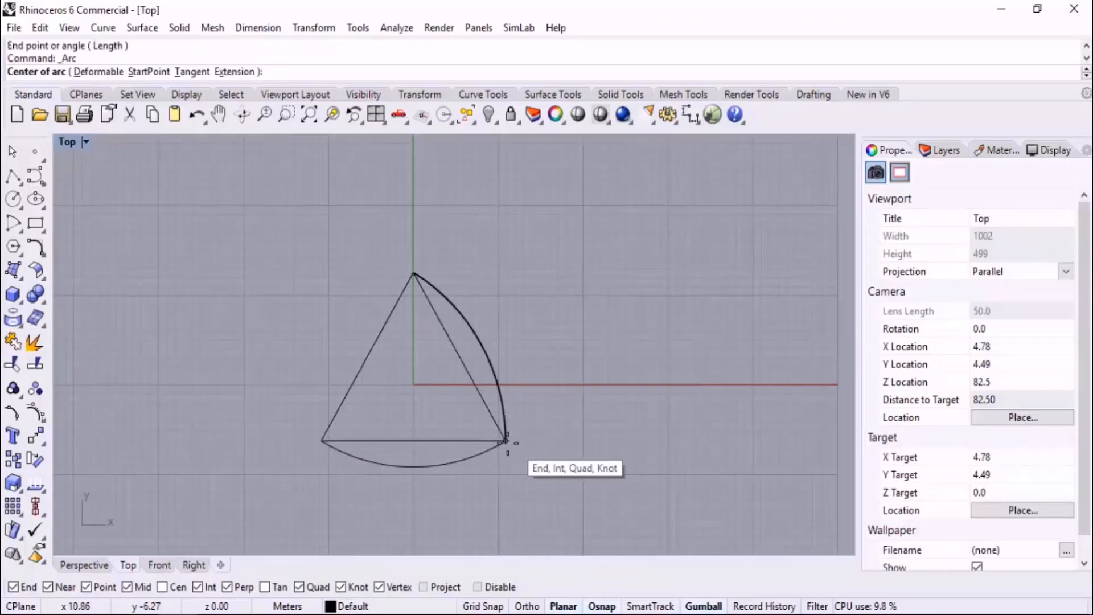
{"action": "left_click", "coordinate": [506, 441]}
{"action": "left_click", "coordinate": [413, 273]}
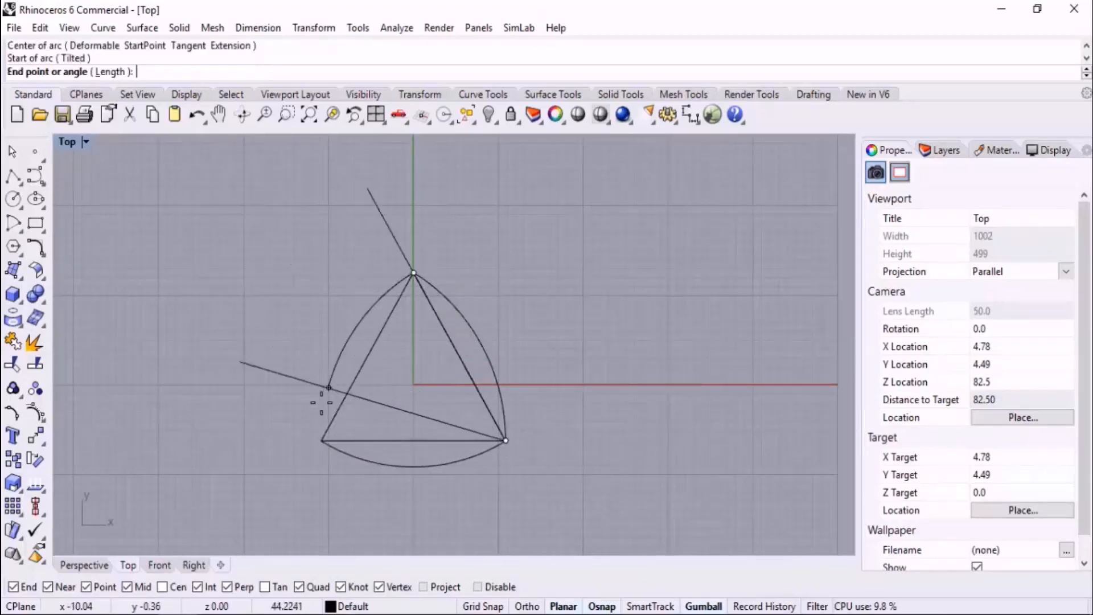
{"action": "left_click", "coordinate": [322, 440]}
{"action": "right_click", "coordinate": [505, 454]}
{"action": "scroll", "coordinate": [509, 444], "scroll_direction": "up", "scroll_amount": 5}
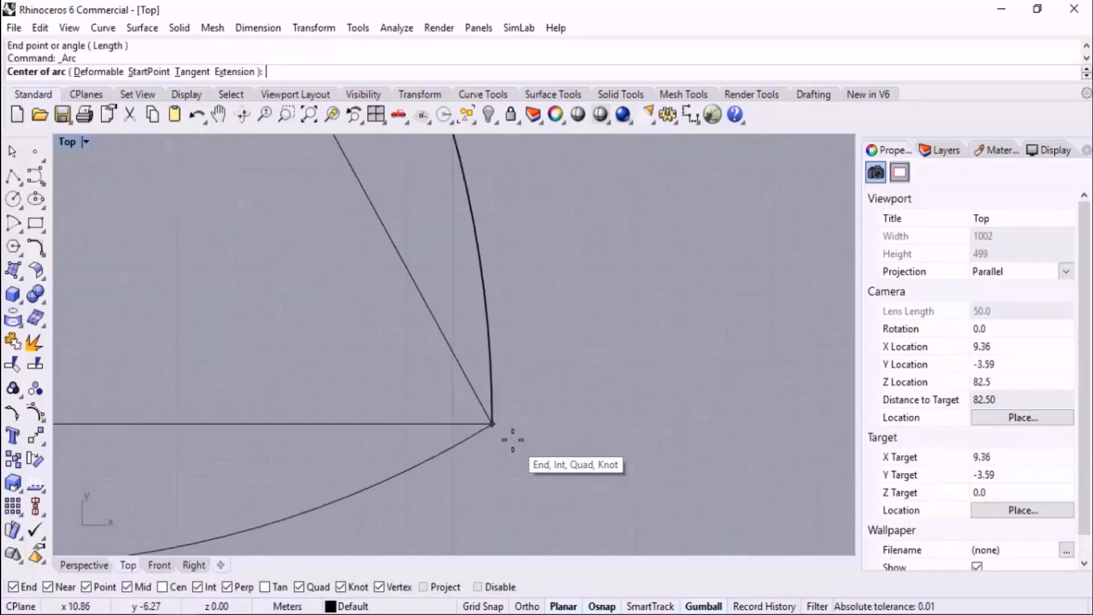
{"action": "key", "text": "Escape"}
{"action": "scroll", "coordinate": [602, 447], "scroll_direction": "down", "scroll_amount": 10}
{"action": "scroll", "coordinate": [393, 328], "scroll_direction": "down", "scroll_amount": 4}
{"action": "scroll", "coordinate": [471, 350], "scroll_direction": "up", "scroll_amount": 4}
{"action": "right_click_drag", "start_coordinate": [471, 352], "coordinate": [471, 332]}
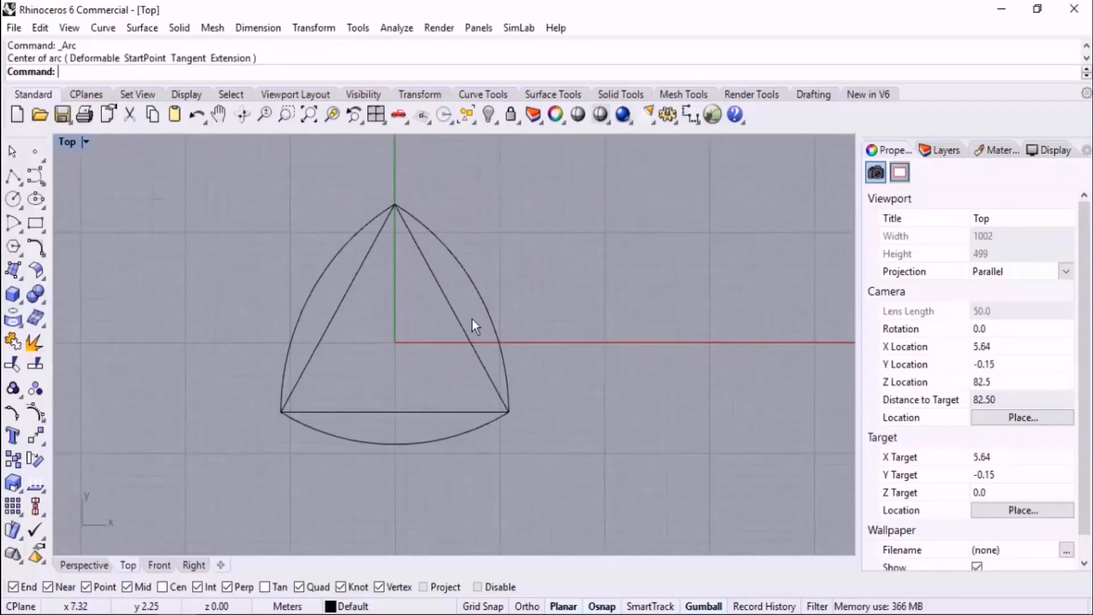
- Switch to the Photos app and examine the reference diagrams and drawings of the roof's curved triangular shape
{"action": "left_click", "coordinate": [296, 614]}
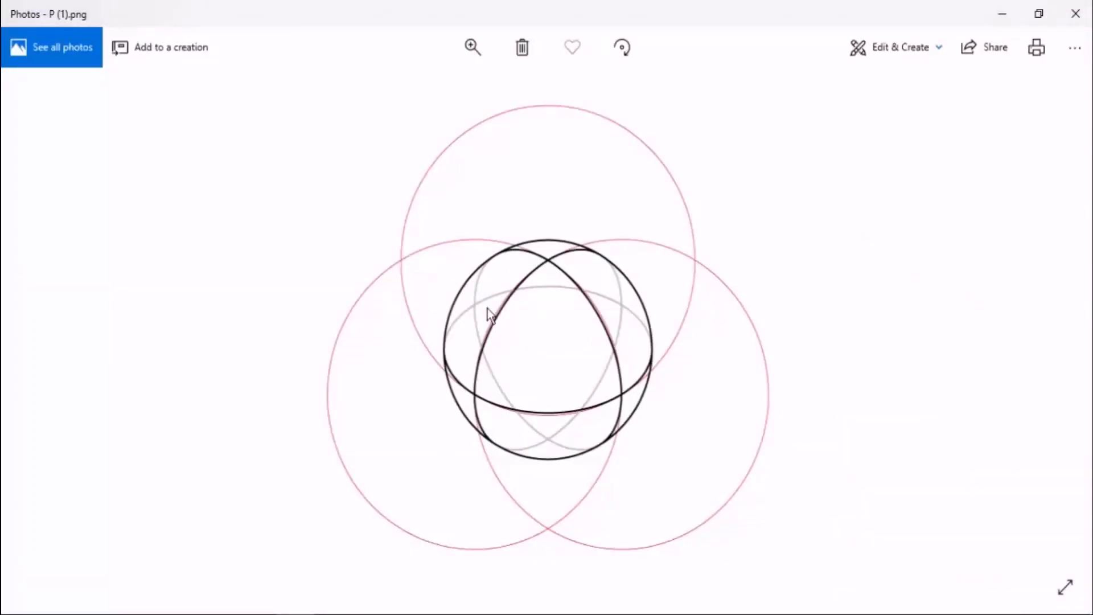
{"action": "key", "text": "Right"}
{"action": "key", "text": "Right"}
{"action": "key", "text": "Right"}
{"action": "key", "text": "Right"}
{"action": "key", "text": "Right"}
{"action": "key", "text": "Right"}
{"action": "key", "text": "Right"}
{"action": "key", "text": "Right"}
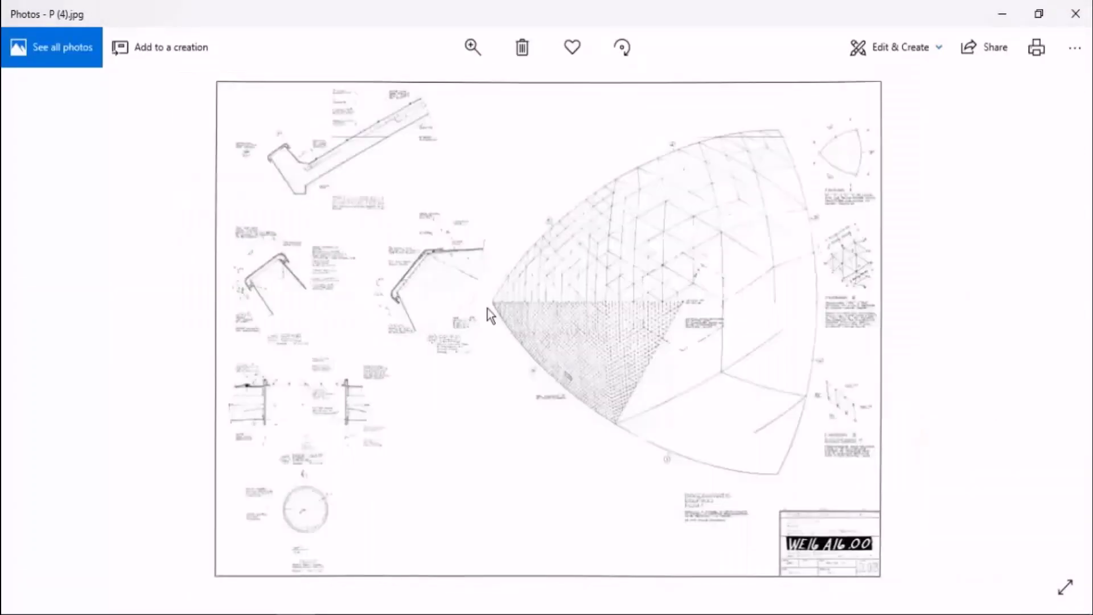
- Examine the remaining reference drawings and photos to study the shape of the roof's corners and edges
{"action": "key", "text": "Right"}
{"action": "key", "text": "Right"}
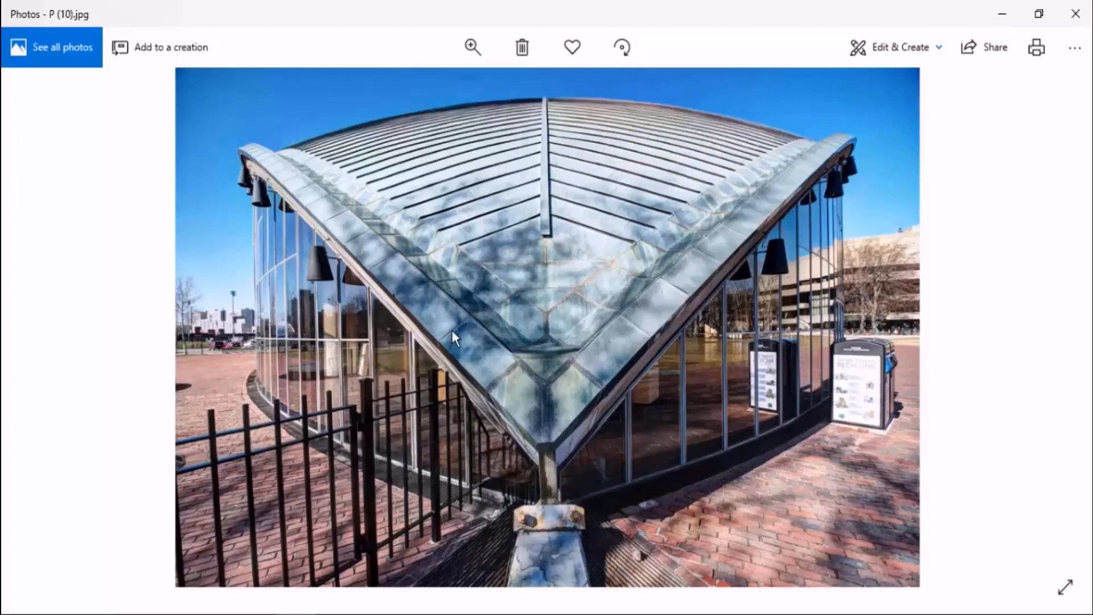
{"action": "key", "text": "Right"}
{"action": "key", "text": "Right"}
{"action": "key", "text": "Right"}
{"action": "key", "text": "Right"}
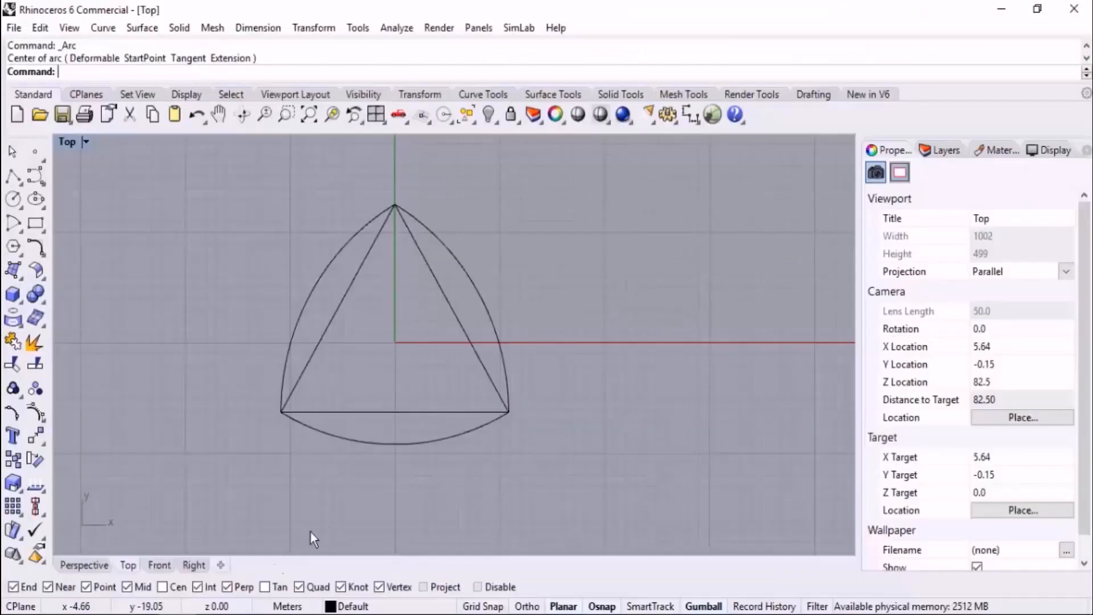
- In the Front view, draw an arc between the ends of the triangle's base line, rising about 4.3 m at mid-span
{"action": "right_click_drag", "start_coordinate": [427, 480], "coordinate": [467, 416]}
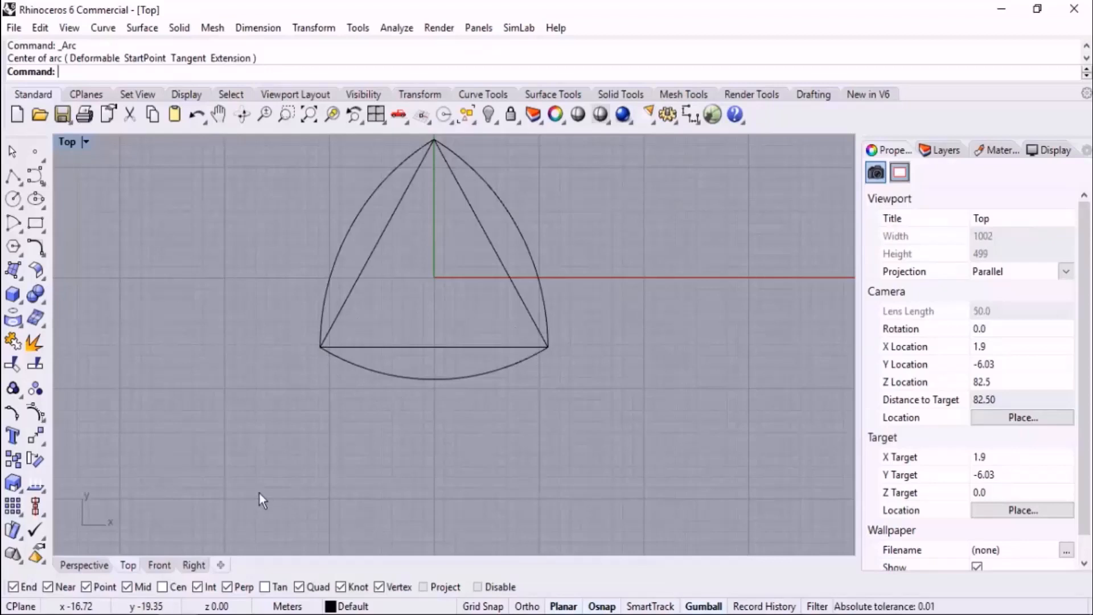
{"action": "left_click", "coordinate": [159, 565]}
{"action": "right_click_drag", "start_coordinate": [485, 379], "coordinate": [455, 412]}
{"action": "scroll", "coordinate": [325, 359], "scroll_direction": "up", "scroll_amount": 2}
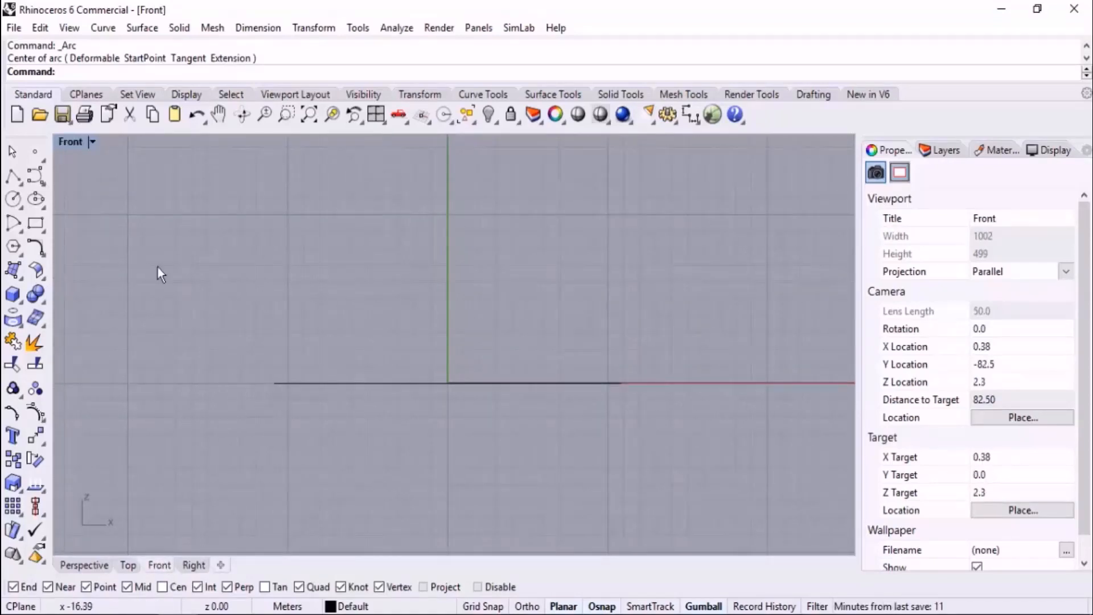
{"action": "left_click", "coordinate": [16, 229]}
{"action": "left_click", "coordinate": [60, 238]}
{"action": "left_click", "coordinate": [275, 384]}
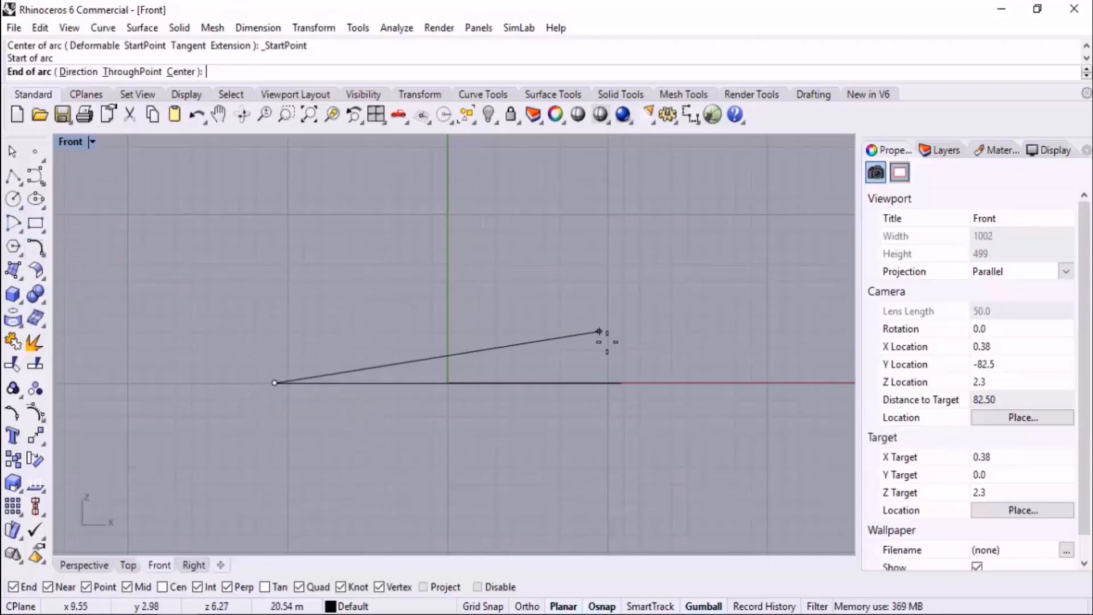
{"action": "left_click", "coordinate": [622, 383]}
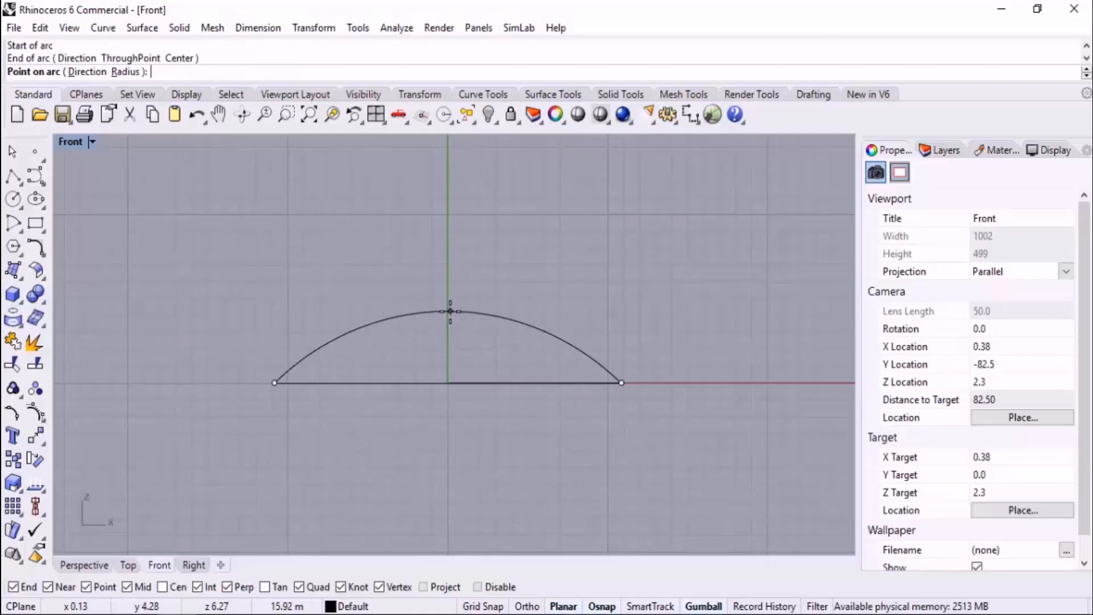
{"action": "left_click", "coordinate": [450, 310]}
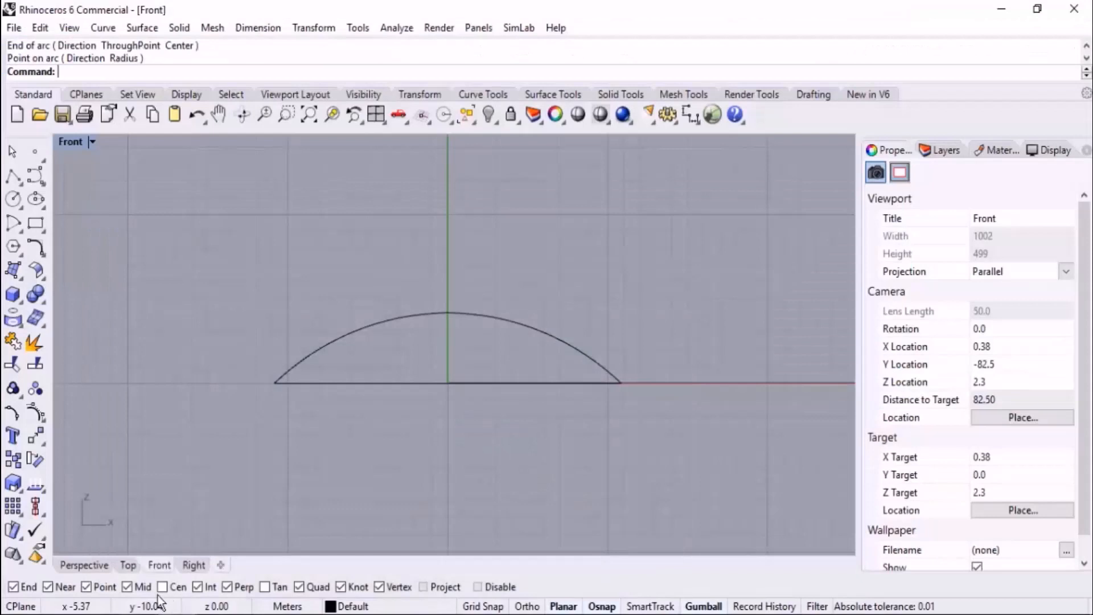
- Inspect the upright arc in the Perspective view and compare it with the reference photos of the building's front
{"action": "left_click", "coordinate": [94, 565]}
{"action": "right_click_drag", "start_coordinate": [114, 547], "coordinate": [567, 374]}
{"action": "scroll", "coordinate": [561, 346], "scroll_direction": "up", "scroll_amount": 10}
{"action": "scroll", "coordinate": [607, 340], "scroll_direction": "down", "scroll_amount": 6}
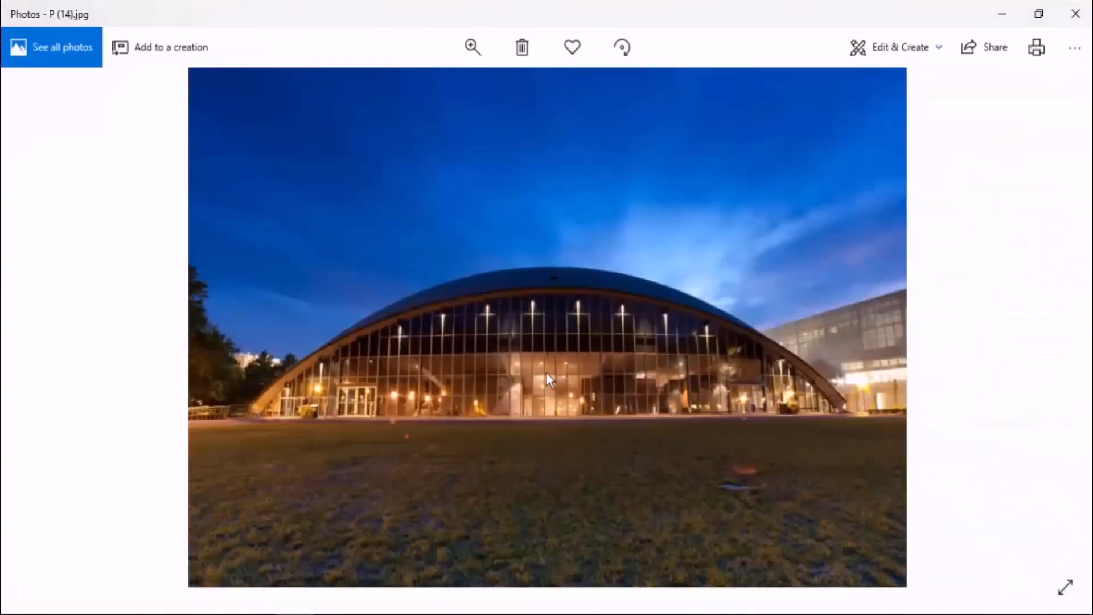
{"action": "key", "text": "Left"}
{"action": "key", "text": "Left"}
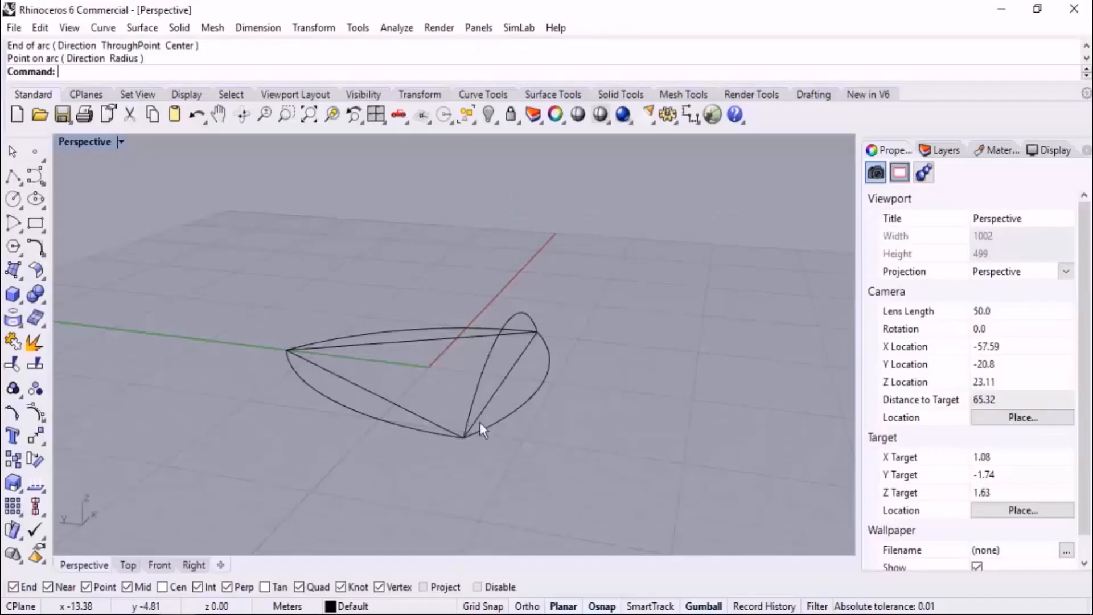
- Combine the flat base arc and the upright arc into one 3D curve with Crv2View, and delete the original upright arc
{"action": "right_click_drag", "start_coordinate": [479, 422], "coordinate": [501, 411]}
{"action": "type", "text": "Crv2View"}
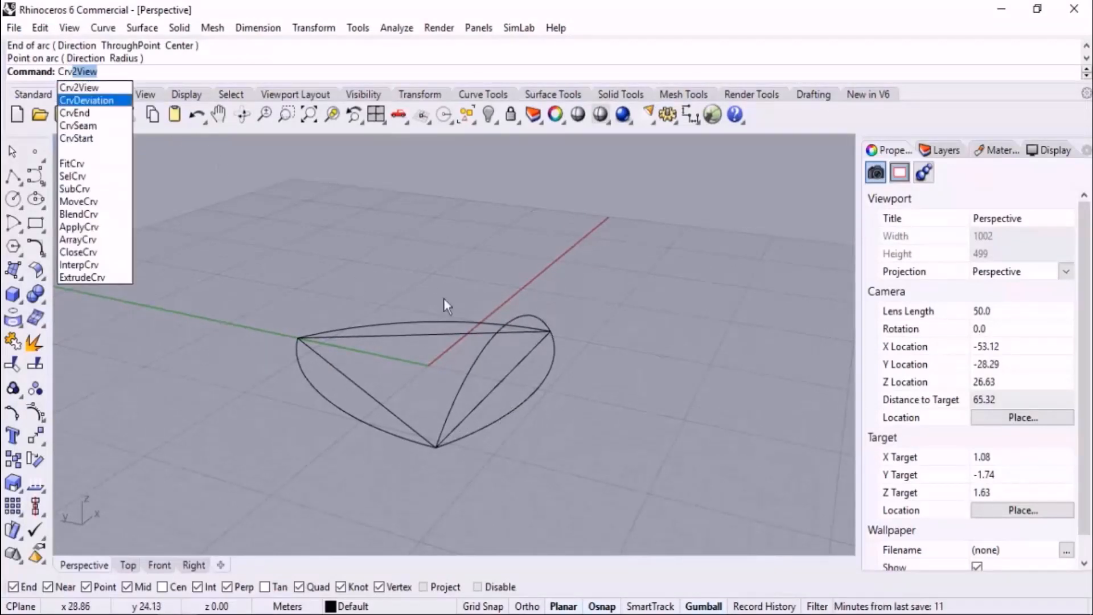
{"action": "key", "text": "Return"}
{"action": "left_click", "coordinate": [498, 418]}
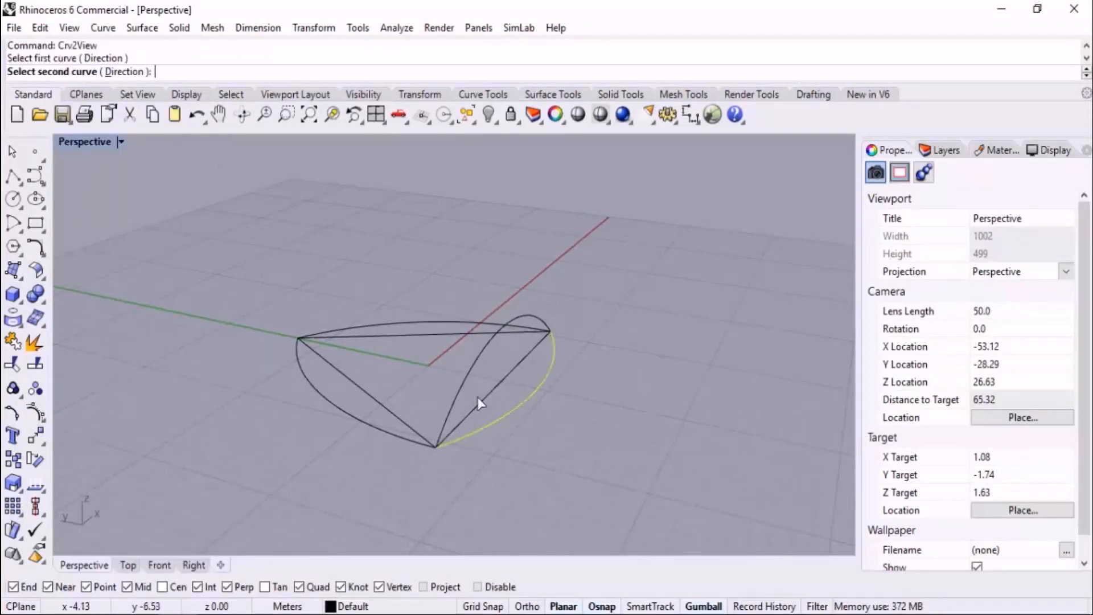
{"action": "left_click", "coordinate": [465, 394]}
{"action": "right_click_drag", "start_coordinate": [627, 362], "coordinate": [504, 356]}
{"action": "left_click", "coordinate": [484, 348]}
{"action": "key", "text": "Delete"}
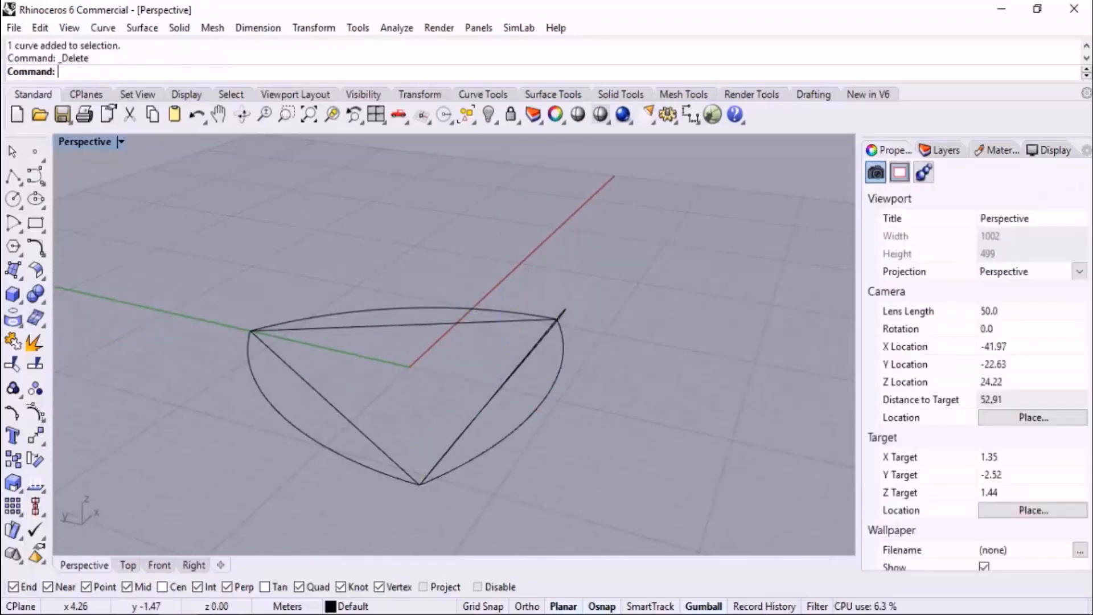
- Polar-array the raised 3D curve around the origin with 3 items over 360 degrees
{"action": "right_click_drag", "start_coordinate": [513, 393], "coordinate": [565, 320]}
{"action": "left_click", "coordinate": [569, 299]}
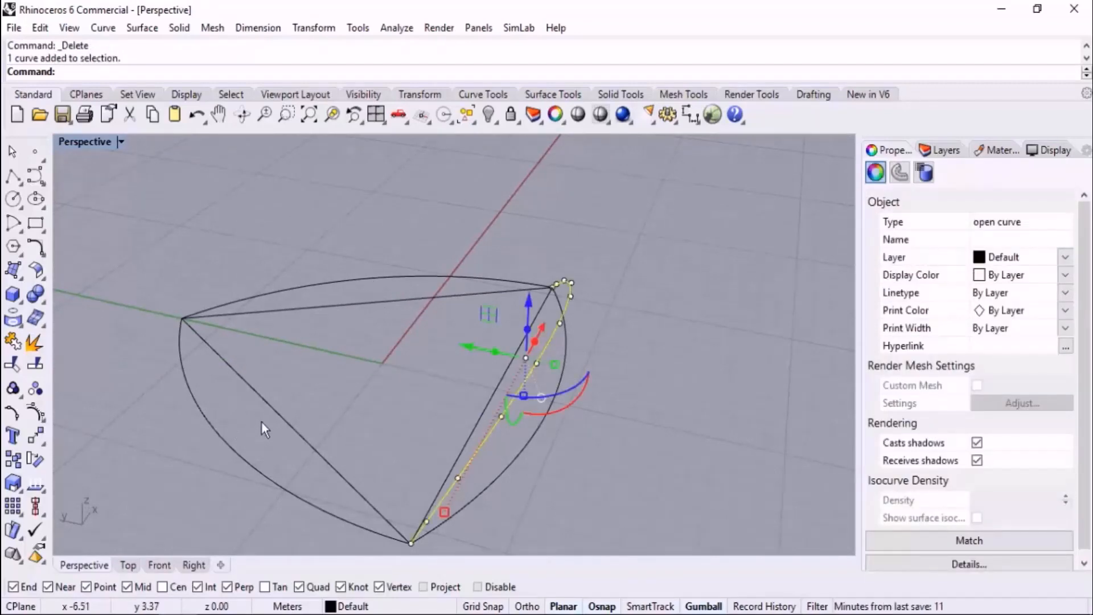
{"action": "right_click_drag", "start_coordinate": [265, 430], "coordinate": [580, 381]}
{"action": "middle_click", "coordinate": [686, 302]}
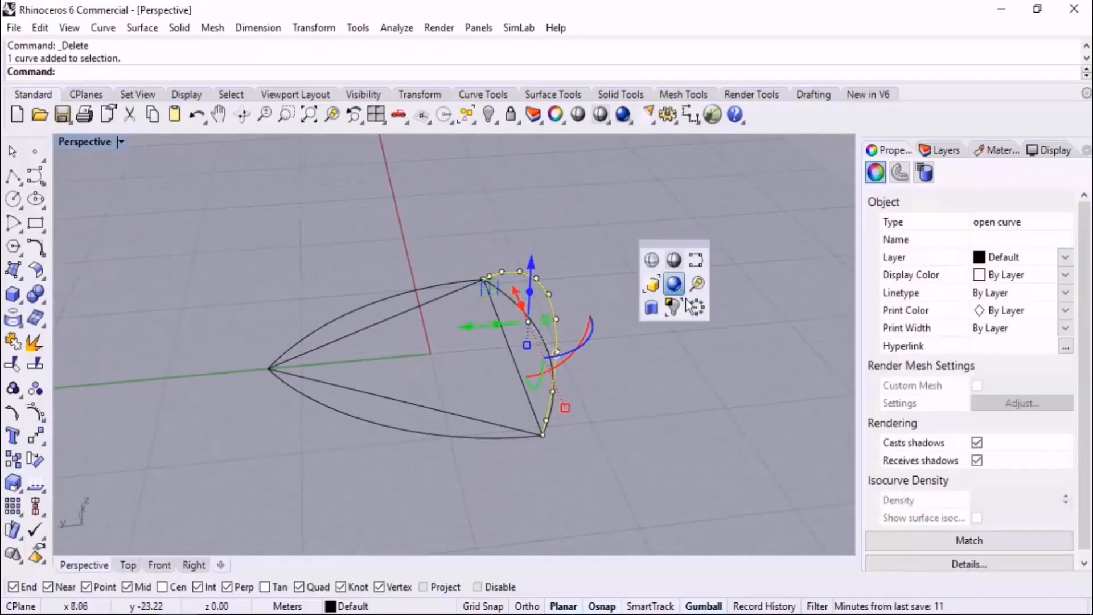
{"action": "left_click", "coordinate": [697, 308]}
{"action": "right_click_drag", "start_coordinate": [732, 354], "coordinate": [724, 383]}
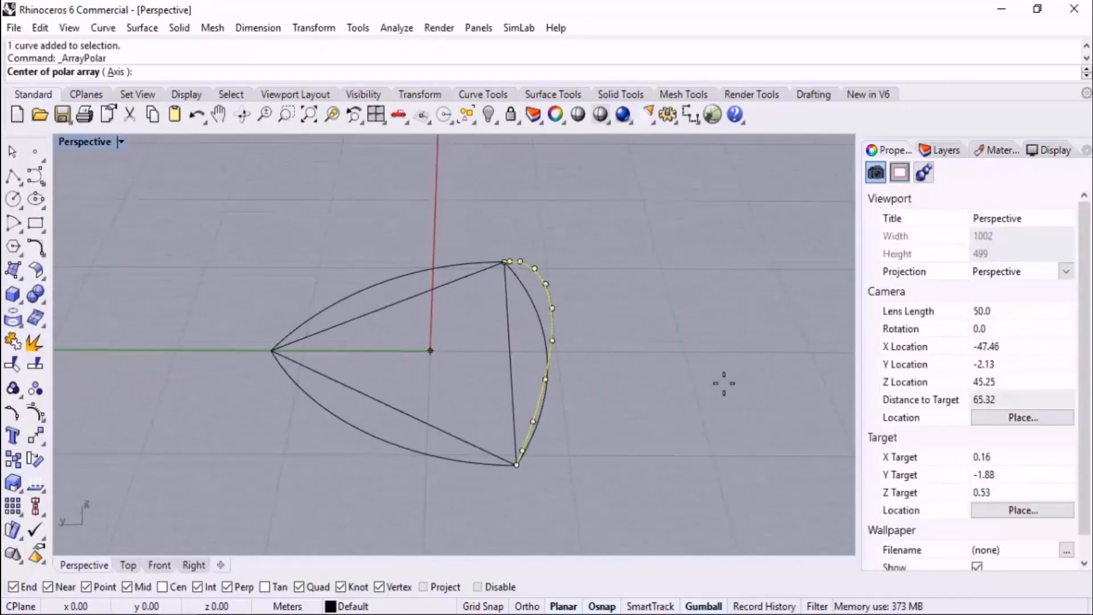
{"action": "type", "text": "0"}
{"action": "key", "text": "Return"}
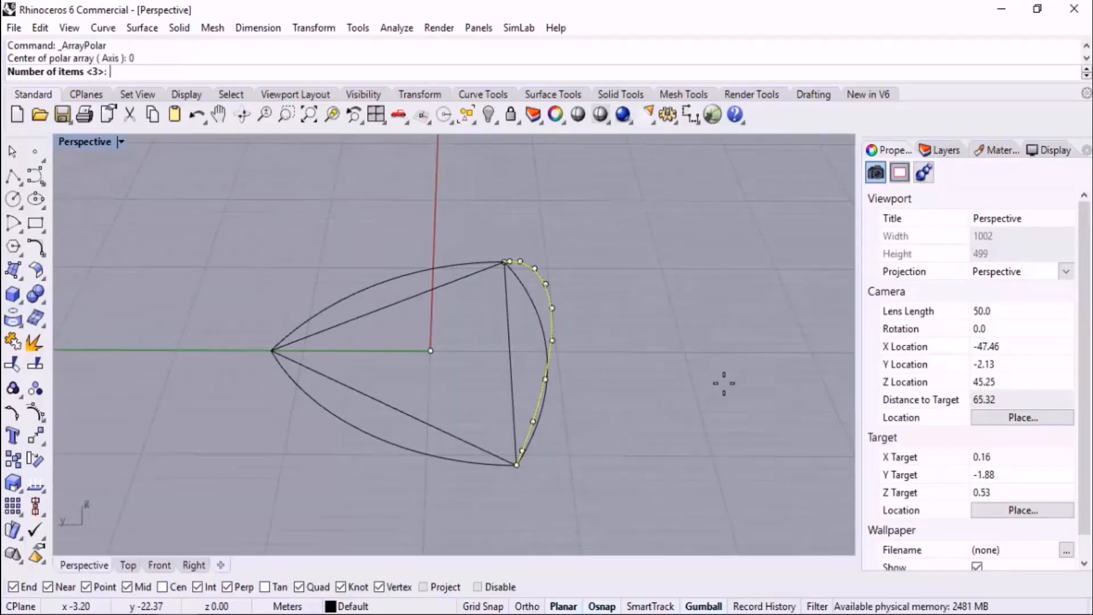
{"action": "key", "text": "Return"}
{"action": "key", "text": "Return"}
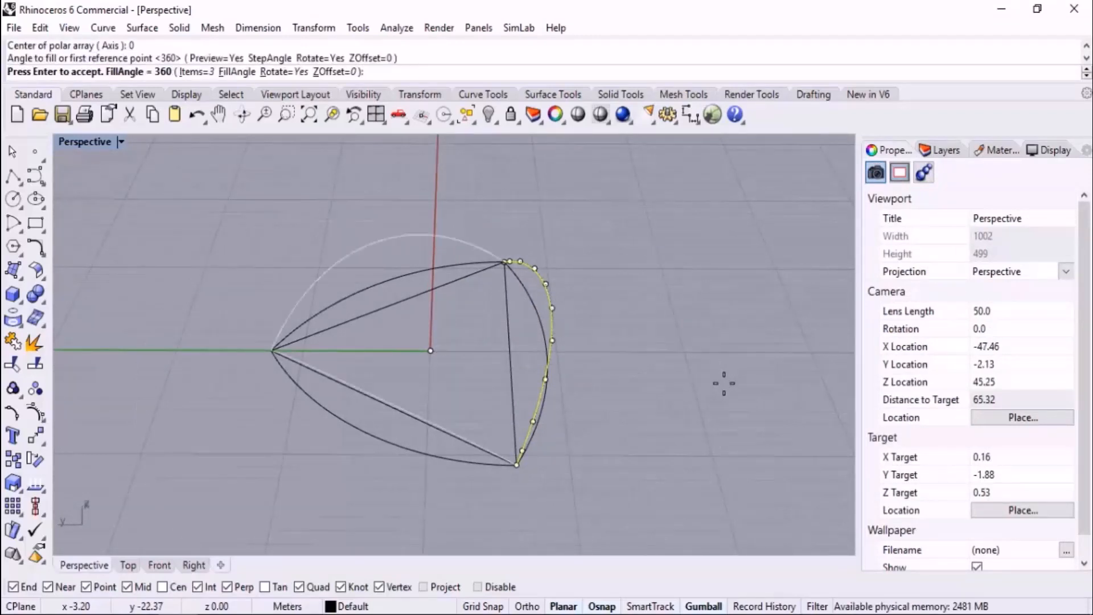
{"action": "key", "text": "Return"}
{"action": "key", "text": "Escape"}
- Delete the straight-sided construction triangle, leaving only the flat arcs and the three raised curves
{"action": "right_click_drag", "start_coordinate": [723, 383], "coordinate": [539, 391]}
{"action": "scroll", "coordinate": [532, 357], "scroll_direction": "up", "scroll_amount": 3}
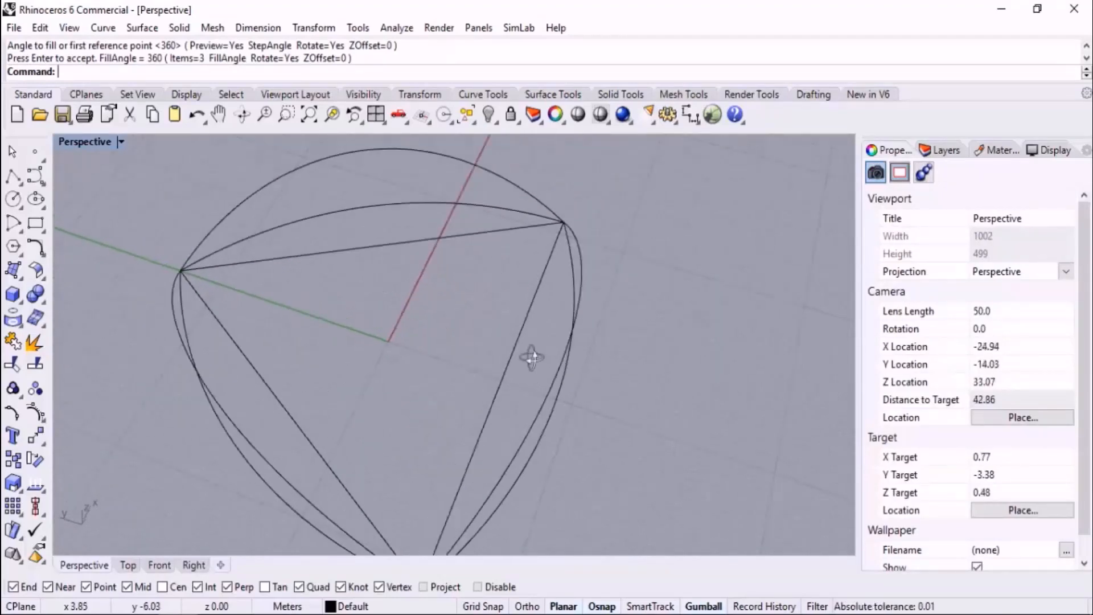
{"action": "left_click", "coordinate": [452, 342]}
{"action": "key", "text": "Delete"}
{"action": "scroll", "coordinate": [513, 374], "scroll_direction": "down", "scroll_amount": 3}
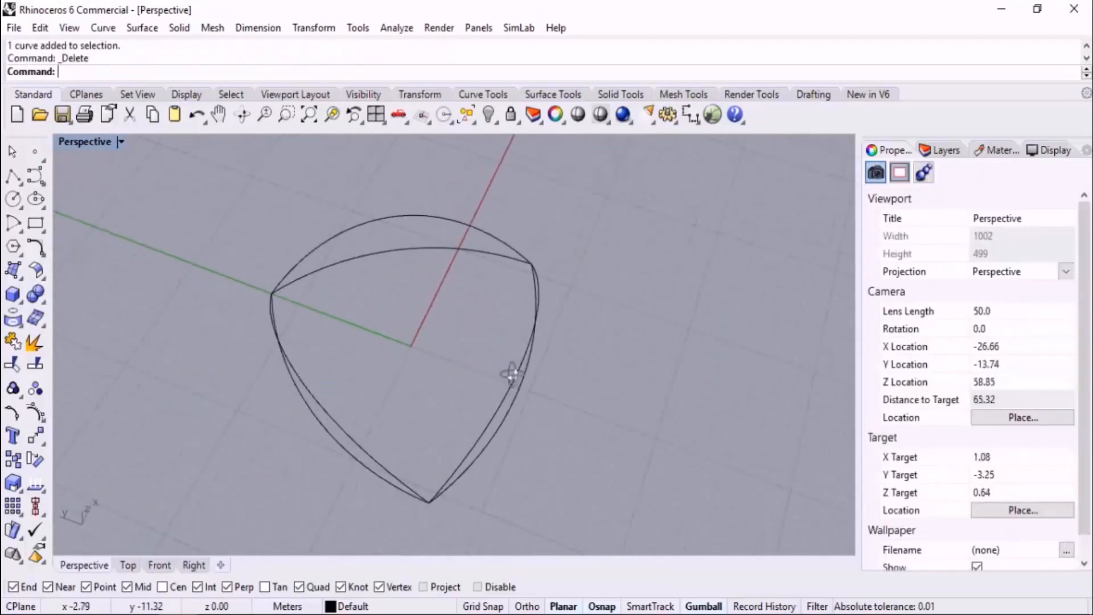
- Create a shell surface from the three raised curves with EdgeSrf and set the Perspective view to Shaded display
{"action": "right_click_drag", "start_coordinate": [512, 374], "coordinate": [646, 369]}
{"action": "left_click", "coordinate": [296, 614]}
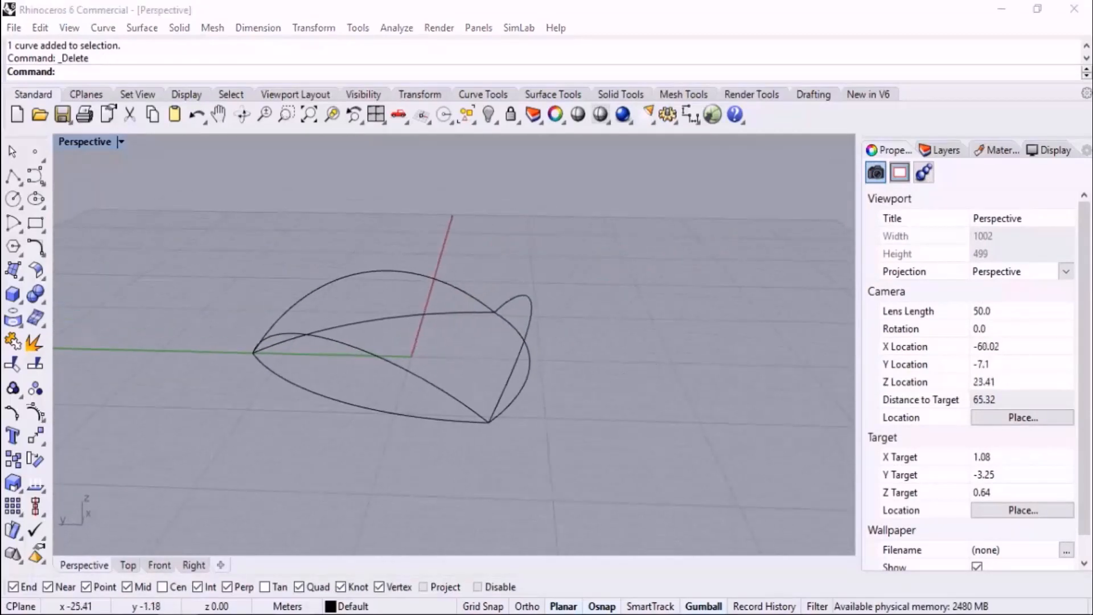
{"action": "left_click", "coordinate": [285, 614]}
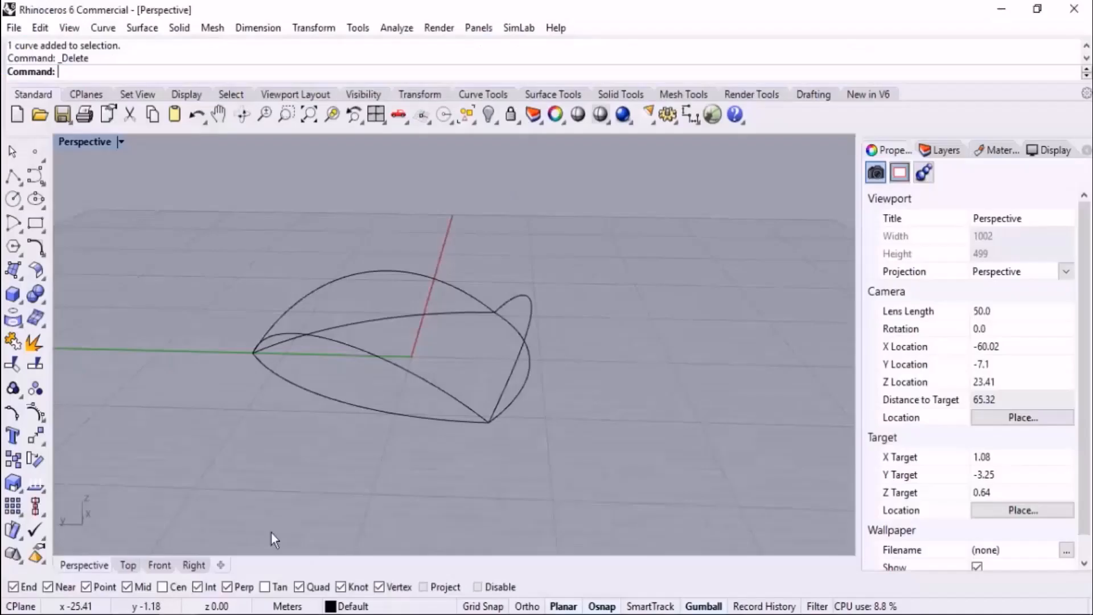
{"action": "right_click_drag", "start_coordinate": [410, 398], "coordinate": [493, 398]}
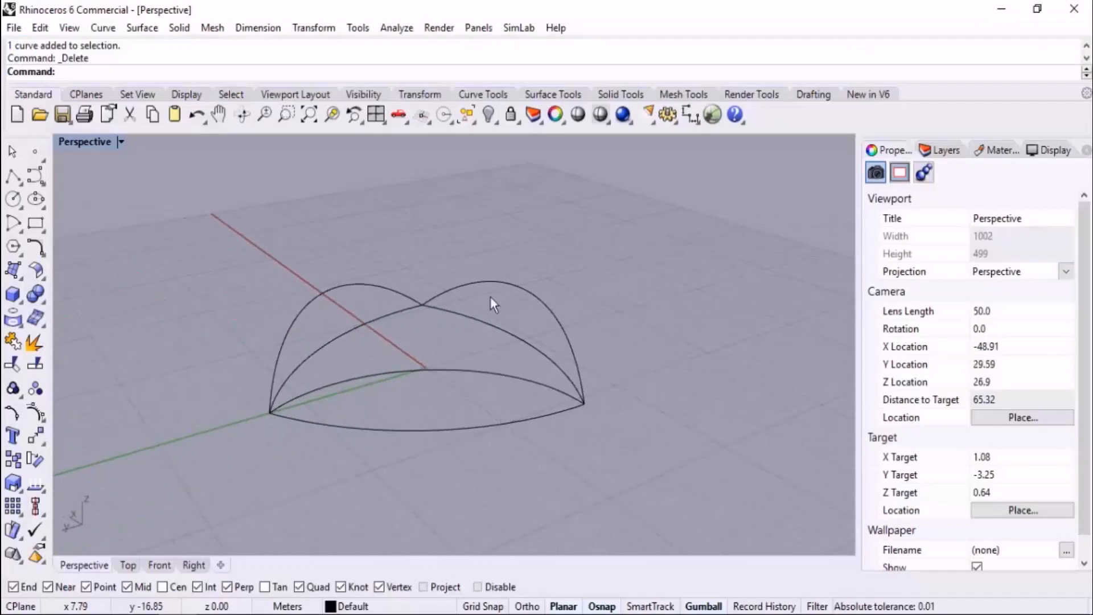
{"action": "right_click_drag", "start_coordinate": [593, 317], "coordinate": [484, 319]}
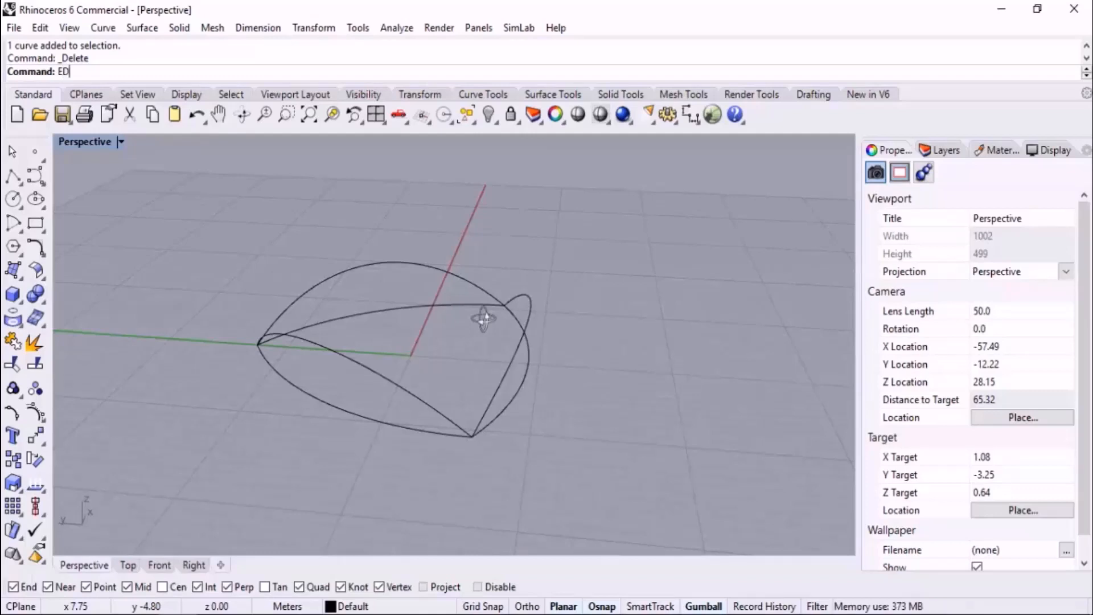
{"action": "key", "text": "Return"}
{"action": "right_click_drag", "start_coordinate": [477, 334], "coordinate": [593, 281]}
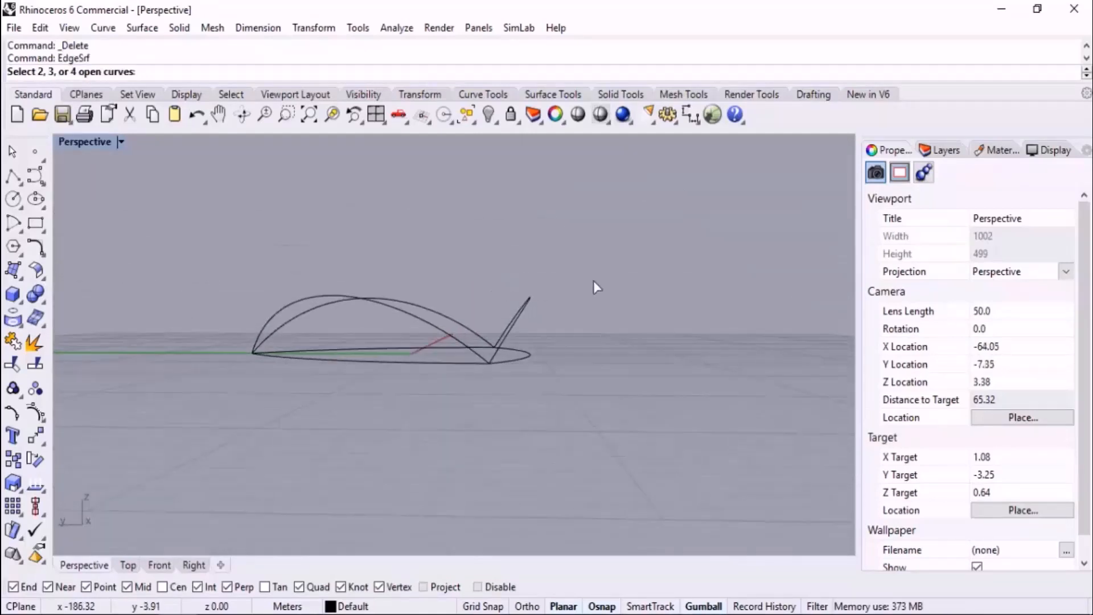
{"action": "left_click_drag", "start_coordinate": [610, 275], "coordinate": [358, 309]}
{"action": "mouse_move", "coordinate": [537, 261]}
{"action": "right_mouse_down"}
{"action": "mouse_move", "coordinate": [592, 276]}
{"action": "mouse_move", "coordinate": [692, 426]}
{"action": "mouse_move", "coordinate": [620, 502]}
{"action": "mouse_move", "coordinate": [488, 366]}
{"action": "mouse_move", "coordinate": [449, 356]}
{"action": "right_mouse_up"}
{"action": "key", "text": "Return"}
{"action": "middle_click", "coordinate": [608, 312]}
{"action": "left_click", "coordinate": [606, 285]}
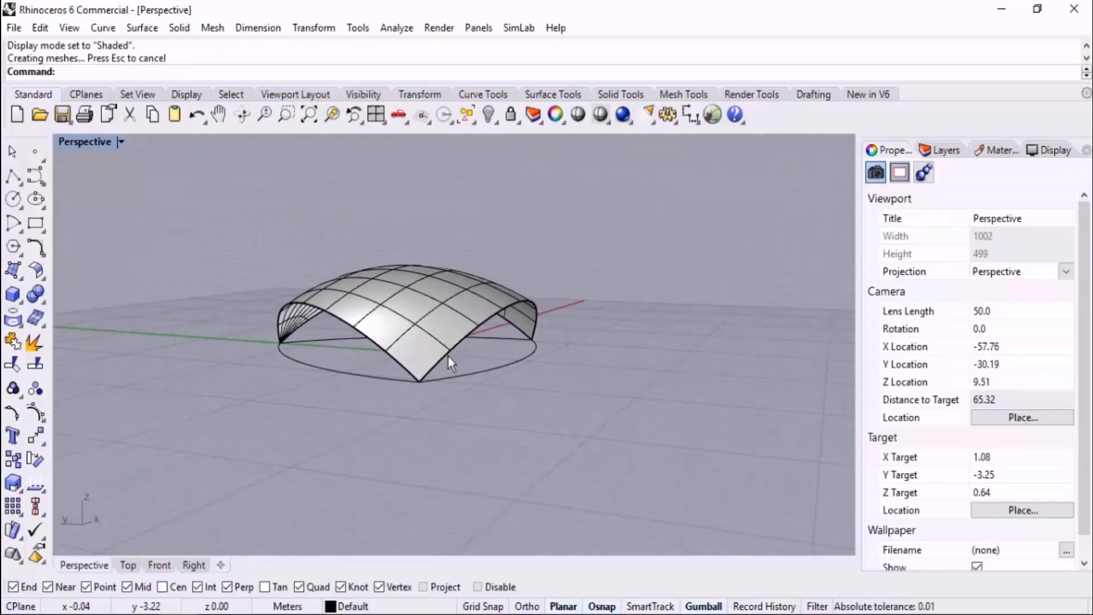
- Compare the shell surface with the reference photos and dimensioned drawing, examining the roof's curvature and edges
{"action": "right_click_drag", "start_coordinate": [448, 357], "coordinate": [578, 422]}
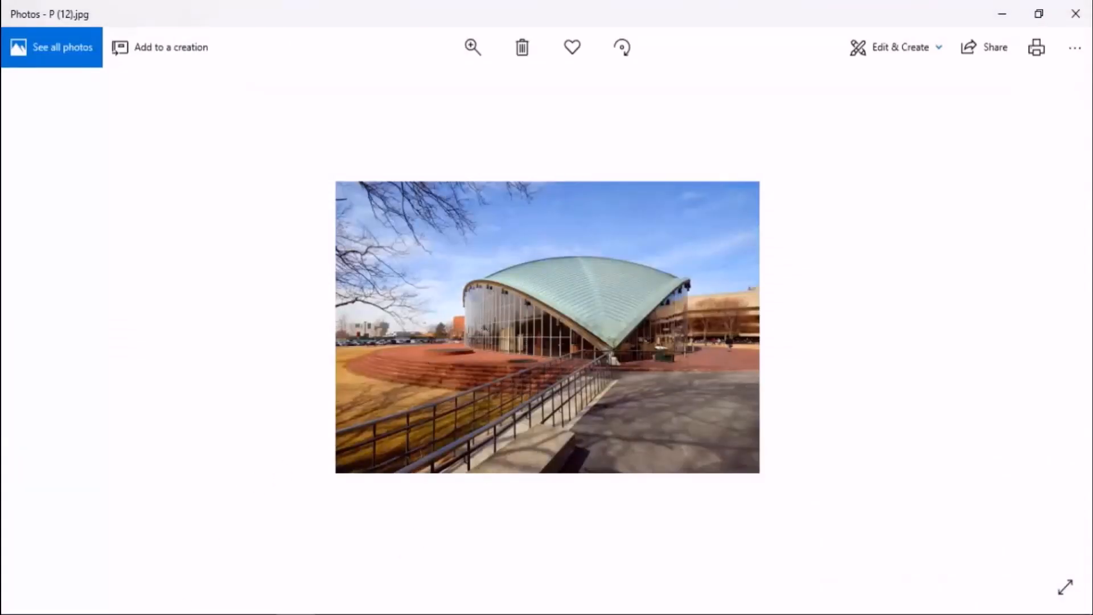
{"action": "scroll", "coordinate": [689, 289], "scroll_direction": "up", "scroll_amount": 5}
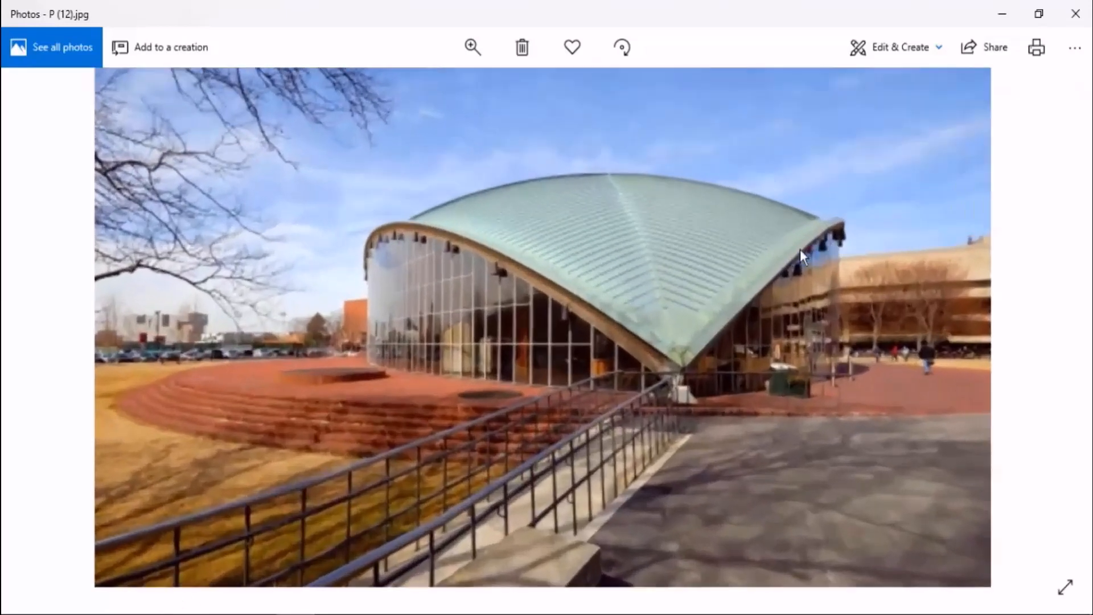
{"action": "scroll", "coordinate": [465, 306], "scroll_direction": "down", "scroll_amount": 5}
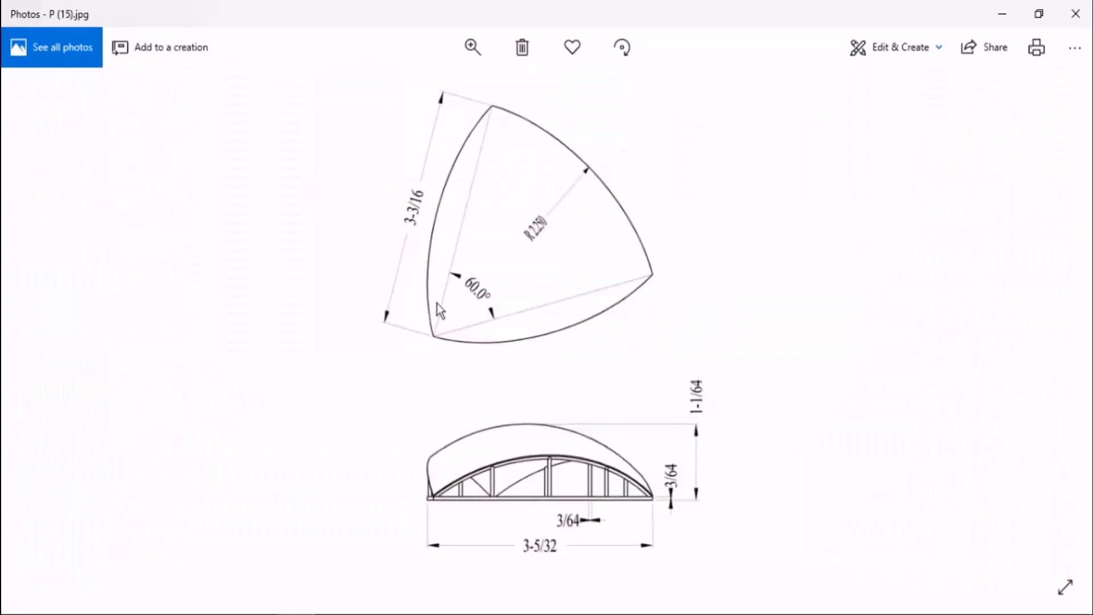
{"action": "key", "text": "Left"}
{"action": "key", "text": "Left"}
{"action": "key", "text": "Left"}
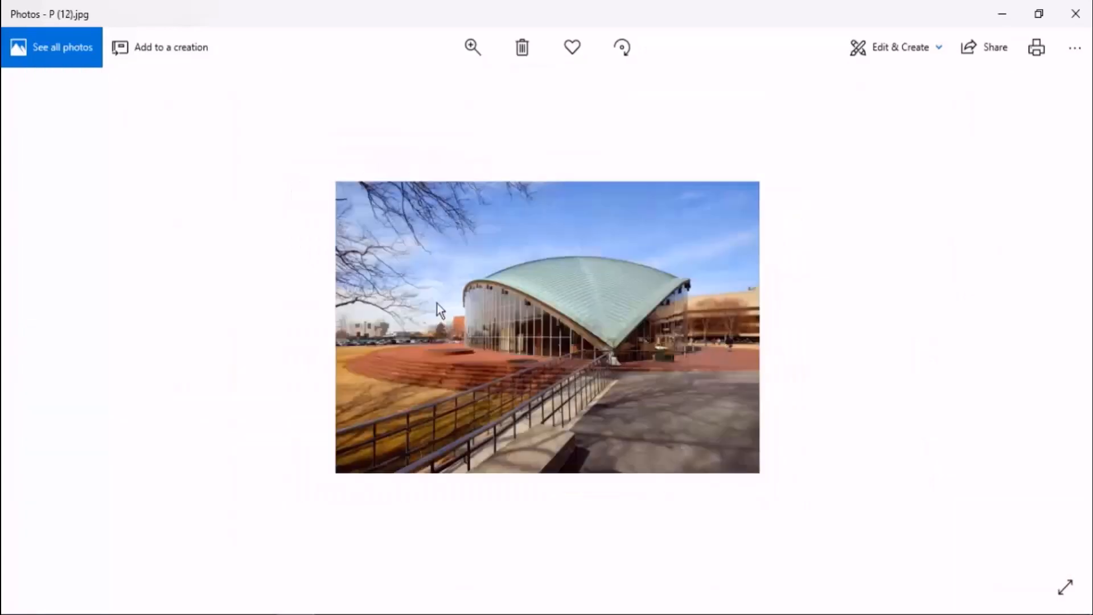
{"action": "key", "text": "Left"}
{"action": "key", "text": "Right"}
{"action": "key", "text": "Left"}
{"action": "key", "text": "Left"}
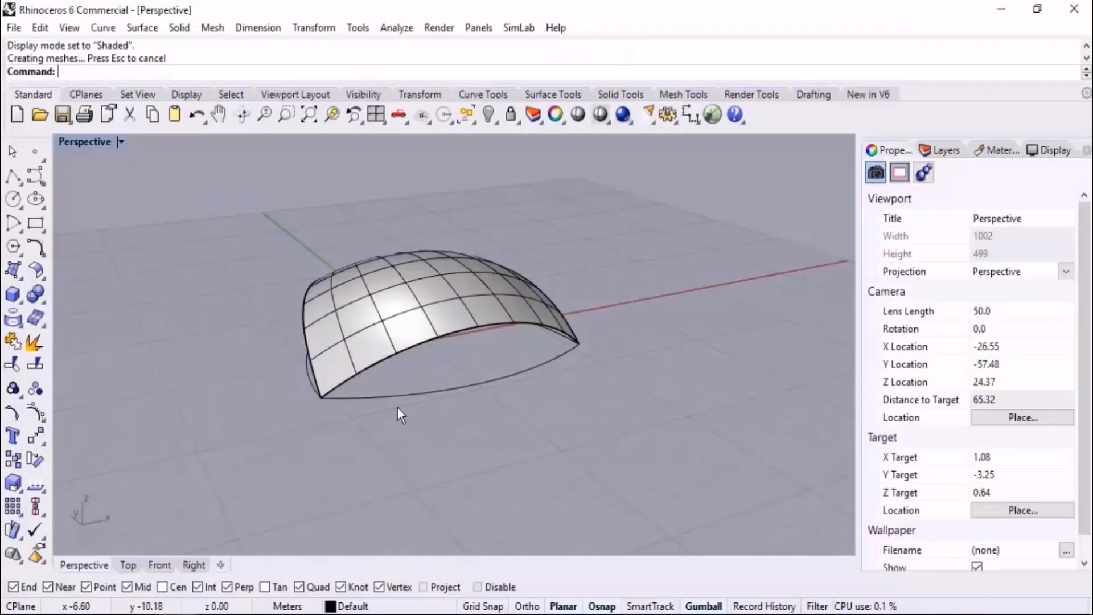
- Hide the shell surface and its three raised edge curves, keeping only the flat arc-sided plan outline
{"action": "right_click_drag", "start_coordinate": [398, 407], "coordinate": [391, 264]}
{"action": "left_click", "coordinate": [391, 265]}
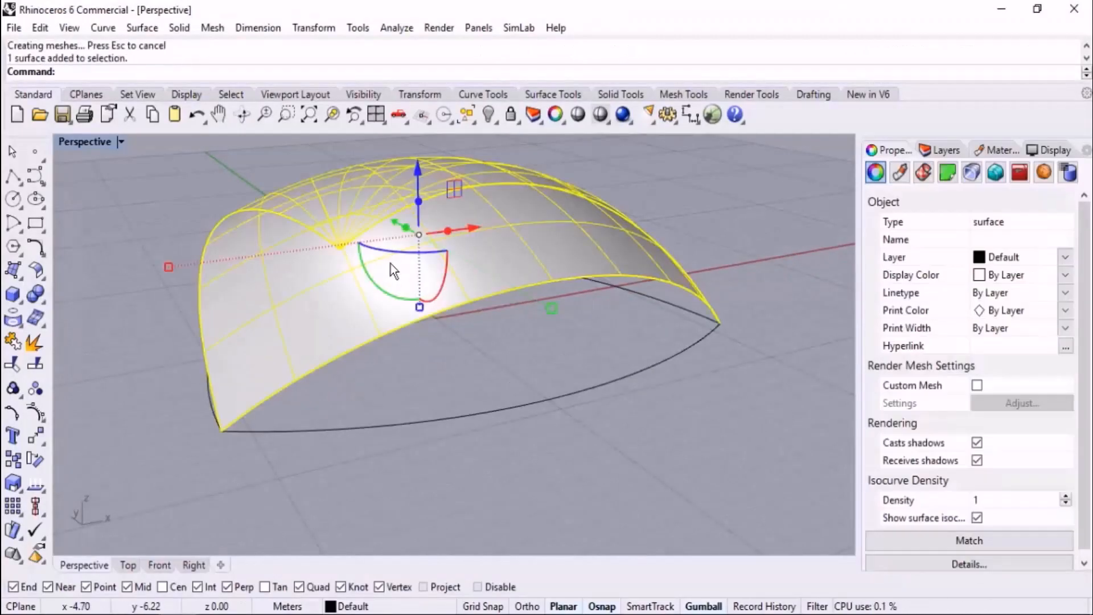
{"action": "key", "text": "ctrl+h"}
{"action": "right_click_drag", "start_coordinate": [390, 264], "coordinate": [467, 271]}
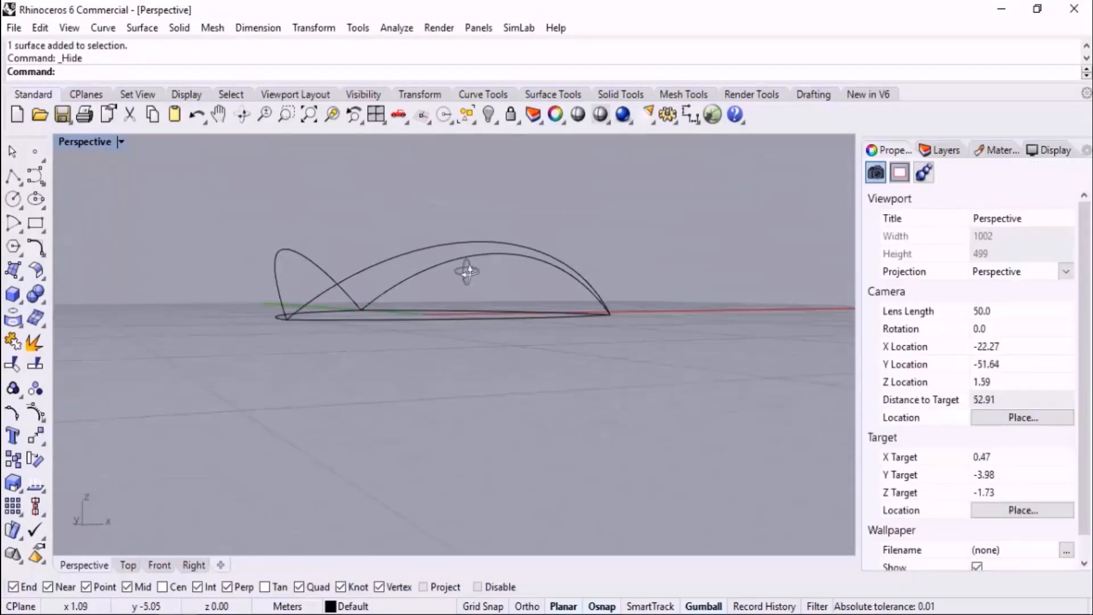
{"action": "left_click_drag", "start_coordinate": [601, 195], "coordinate": [227, 272]}
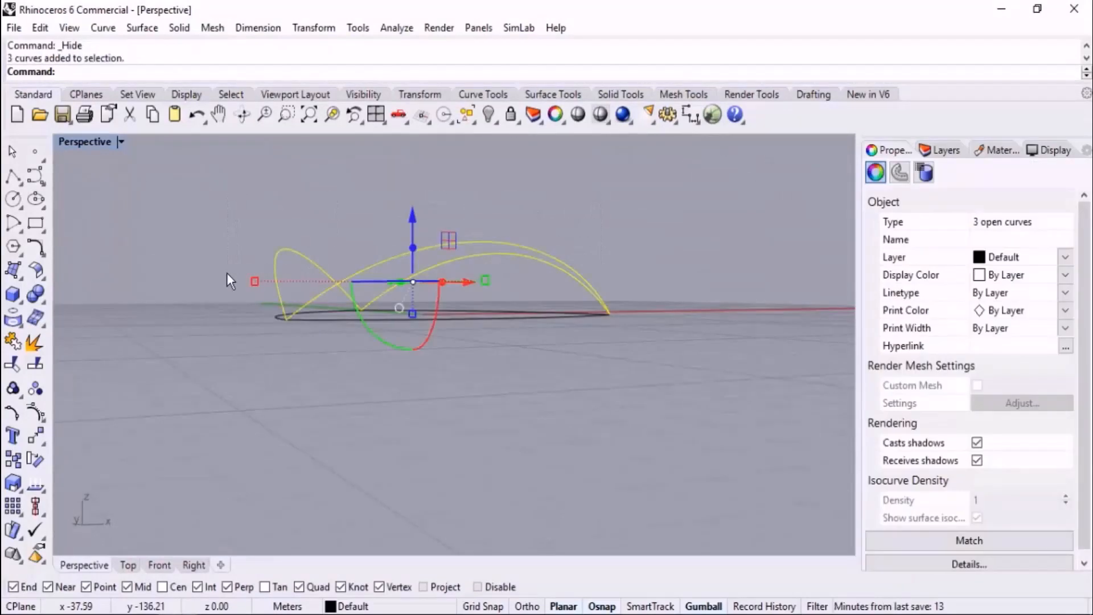
{"action": "key", "text": "ctrl+h"}
{"action": "right_click_drag", "start_coordinate": [479, 279], "coordinate": [484, 436]}
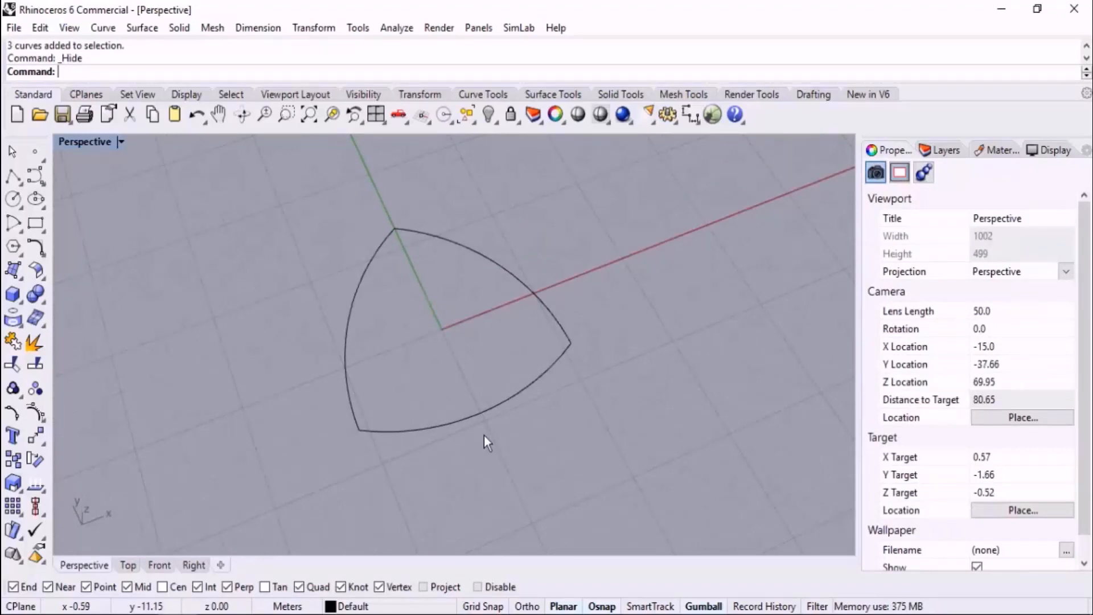
{"action": "right_click_drag", "start_coordinate": [484, 436], "coordinate": [473, 354]}
{"action": "scroll", "coordinate": [515, 308], "scroll_direction": "up", "scroll_amount": 4}
{"action": "scroll", "coordinate": [586, 345], "scroll_direction": "down", "scroll_amount": 5}
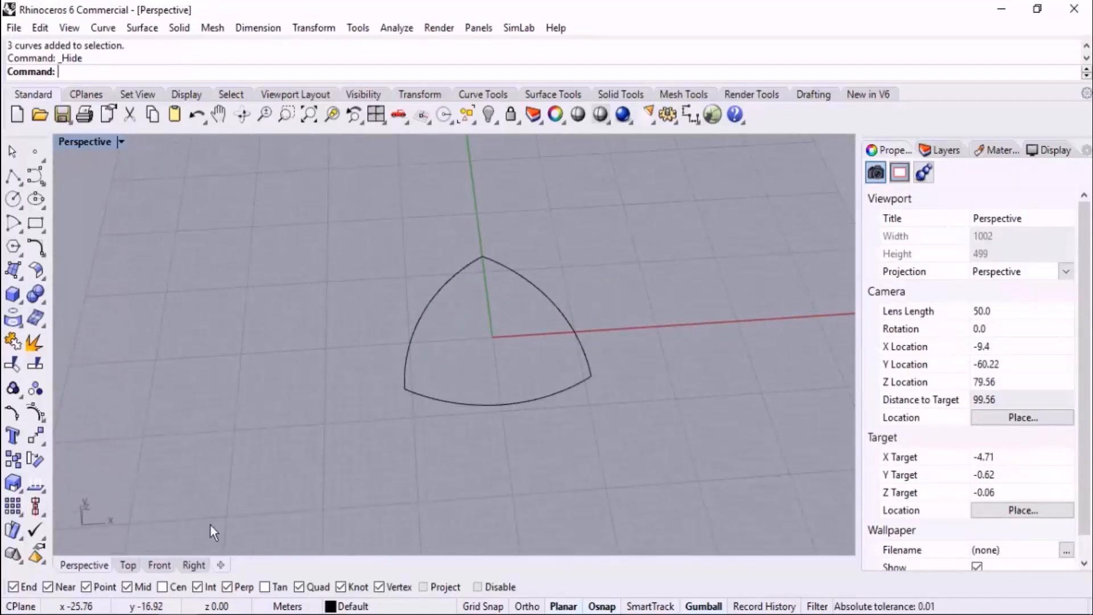
- In the Top view, join the three arcs of the flat plan into one closed curve
{"action": "left_click", "coordinate": [127, 565]}
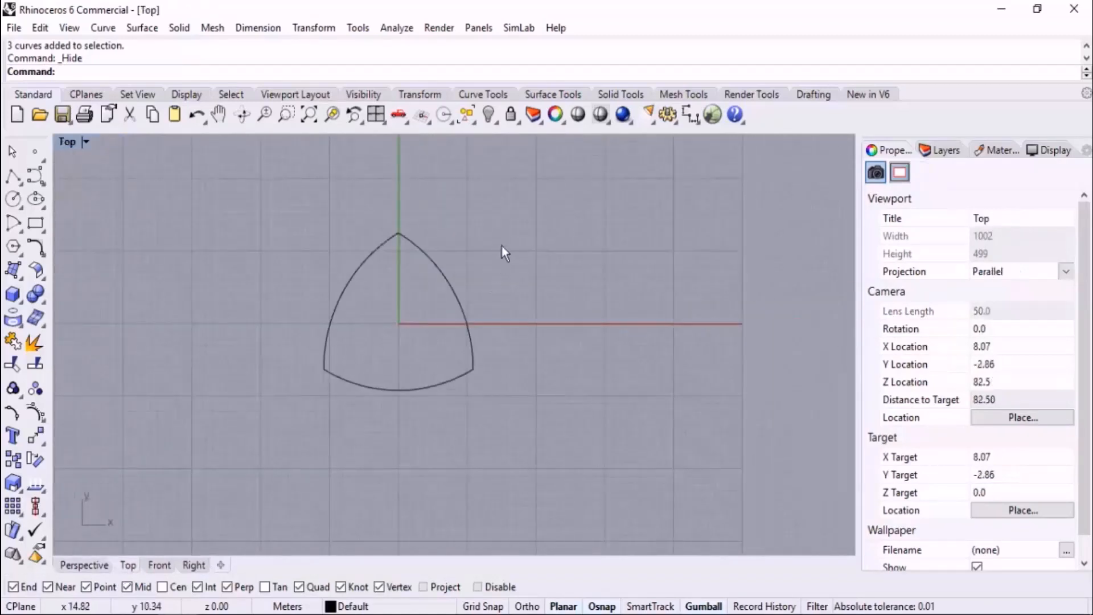
{"action": "left_click_drag", "start_coordinate": [501, 246], "coordinate": [262, 420]}
{"action": "left_click", "coordinate": [35, 342]}
{"action": "left_click", "coordinate": [368, 414]}
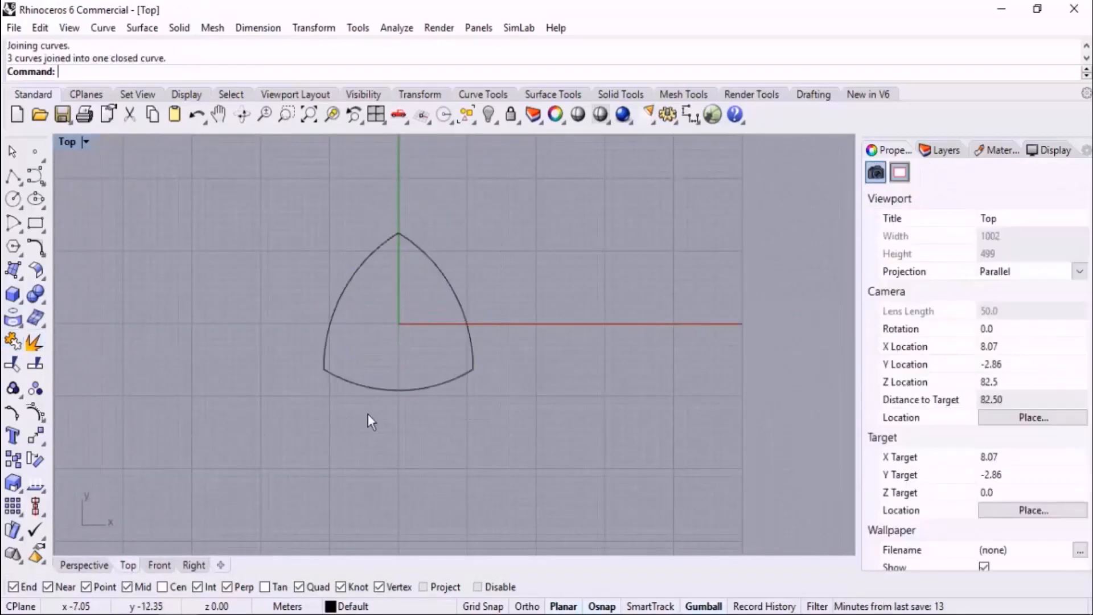
{"action": "left_click", "coordinate": [368, 384]}
{"action": "left_click", "coordinate": [319, 449]}
- Offset the closed plan outline inward through a picked point, about 0.25 m from the original curve
{"action": "scroll", "coordinate": [401, 312], "scroll_direction": "up", "scroll_amount": 6}
{"action": "right_click_drag", "start_coordinate": [408, 305], "coordinate": [436, 350]}
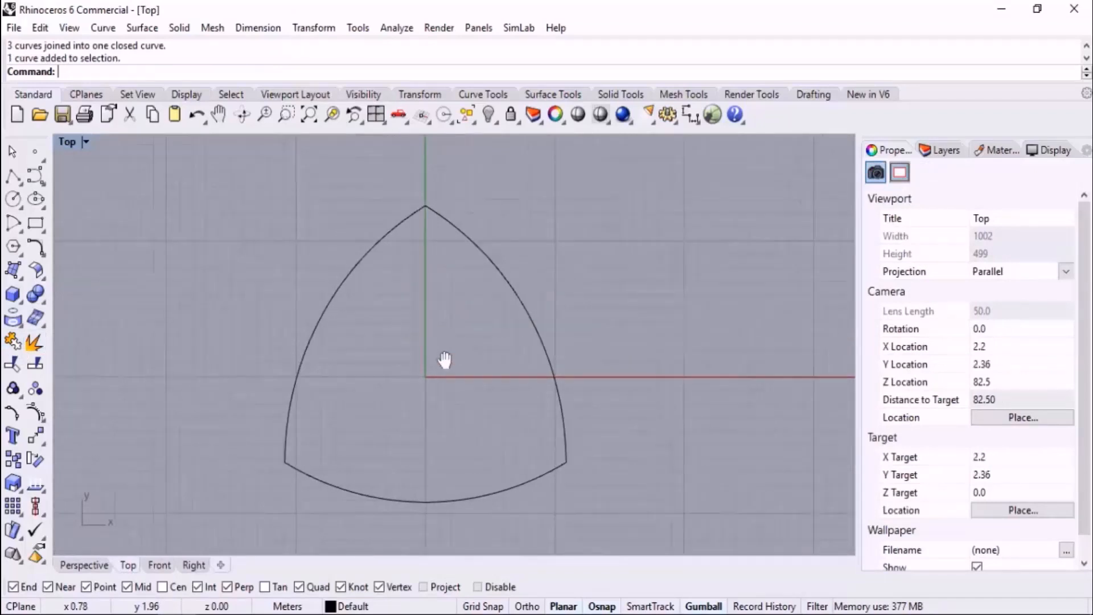
{"action": "type", "text": "O"}
{"action": "key", "text": "Return"}
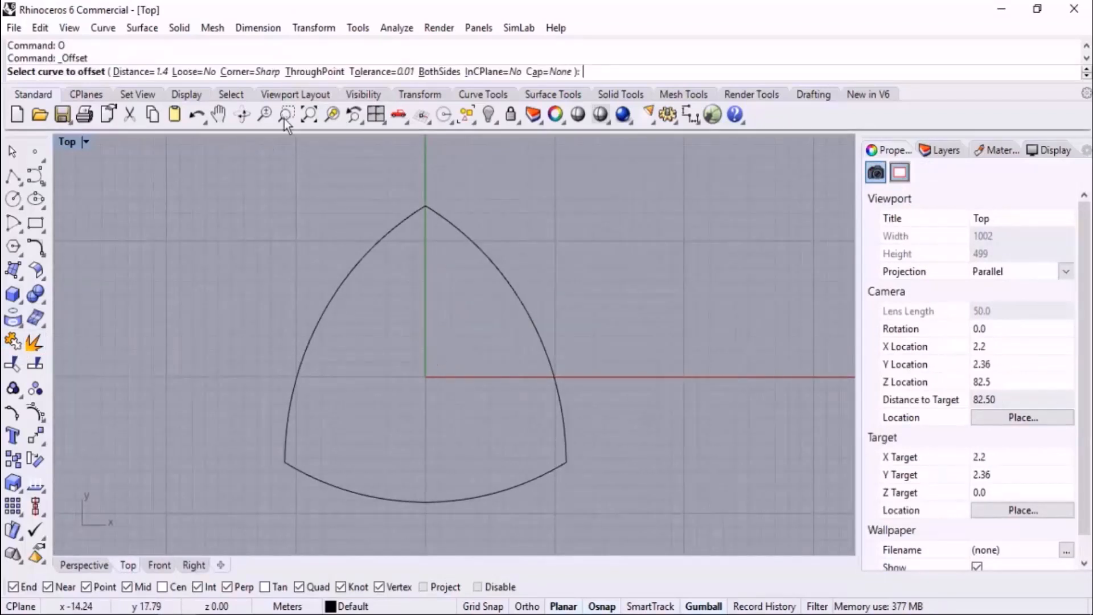
{"action": "left_click", "coordinate": [431, 210]}
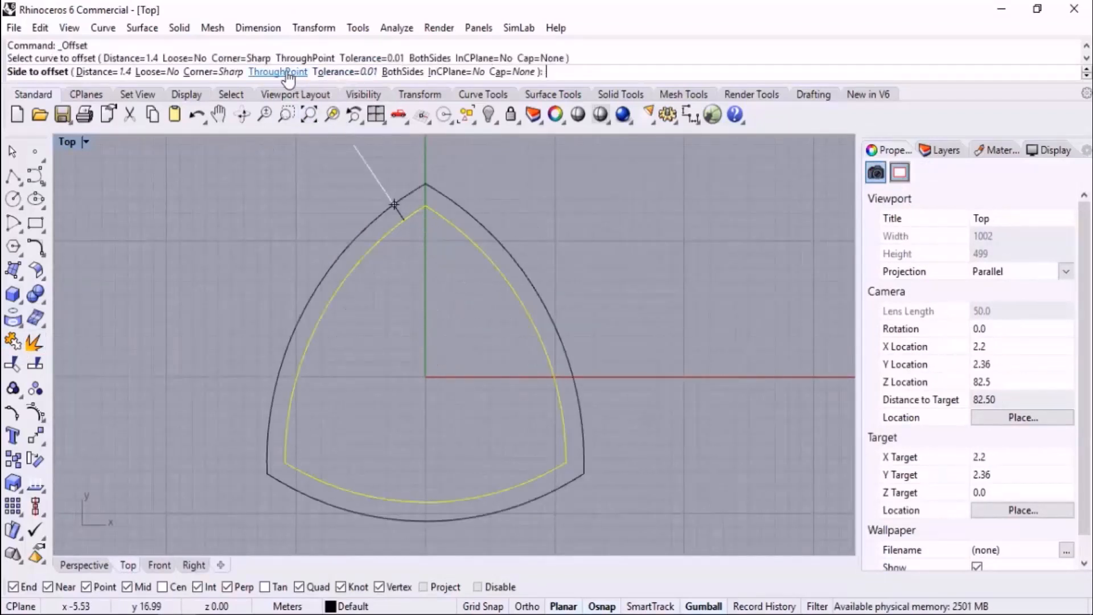
{"action": "left_click", "coordinate": [281, 71]}
{"action": "scroll", "coordinate": [364, 257], "scroll_direction": "up", "scroll_amount": 6}
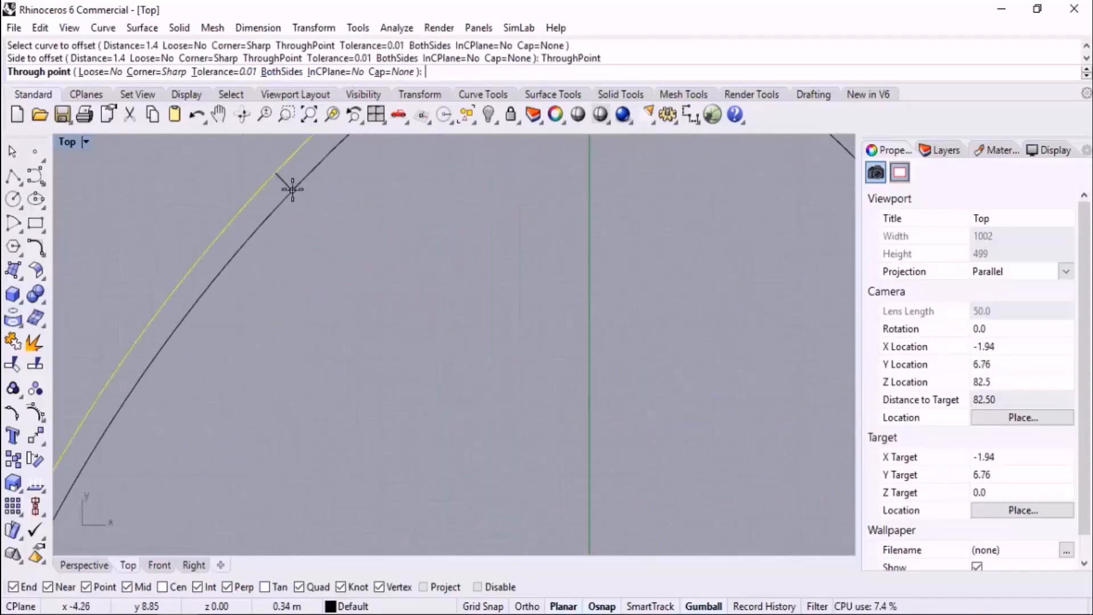
{"action": "left_click", "coordinate": [288, 178]}
{"action": "scroll", "coordinate": [397, 297], "scroll_direction": "down", "scroll_amount": 8}
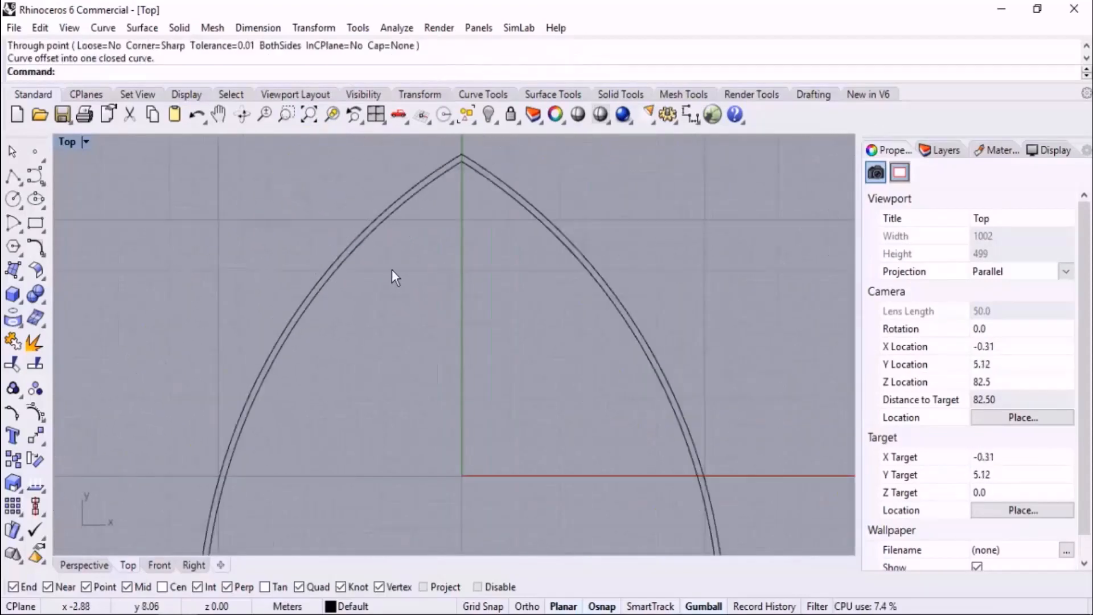
- Delete the original outer plan outline, keeping only the inward offset curve
{"action": "scroll", "coordinate": [430, 234], "scroll_direction": "up", "scroll_amount": 4}
{"action": "left_click", "coordinate": [418, 227]}
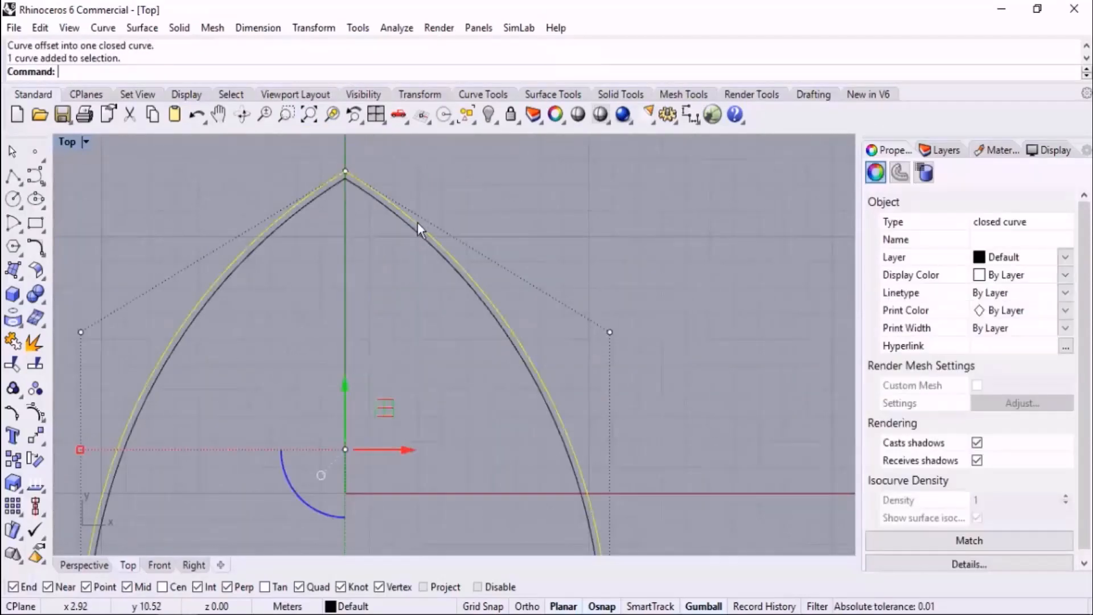
{"action": "key", "text": "Delete"}
{"action": "scroll", "coordinate": [415, 239], "scroll_direction": "down", "scroll_amount": 5}
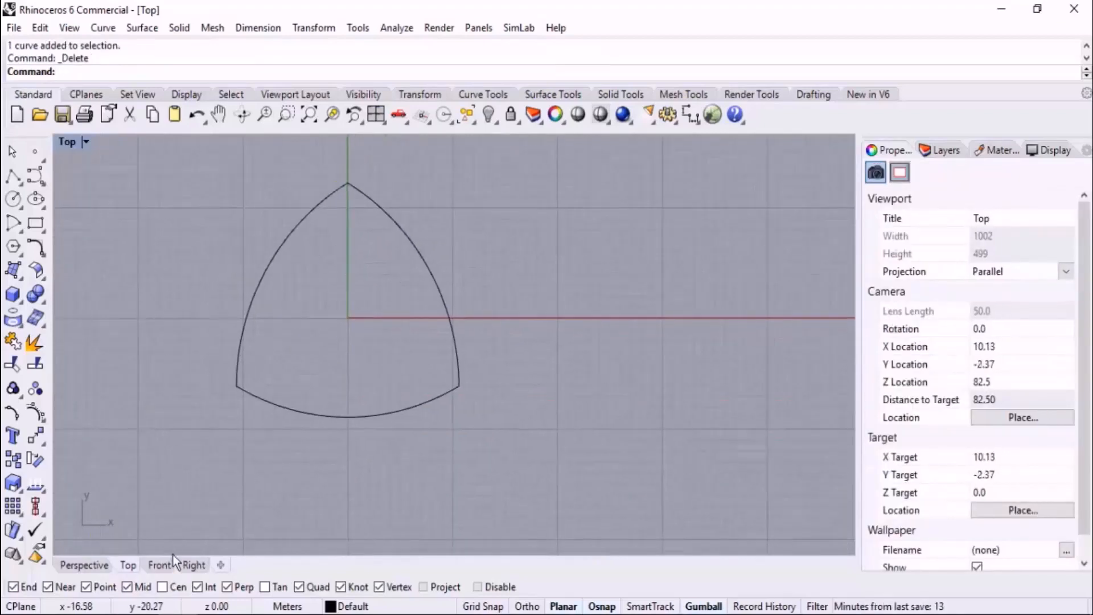
- Check the glass walls in the reference photo, then offset the plan outline slightly inward through a freely picked point with object snaps disabled
{"action": "left_click", "coordinate": [85, 565]}
{"action": "right_click_drag", "start_coordinate": [478, 339], "coordinate": [415, 302]}
{"action": "key", "text": "alt+Tab"}
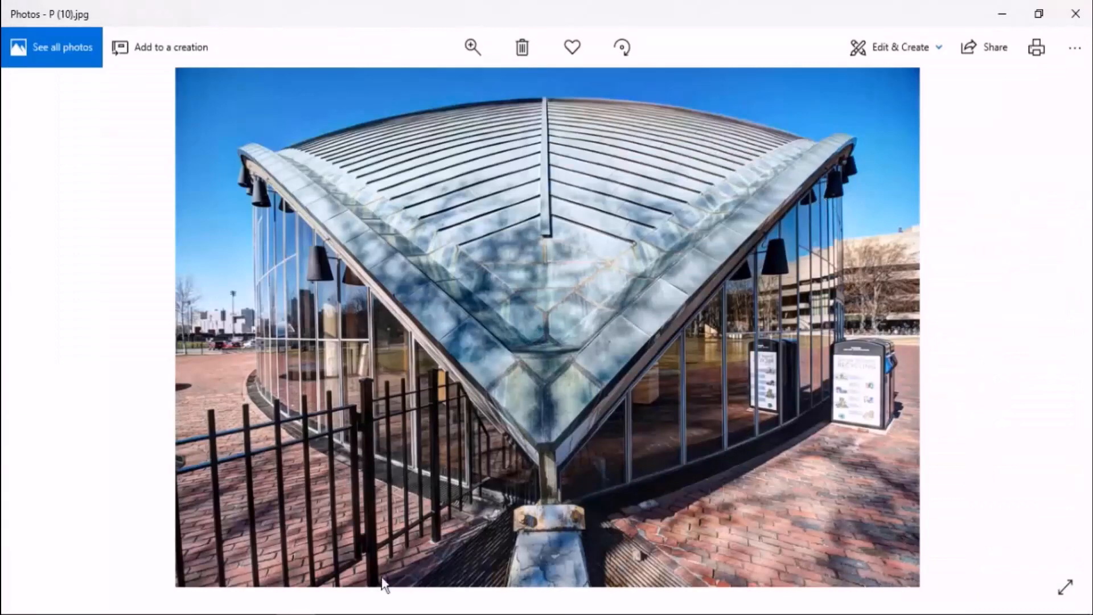
{"action": "key", "text": "alt+Tab"}
{"action": "right_click_drag", "start_coordinate": [466, 375], "coordinate": [506, 387]}
{"action": "scroll", "coordinate": [554, 292], "scroll_direction": "up", "scroll_amount": 3}
{"action": "left_click_drag", "start_coordinate": [464, 415], "coordinate": [397, 514]}
{"action": "type", "text": "O"}
{"action": "key", "text": "Return"}
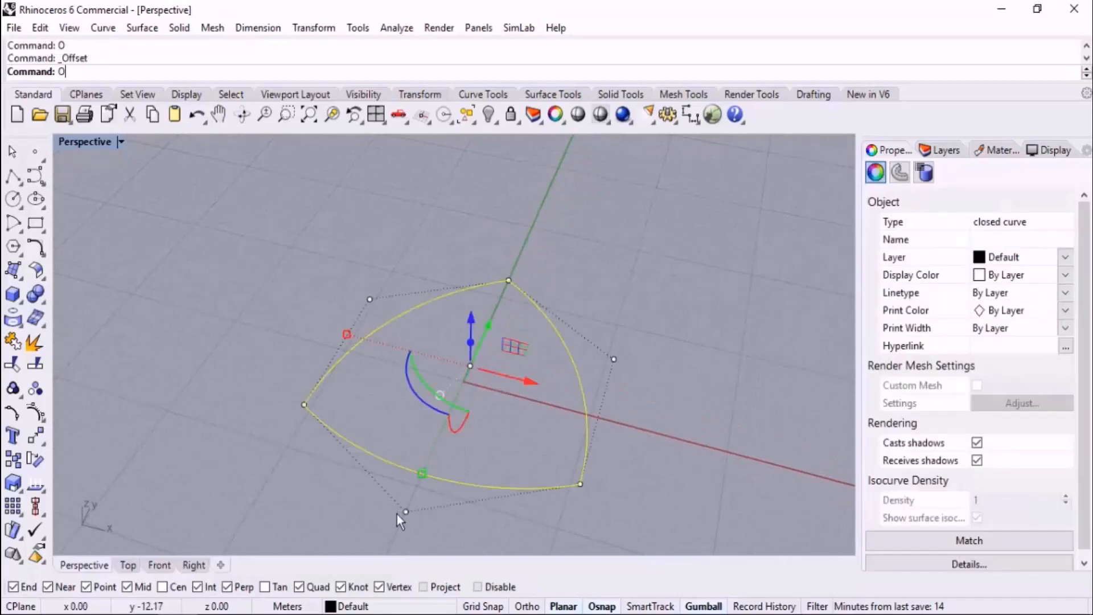
{"action": "scroll", "coordinate": [365, 439], "scroll_direction": "up", "scroll_amount": 3}
{"action": "scroll", "coordinate": [359, 441], "scroll_direction": "up", "scroll_amount": 5}
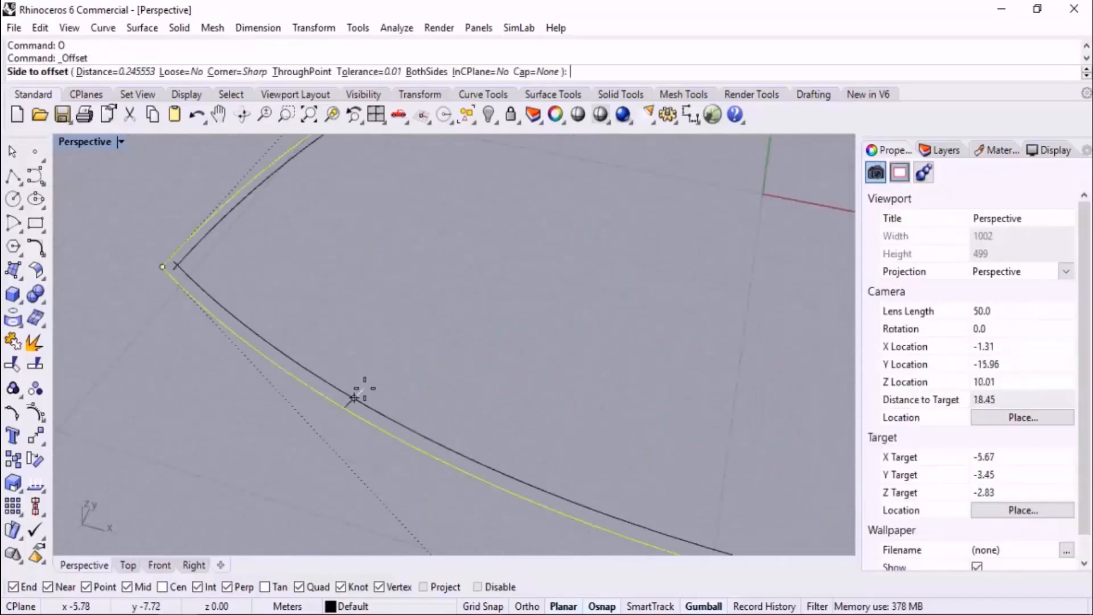
{"action": "left_click", "coordinate": [300, 72]}
{"action": "scroll", "coordinate": [173, 241], "scroll_direction": "up", "scroll_amount": 4}
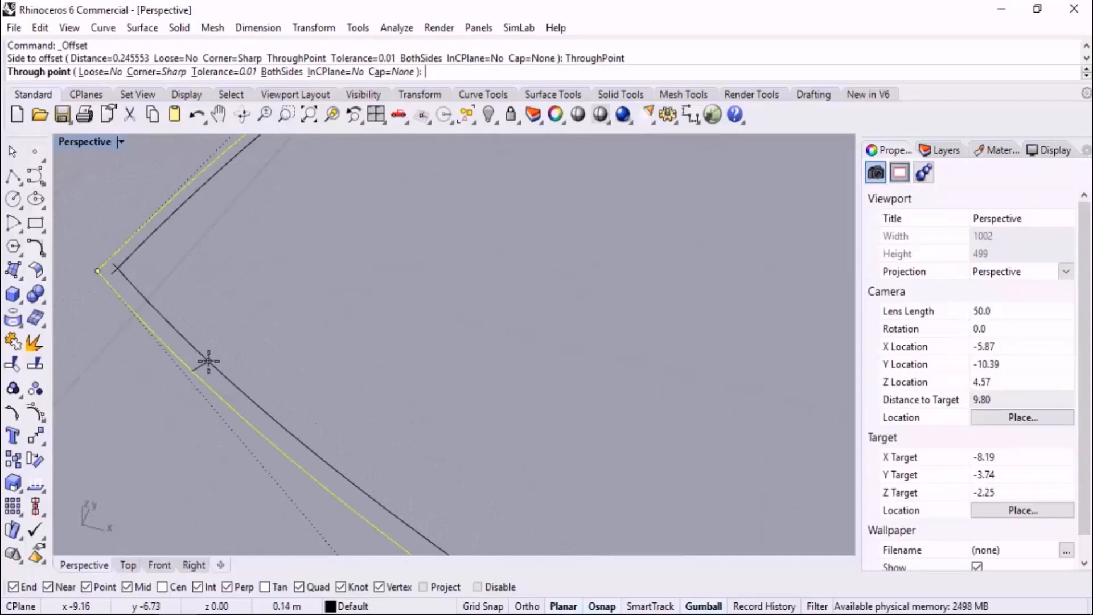
{"action": "left_click", "coordinate": [478, 587]}
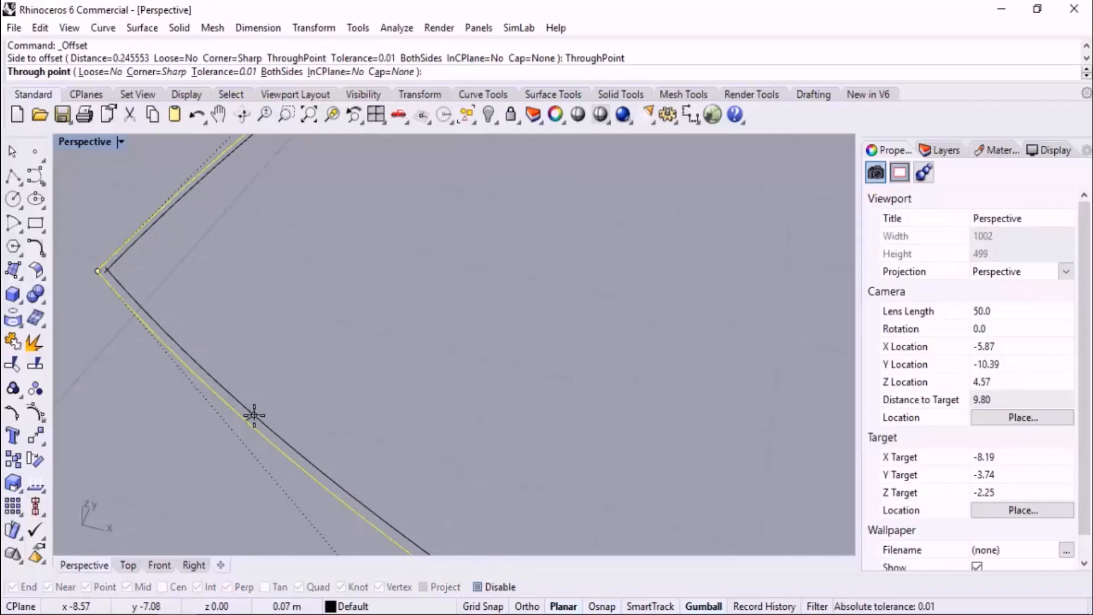
{"action": "left_click", "coordinate": [478, 587]}
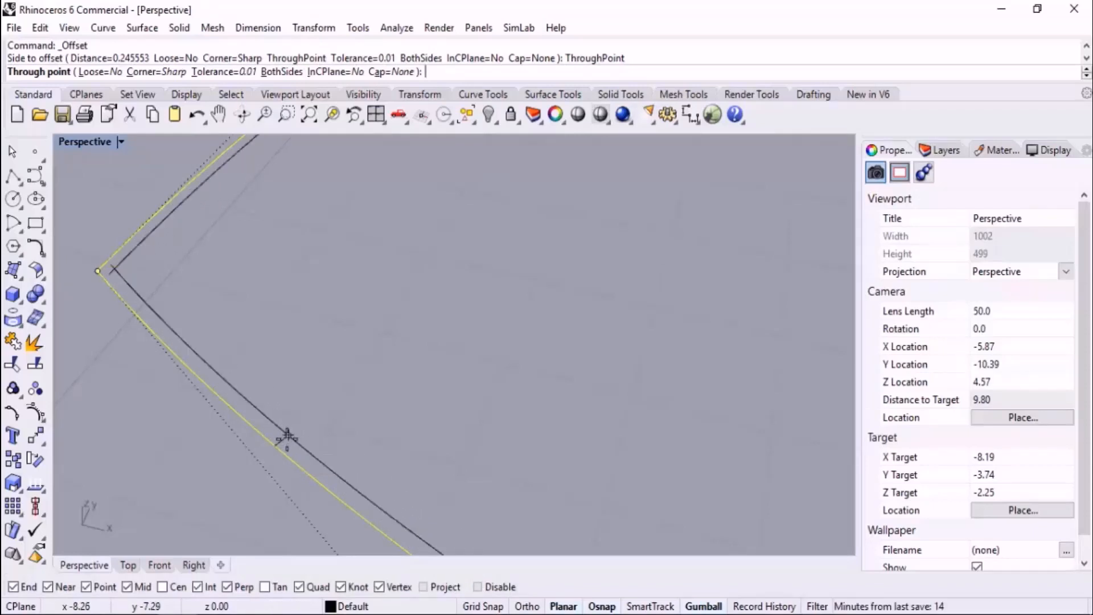
{"action": "left_click", "coordinate": [481, 587]}
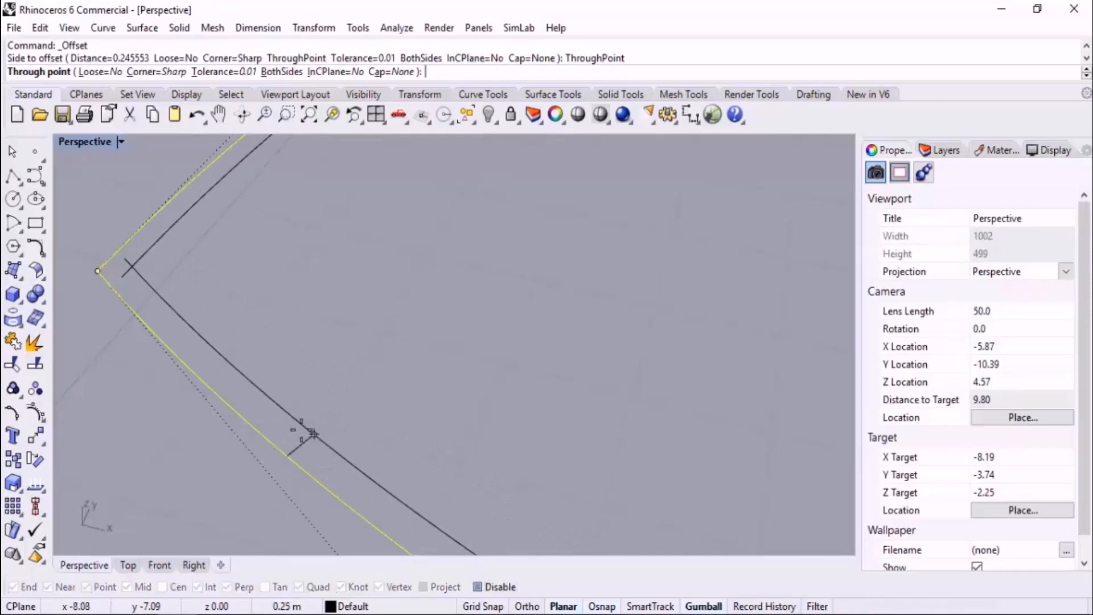
{"action": "left_click", "coordinate": [277, 435]}
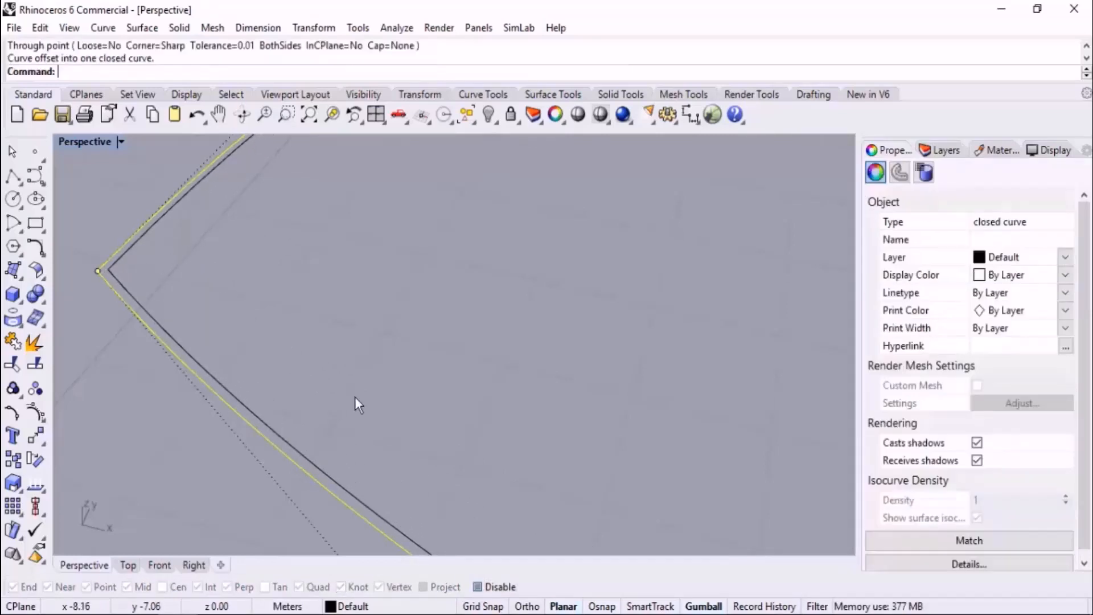
- Examine the pair of closely spaced plan outlines and their corners from several angles in the Perspective view
{"action": "scroll", "coordinate": [343, 409], "scroll_direction": "down", "scroll_amount": 1}
{"action": "scroll", "coordinate": [343, 409], "scroll_direction": "down", "scroll_amount": 6}
{"action": "right_click_drag", "start_coordinate": [342, 409], "coordinate": [506, 397]}
{"action": "left_click", "coordinate": [349, 370]}
{"action": "scroll", "coordinate": [350, 370], "scroll_direction": "down", "scroll_amount": 8}
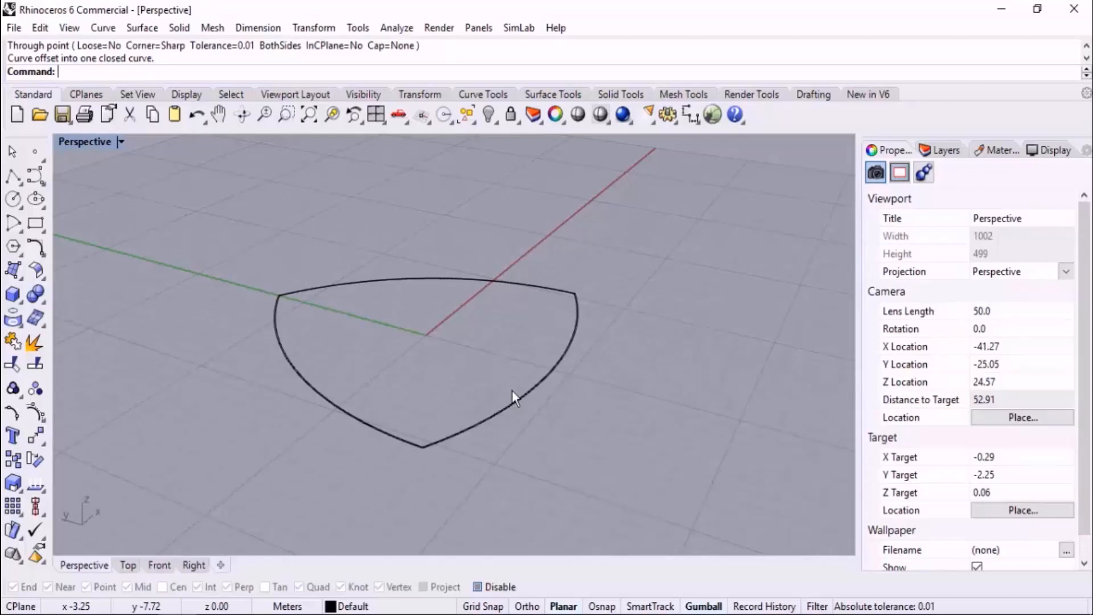
{"action": "scroll", "coordinate": [442, 449], "scroll_direction": "up", "scroll_amount": 6}
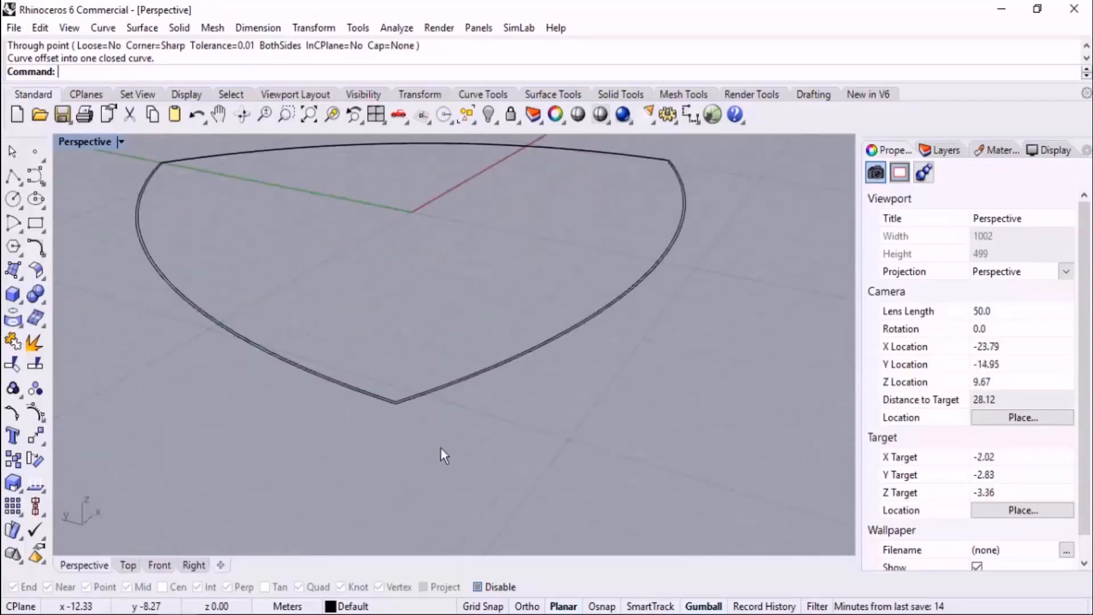
{"action": "scroll", "coordinate": [441, 389], "scroll_direction": "down", "scroll_amount": 4}
{"action": "right_click_drag", "start_coordinate": [439, 391], "coordinate": [407, 459]}
- In the Top view, draw a narrow three-point rectangle about 0.03 m wide across both outlines near the lower-left corner, with object snaps re-enabled
{"action": "left_click", "coordinate": [130, 564]}
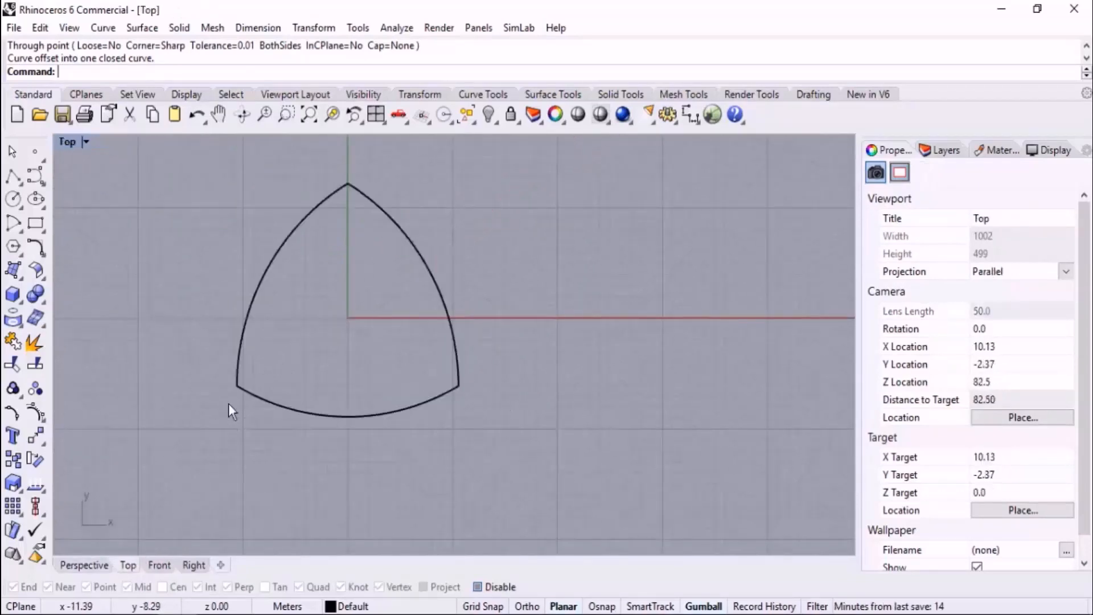
{"action": "scroll", "coordinate": [244, 372], "scroll_direction": "up", "scroll_amount": 6}
{"action": "scroll", "coordinate": [306, 313], "scroll_direction": "up", "scroll_amount": 5}
{"action": "right_click_drag", "start_coordinate": [307, 314], "coordinate": [360, 332]}
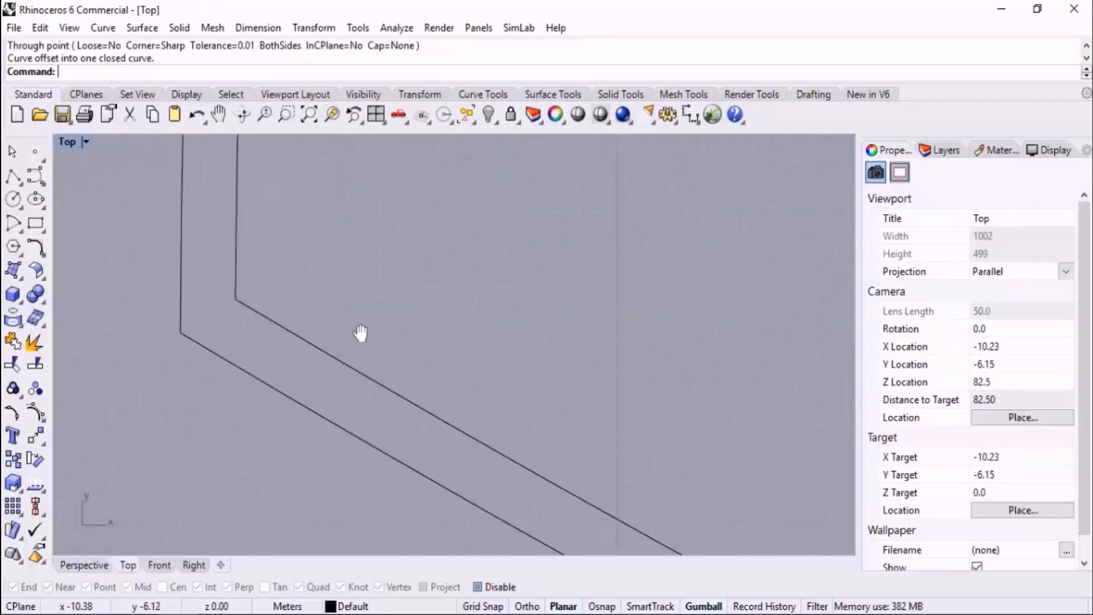
{"action": "left_click", "coordinate": [43, 230]}
{"action": "left_click", "coordinate": [81, 231]}
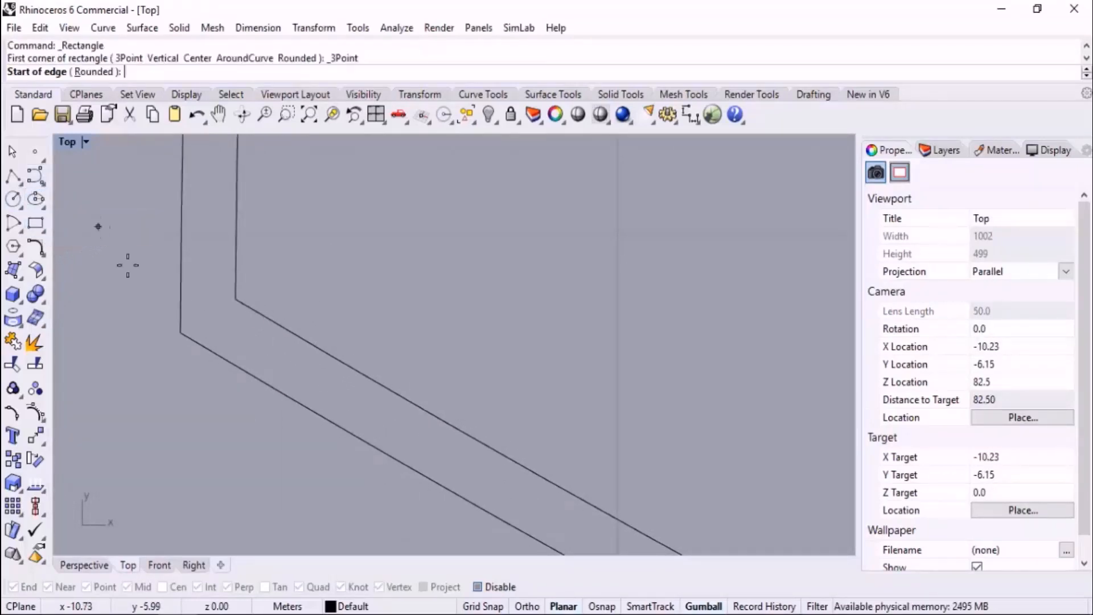
{"action": "left_click", "coordinate": [314, 323]}
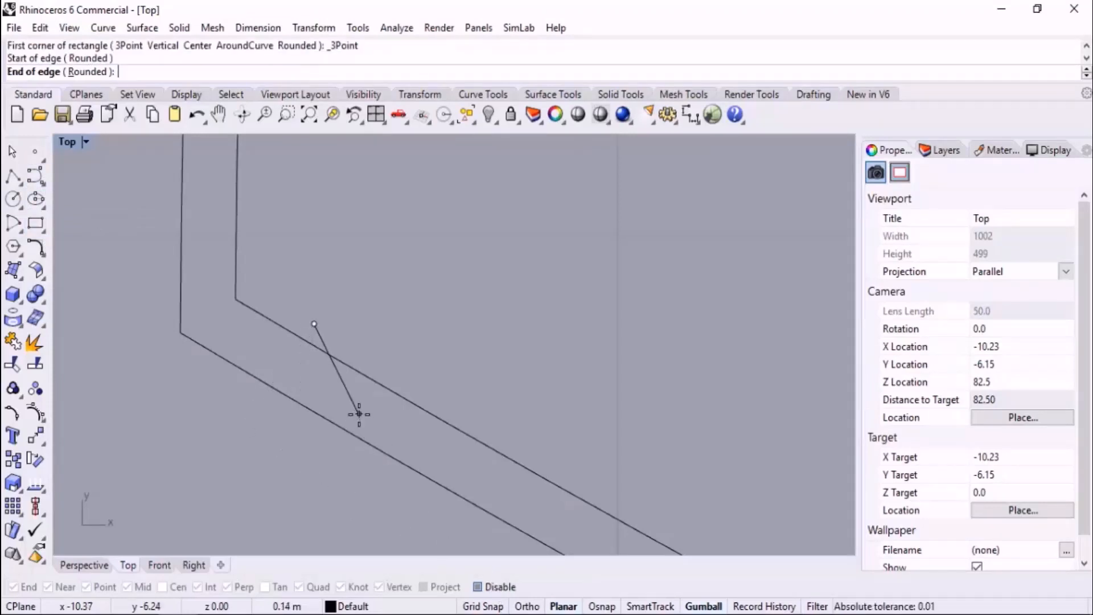
{"action": "left_click", "coordinate": [479, 587]}
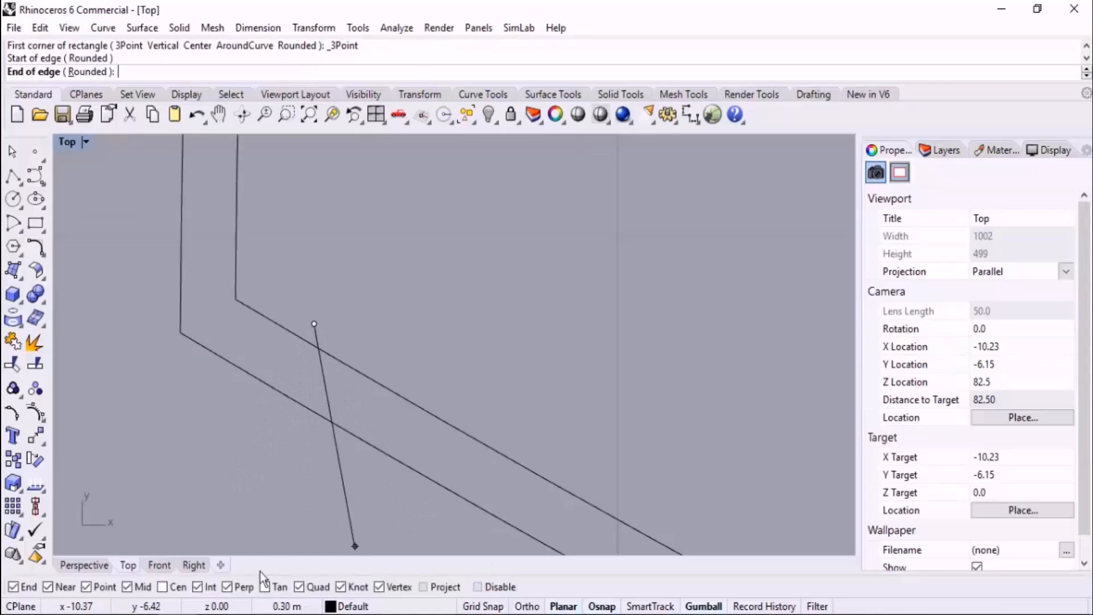
{"action": "left_click", "coordinate": [279, 391]}
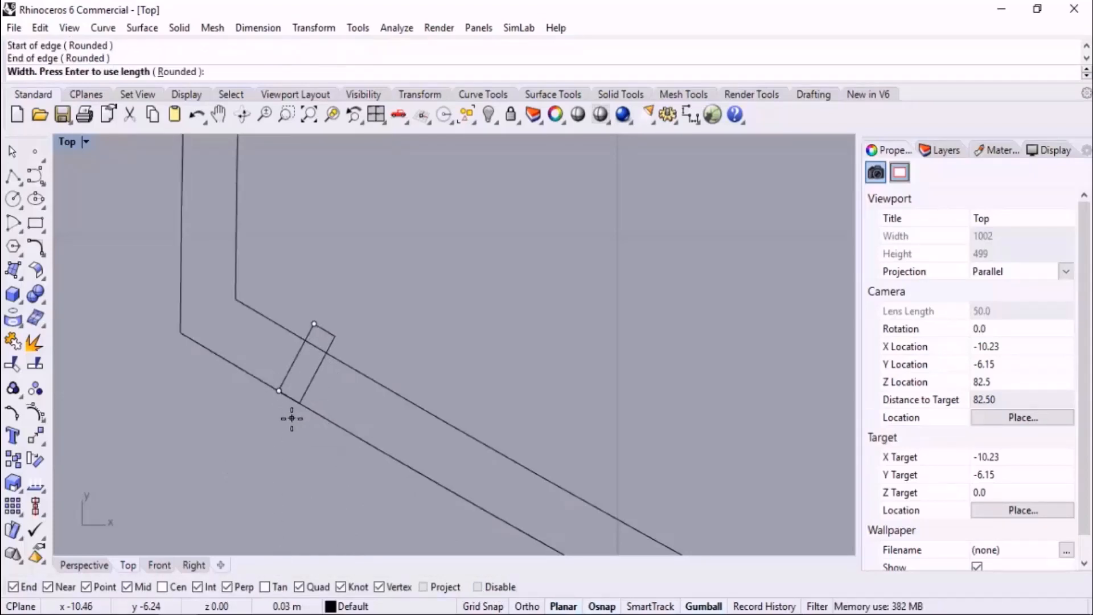
{"action": "left_click", "coordinate": [291, 416]}
- Move the small rectangle slightly outward so that it straddles both plan outlines
{"action": "left_click", "coordinate": [328, 344]}
{"action": "scroll", "coordinate": [315, 330], "scroll_direction": "up", "scroll_amount": 3}
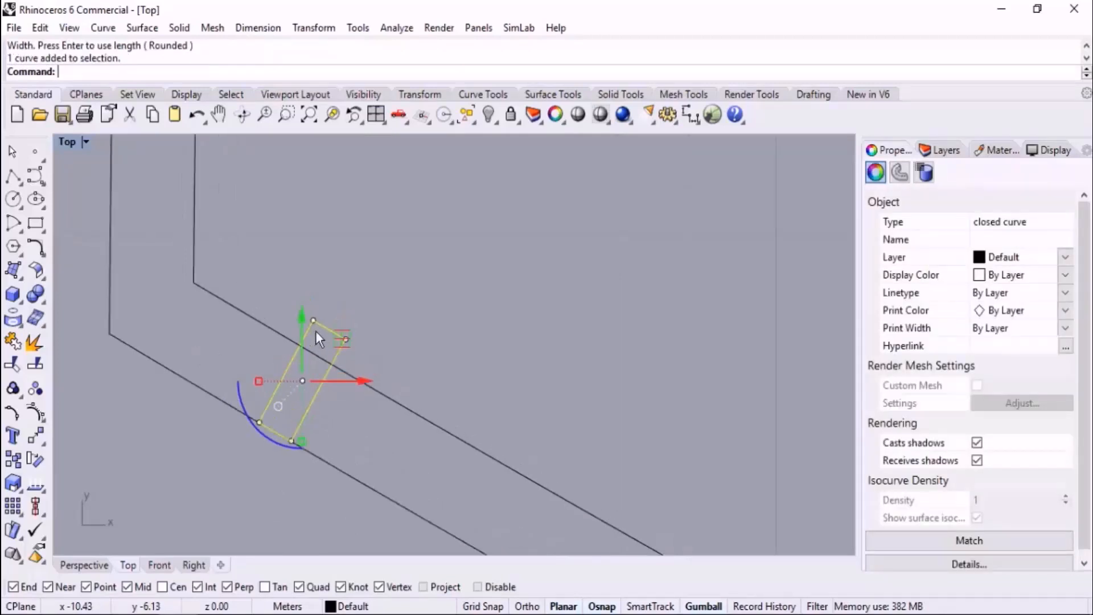
{"action": "left_click_drag", "start_coordinate": [341, 350], "coordinate": [325, 365]}
{"action": "left_click", "coordinate": [432, 343]}
- Array the small rectangle along the closed plan outline with ArrayCrv, using 100 items and Freeform orientation
{"action": "scroll", "coordinate": [278, 380], "scroll_direction": "down", "scroll_amount": 15}
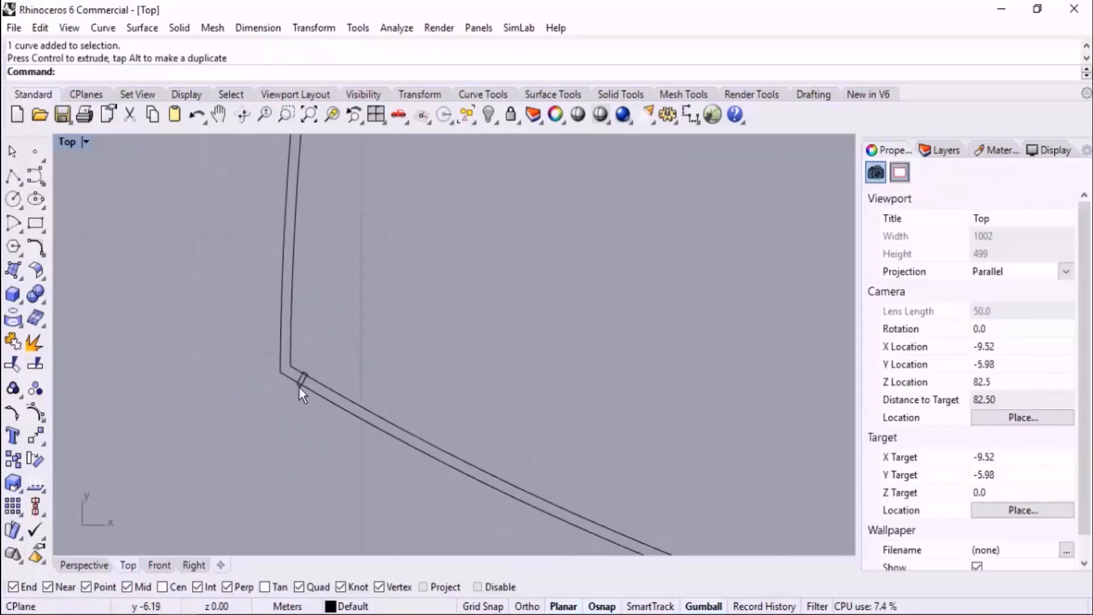
{"action": "scroll", "coordinate": [302, 404], "scroll_direction": "down", "scroll_amount": 3}
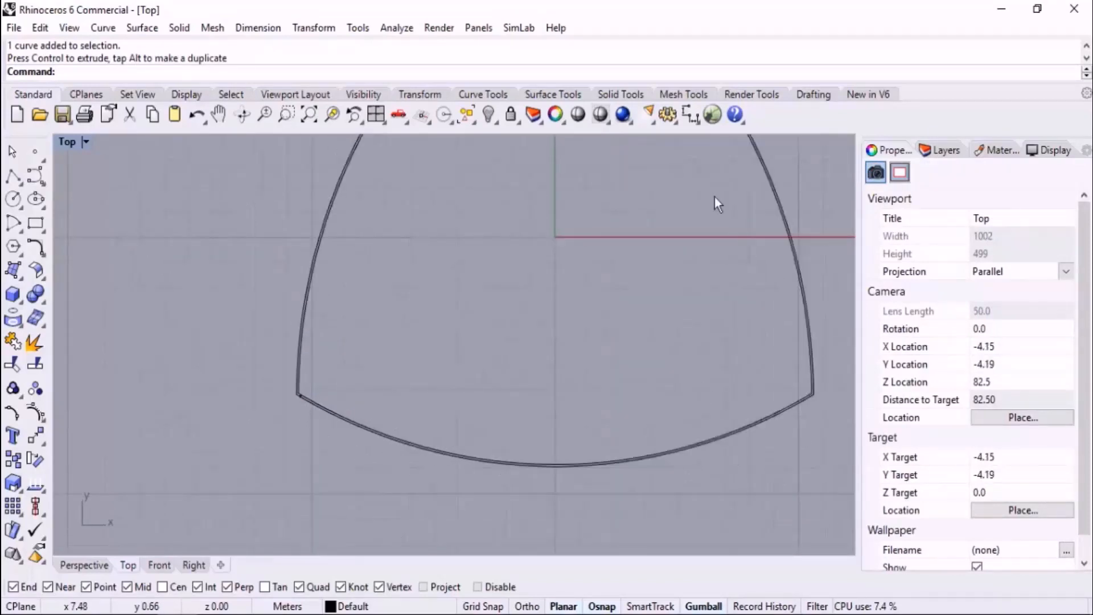
{"action": "scroll", "coordinate": [320, 415], "scroll_direction": "up", "scroll_amount": 10}
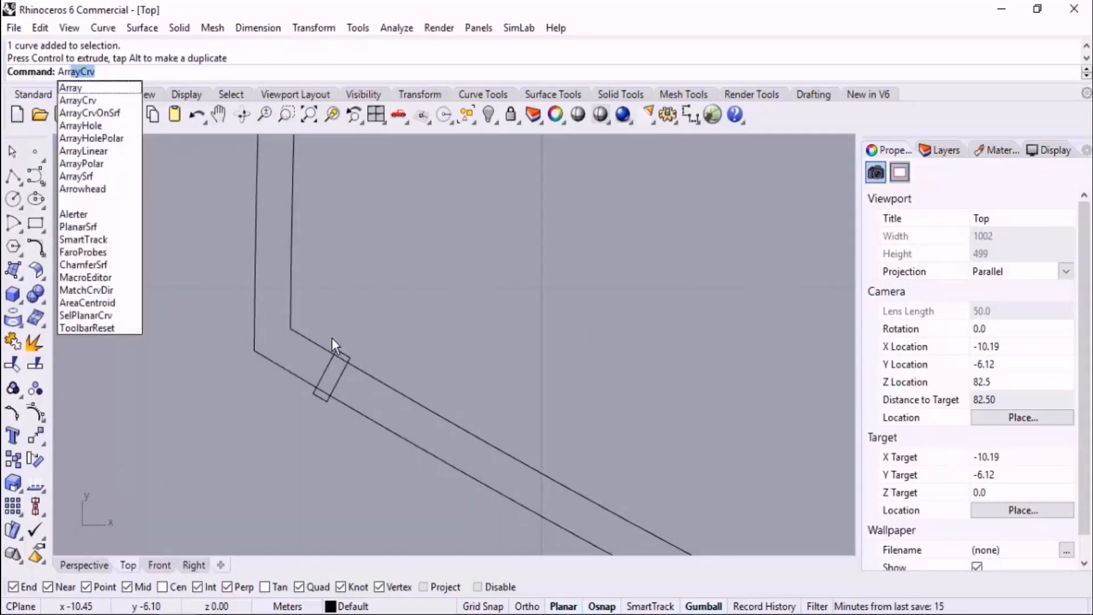
{"action": "key", "text": "Return"}
{"action": "left_click", "coordinate": [336, 385]}
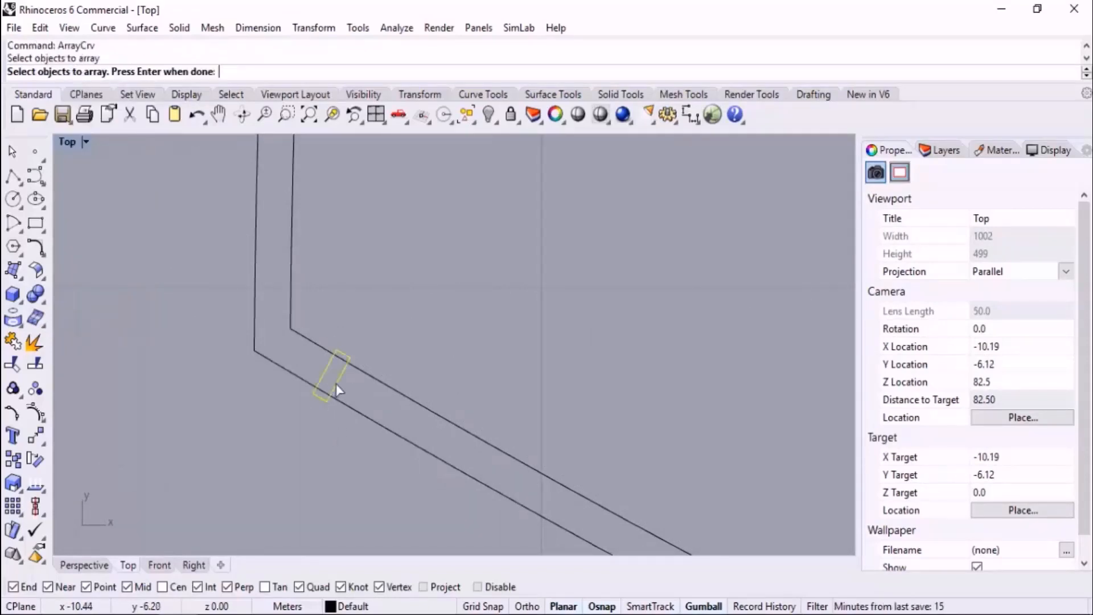
{"action": "key", "text": "Return"}
{"action": "scroll", "coordinate": [261, 408], "scroll_direction": "down", "scroll_amount": 6}
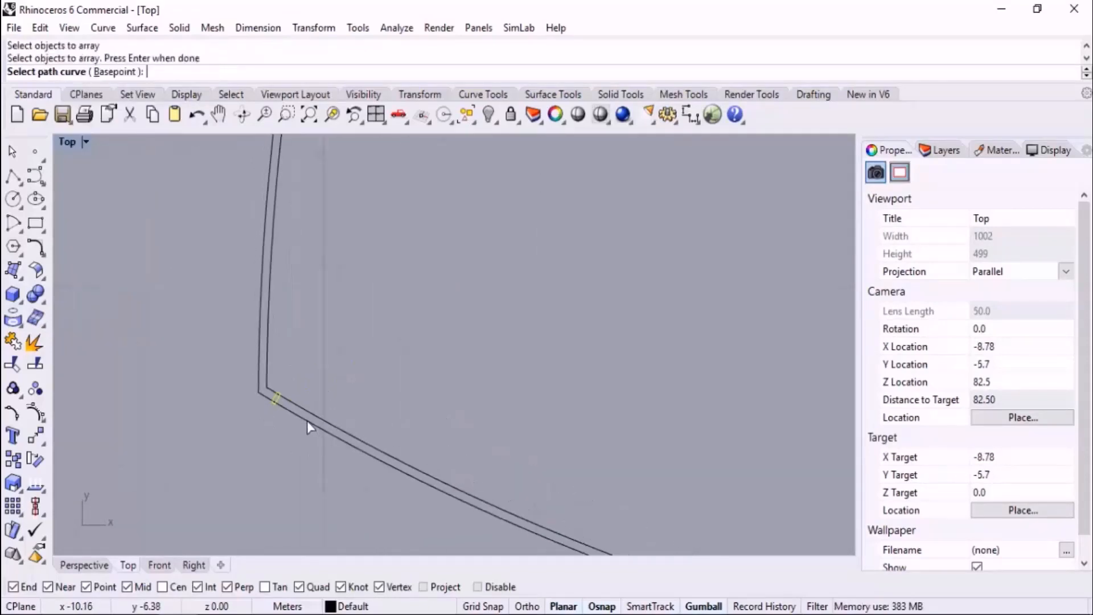
{"action": "left_click", "coordinate": [307, 422]}
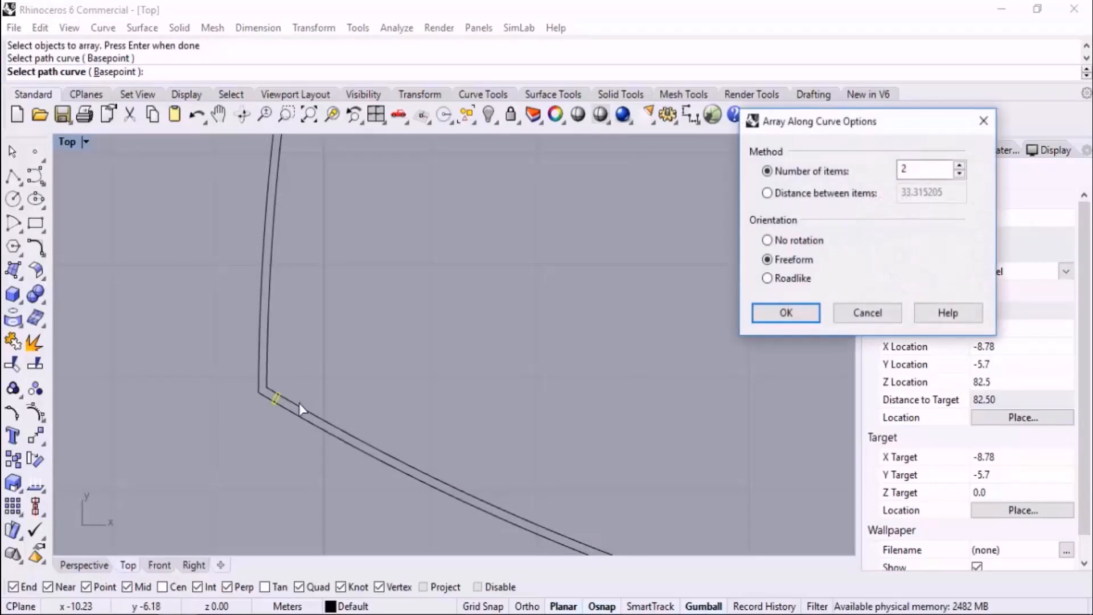
{"action": "double_click", "coordinate": [933, 166]}
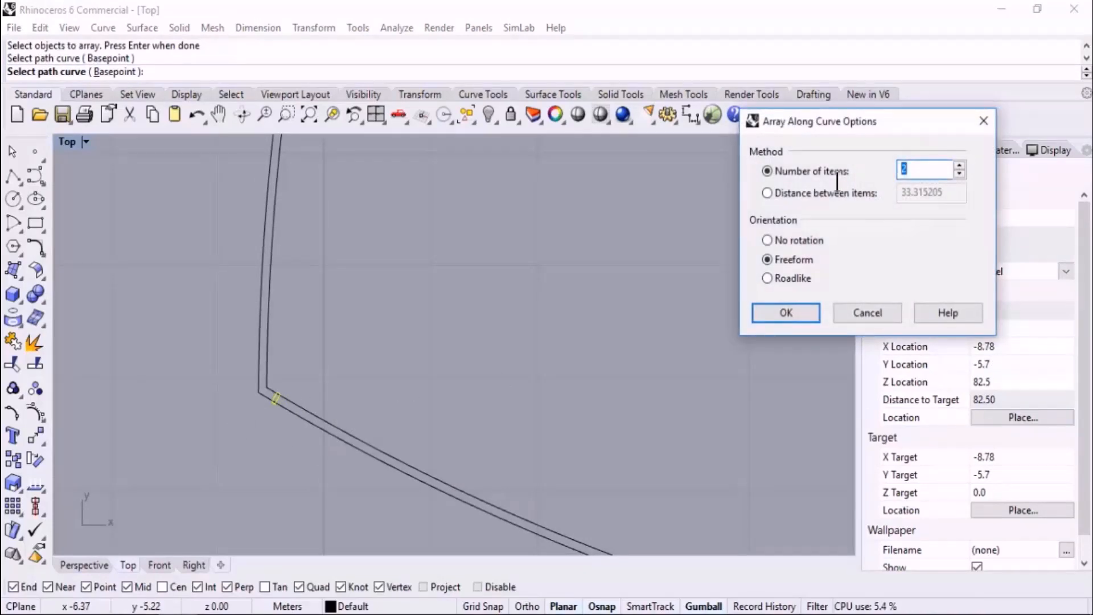
{"action": "type", "text": "100"}
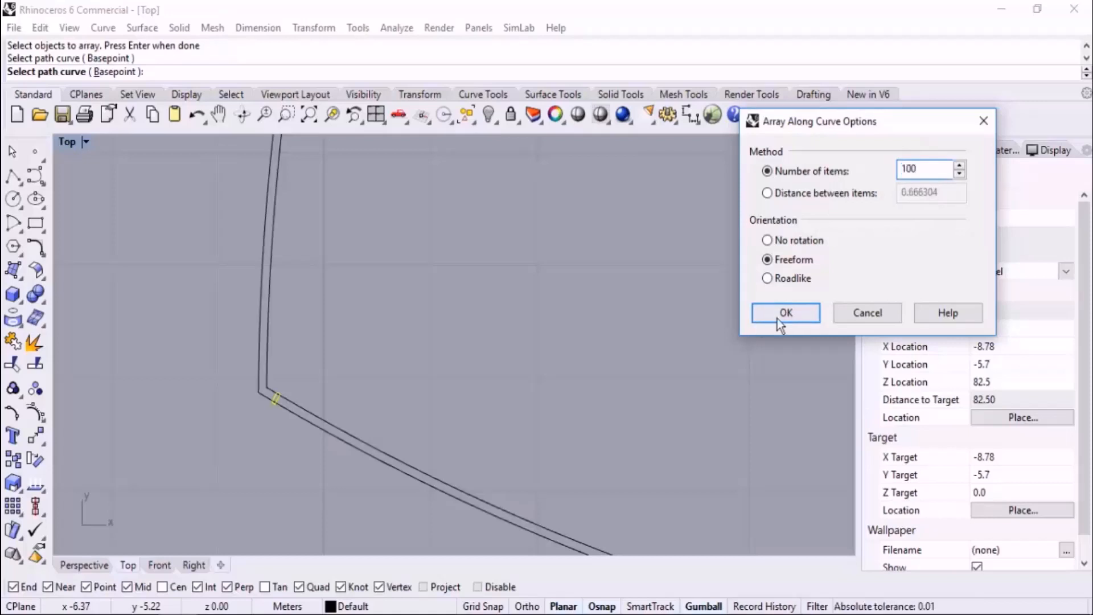
{"action": "left_click", "coordinate": [785, 313]}
{"action": "scroll", "coordinate": [292, 447], "scroll_direction": "down", "scroll_amount": 8}
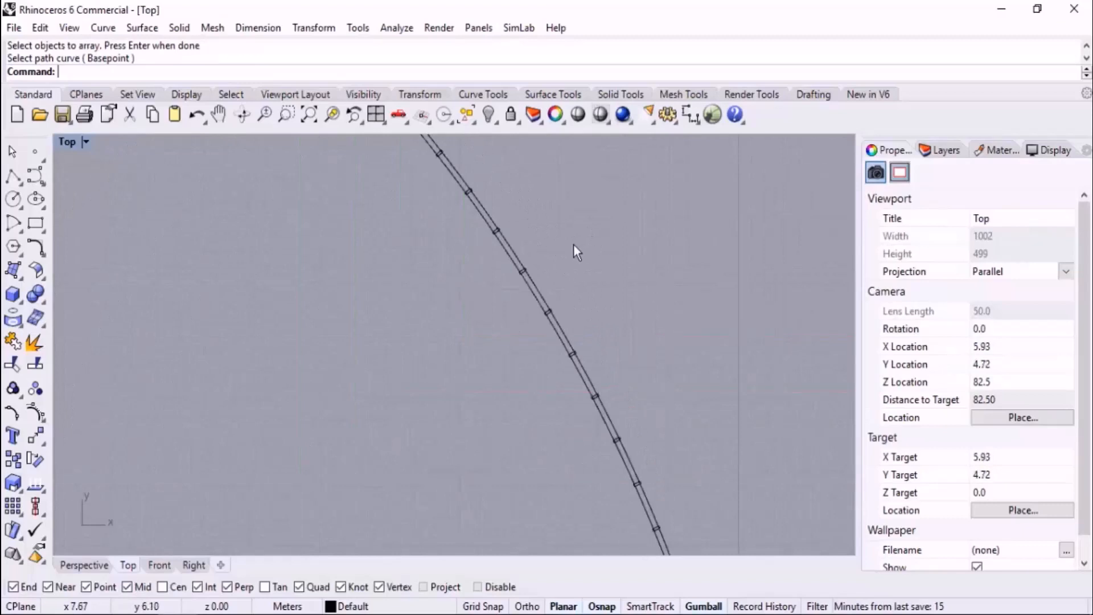
- Select all the arrayed mullion rectangles together with the original rectangle near the lower-left corner and group them
{"action": "scroll", "coordinate": [546, 235], "scroll_direction": "down", "scroll_amount": 6}
{"action": "right_click_drag", "start_coordinate": [545, 235], "coordinate": [524, 298]}
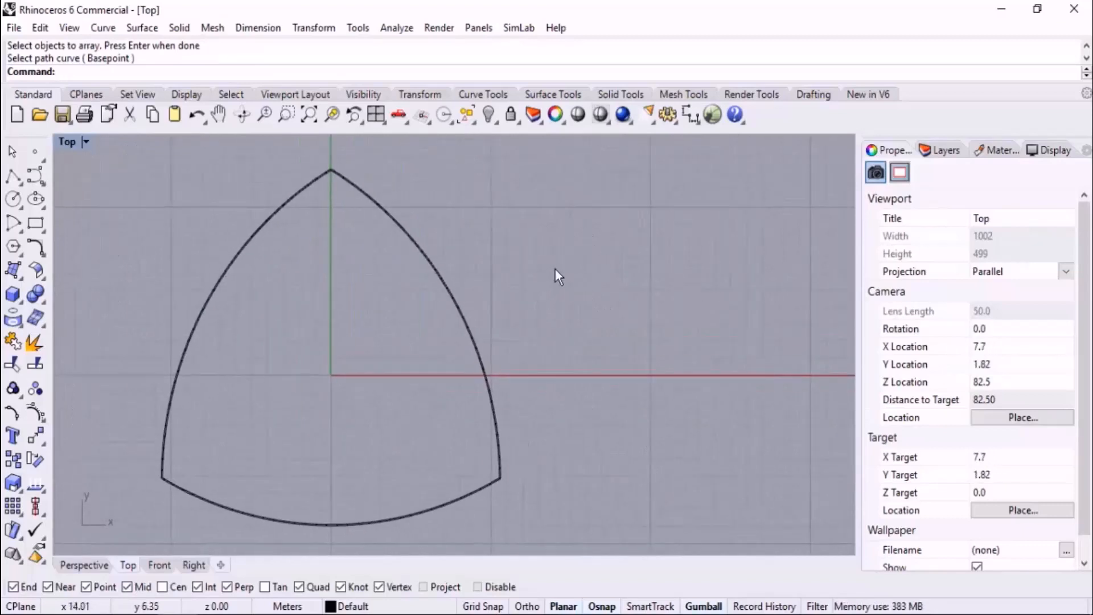
{"action": "middle_click", "coordinate": [554, 268]}
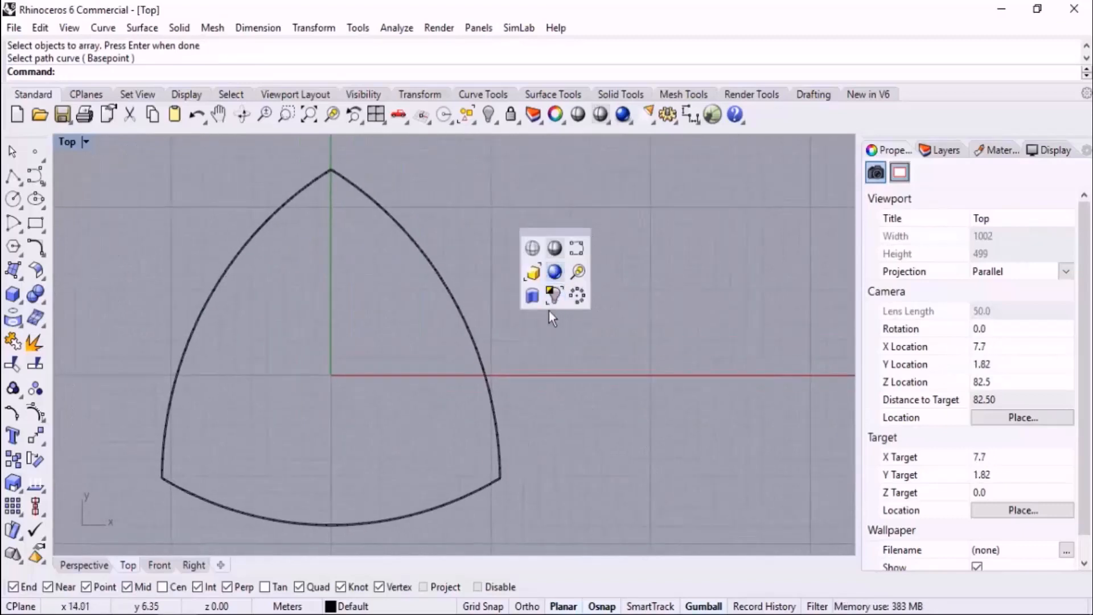
{"action": "middle_click", "coordinate": [600, 259]}
{"action": "left_click", "coordinate": [578, 262]}
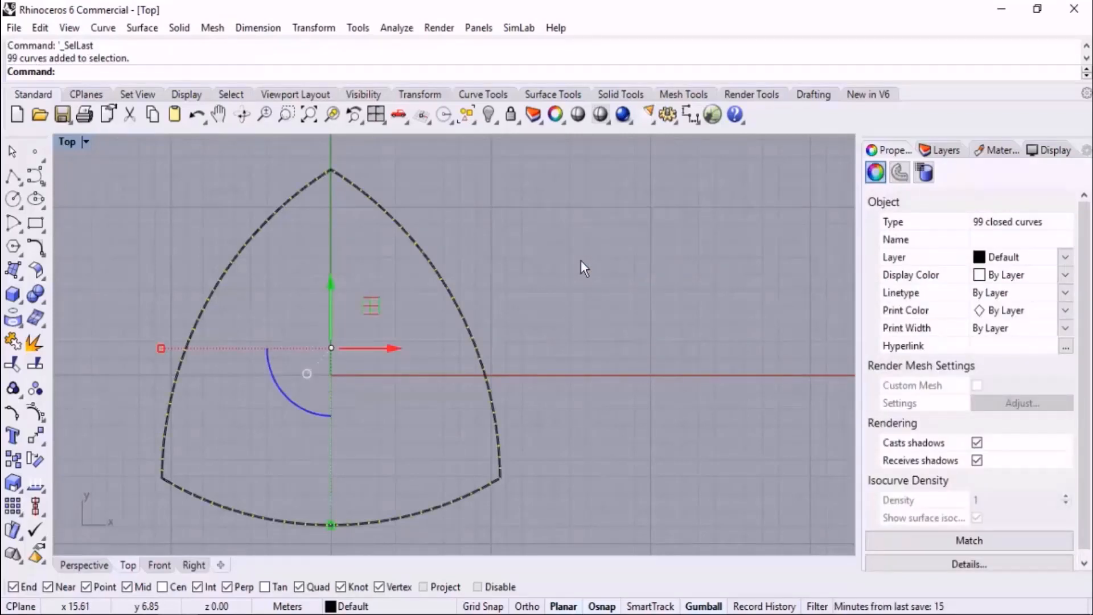
{"action": "scroll", "coordinate": [310, 432], "scroll_direction": "up", "scroll_amount": 6}
{"action": "scroll", "coordinate": [258, 416], "scroll_direction": "up", "scroll_amount": 10}
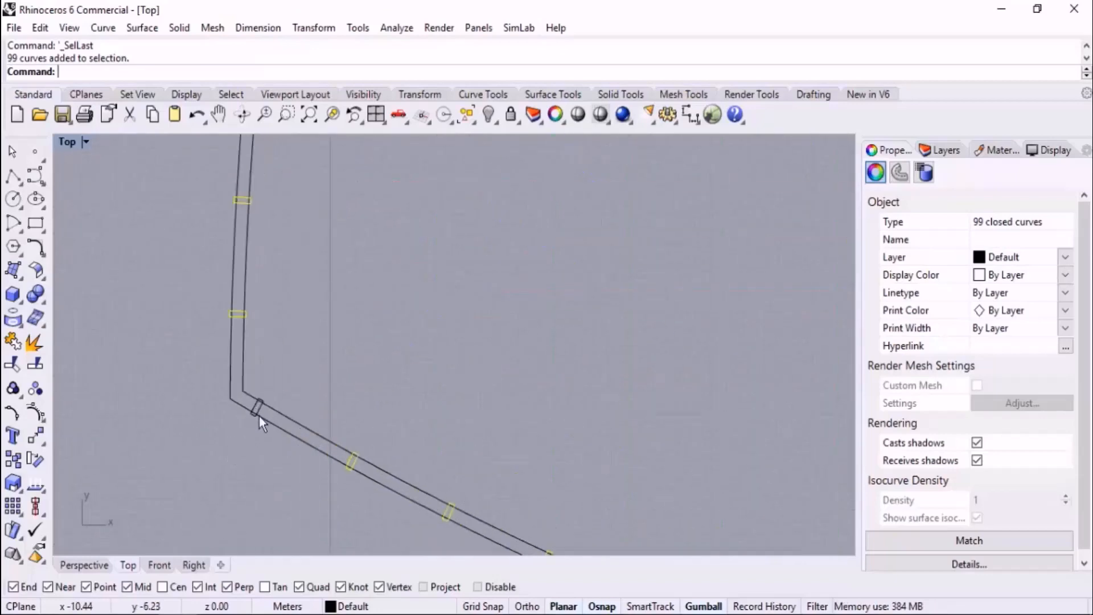
{"action": "left_click_drag", "start_coordinate": [239, 453], "coordinate": [297, 377], "text": "shift"}
{"action": "scroll", "coordinate": [286, 419], "scroll_direction": "down", "scroll_amount": 10}
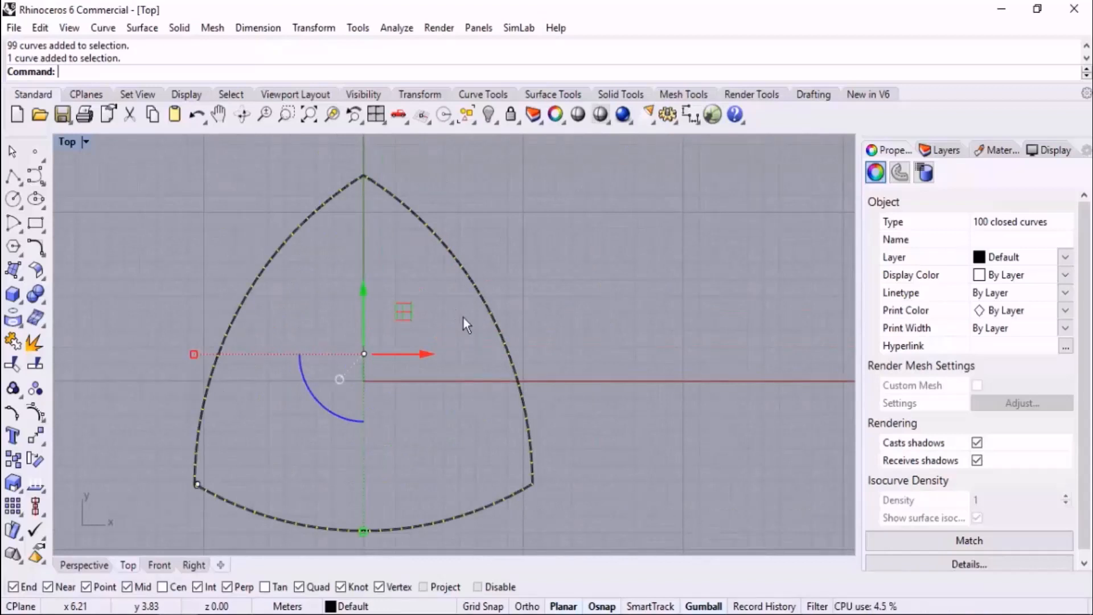
{"action": "left_click", "coordinate": [13, 388]}
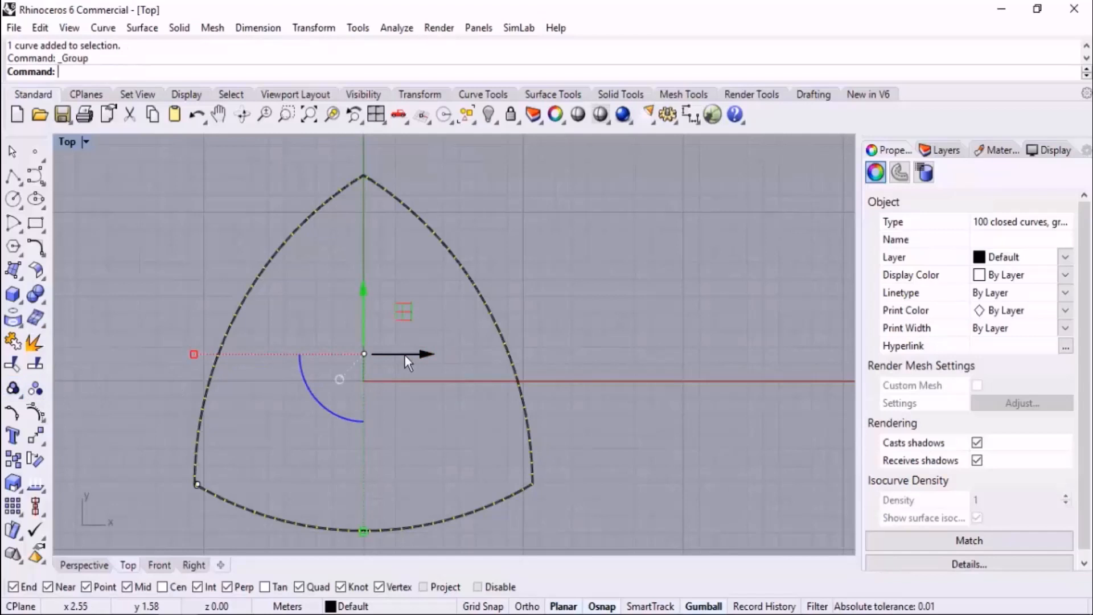
{"action": "left_click", "coordinate": [630, 320]}
{"action": "right_click_drag", "start_coordinate": [600, 385], "coordinate": [594, 350]}
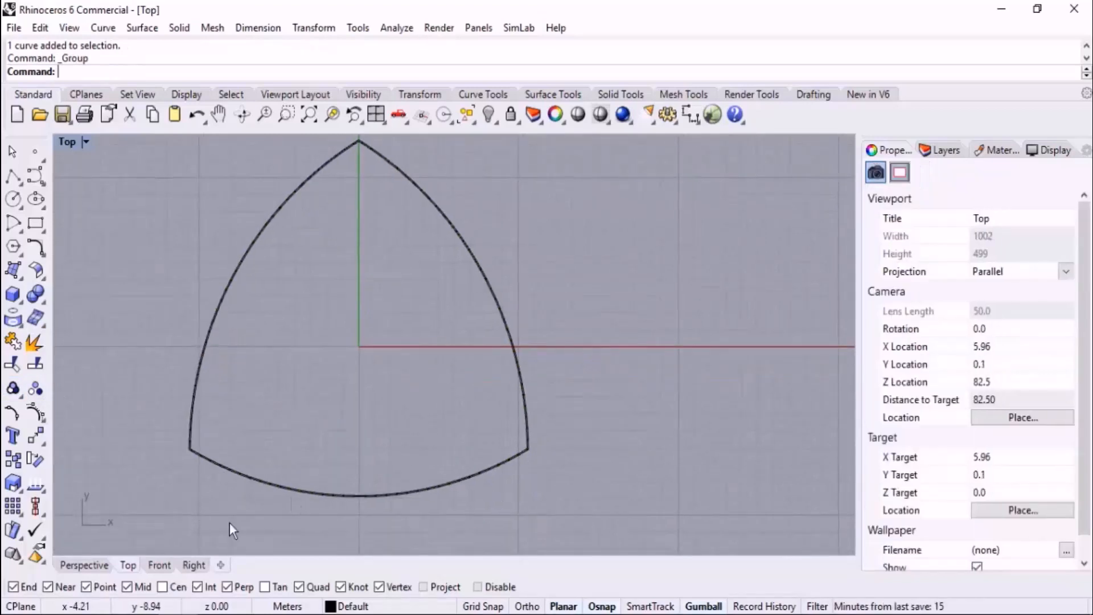
- Show all hidden objects in the Perspective view to bring back the domed shell
{"action": "left_click", "coordinate": [84, 564]}
{"action": "right_click_drag", "start_coordinate": [471, 398], "coordinate": [597, 326]}
{"action": "key", "text": "ctrl+alt+h"}
{"action": "scroll", "coordinate": [597, 326], "scroll_direction": "up", "scroll_amount": 2}
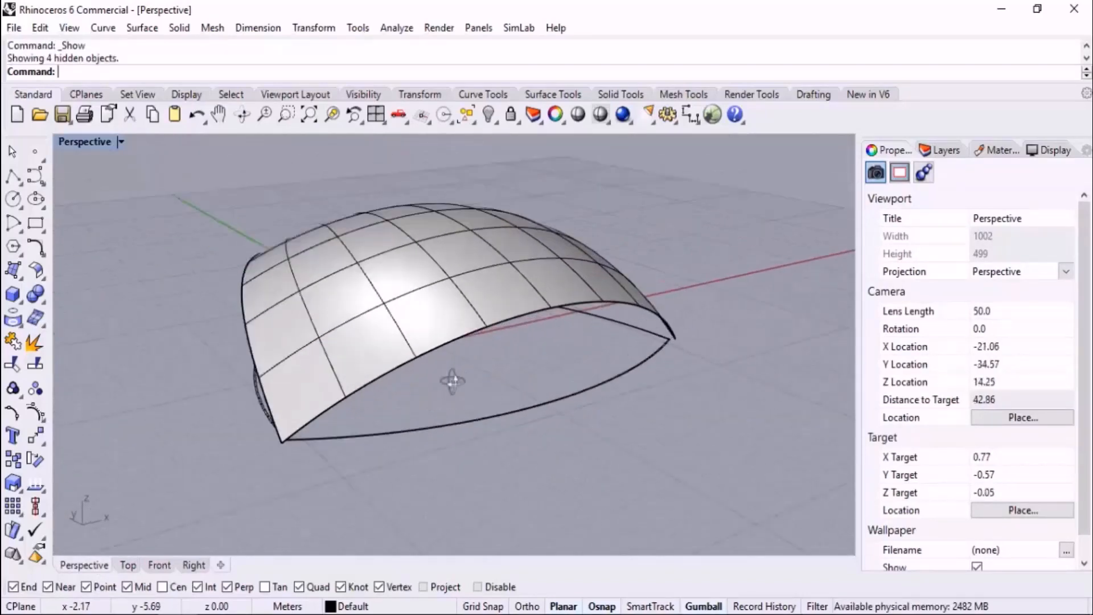
- Extrude the two closed plan outlines as a solid wall up to the shell, using the ToBoundary option with the shell as boundary surface
{"action": "right_click_drag", "start_coordinate": [453, 381], "coordinate": [401, 350]}
{"action": "scroll", "coordinate": [379, 351], "scroll_direction": "up", "scroll_amount": 6}
{"action": "right_click_drag", "start_coordinate": [291, 365], "coordinate": [358, 401]}
{"action": "scroll", "coordinate": [461, 497], "scroll_direction": "up", "scroll_amount": 6}
{"action": "left_click_drag", "start_coordinate": [514, 493], "coordinate": [490, 439]}
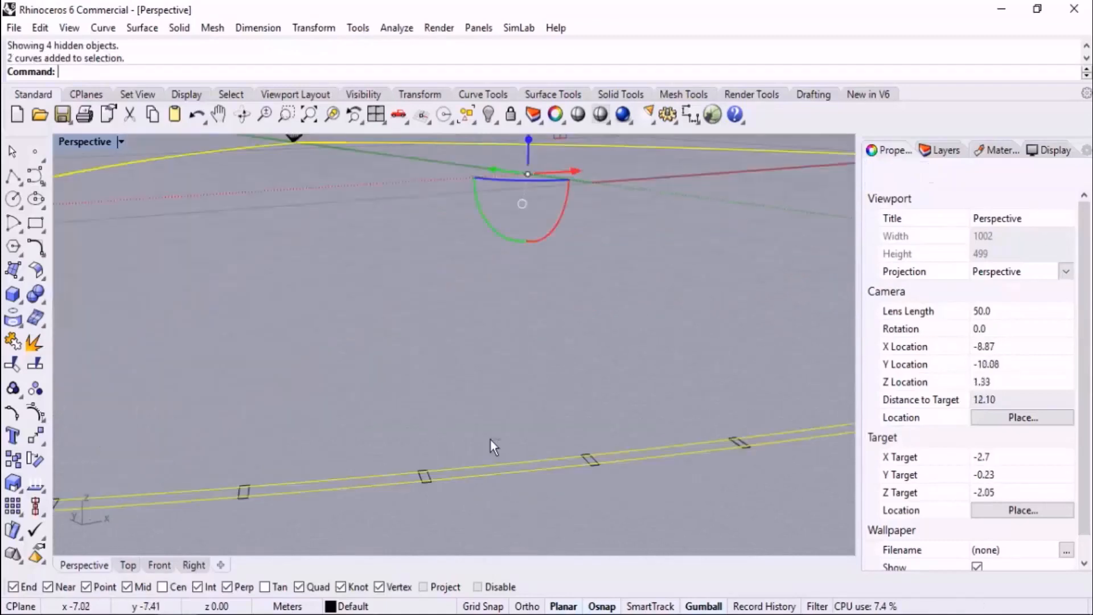
{"action": "middle_click", "coordinate": [470, 391]}
{"action": "left_click", "coordinate": [449, 415]}
{"action": "scroll", "coordinate": [426, 457], "scroll_direction": "down", "scroll_amount": 14}
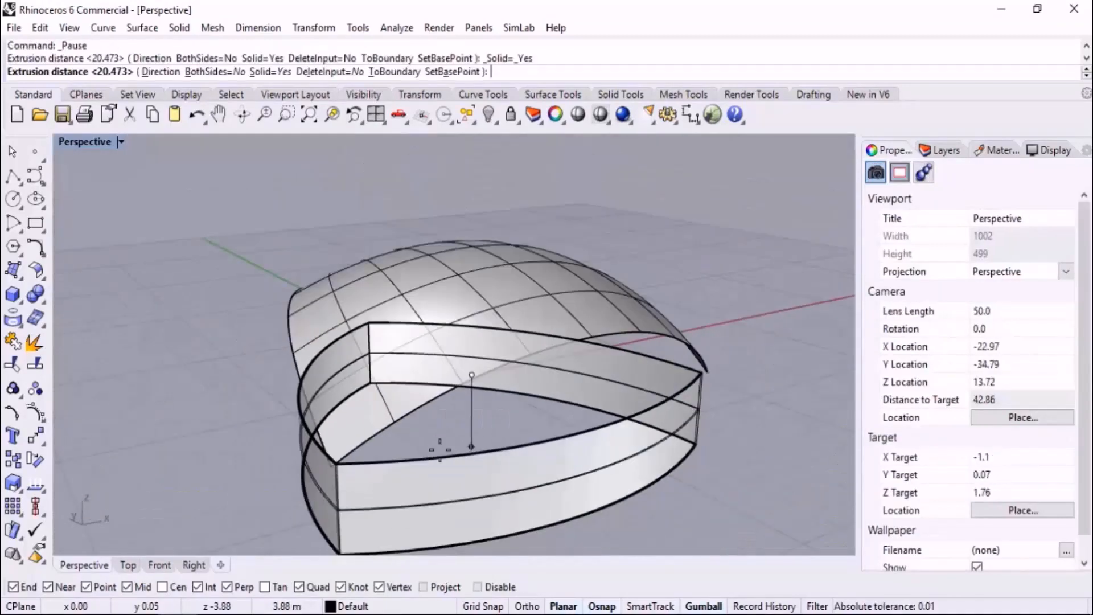
{"action": "right_click_drag", "start_coordinate": [517, 446], "coordinate": [471, 412]}
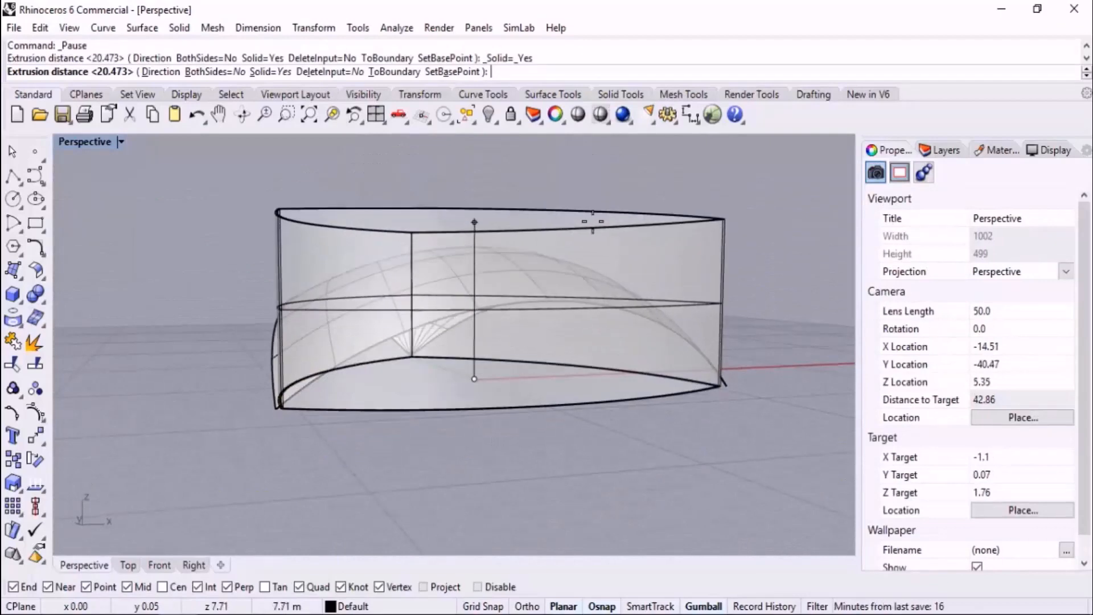
{"action": "left_click", "coordinate": [393, 71]}
{"action": "left_click", "coordinate": [435, 291]}
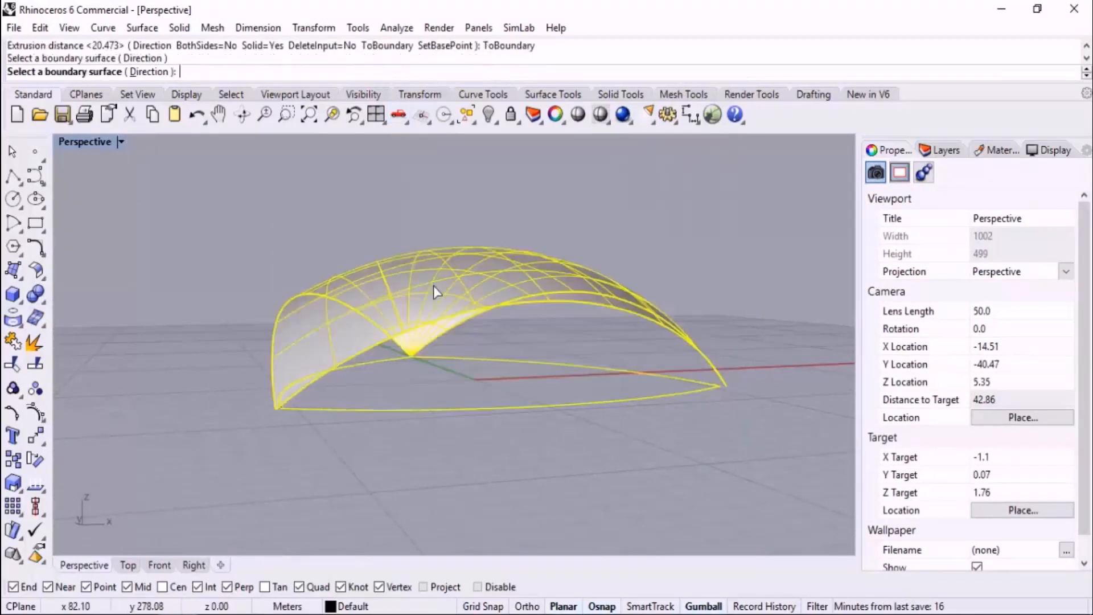
{"action": "key", "text": "Escape"}
- Extrude the grouped mullion rectangles up to the domed shell surface with ExtrudeCrv's ToBoundary option
{"action": "right_click_drag", "start_coordinate": [568, 456], "coordinate": [556, 490]}
{"action": "scroll", "coordinate": [478, 456], "scroll_direction": "up", "scroll_amount": 4}
{"action": "scroll", "coordinate": [508, 405], "scroll_direction": "up", "scroll_amount": 4}
{"action": "scroll", "coordinate": [508, 406], "scroll_direction": "down", "scroll_amount": 8}
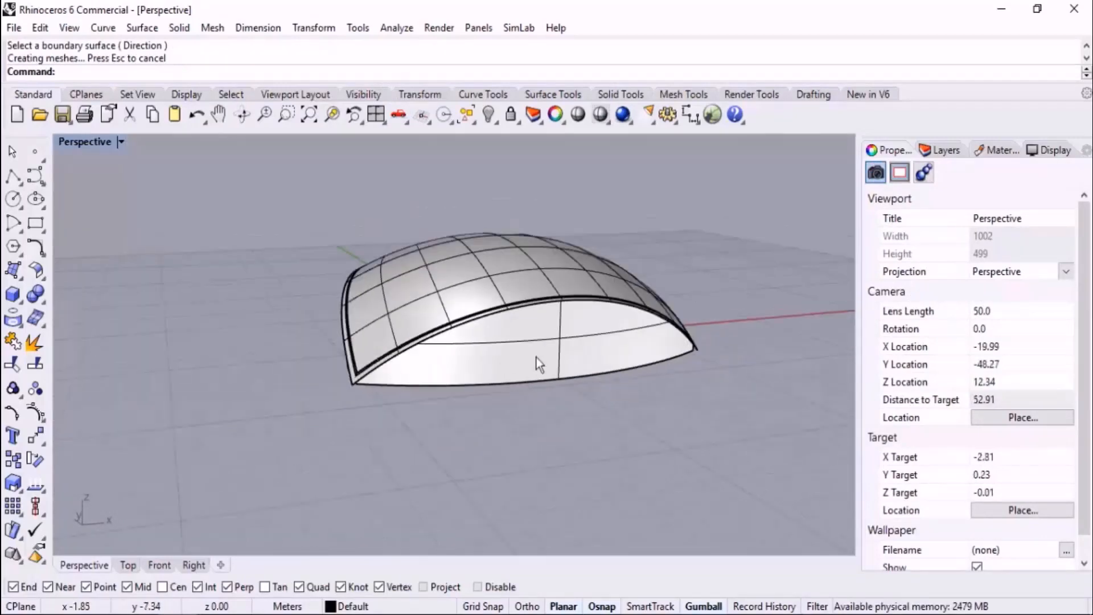
{"action": "right_click_drag", "start_coordinate": [537, 361], "coordinate": [551, 454]}
{"action": "scroll", "coordinate": [479, 435], "scroll_direction": "up", "scroll_amount": 10}
{"action": "scroll", "coordinate": [495, 426], "scroll_direction": "up", "scroll_amount": 5}
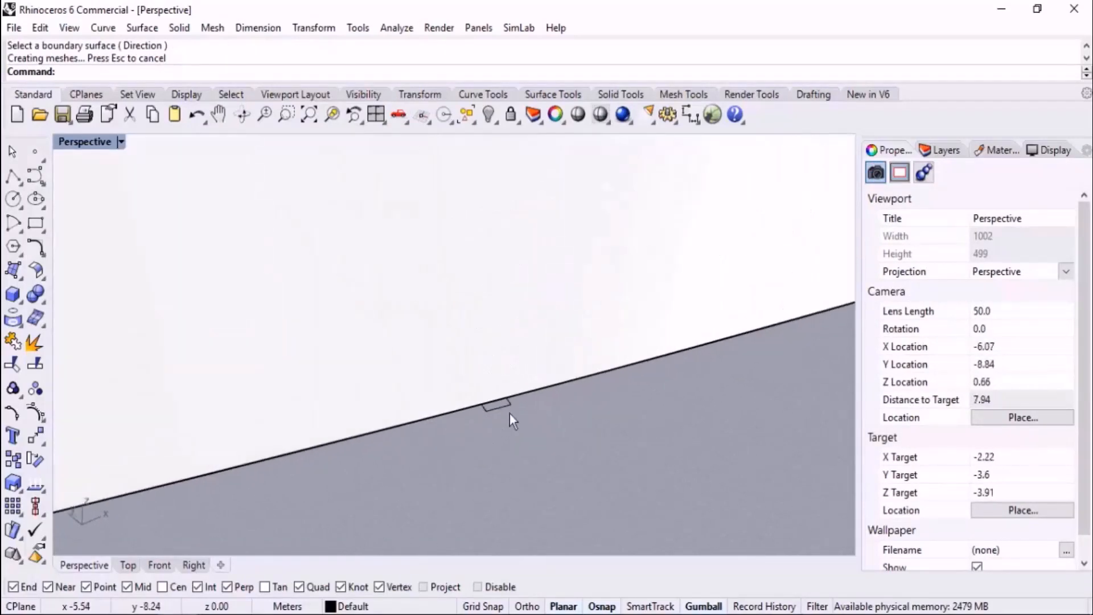
{"action": "left_click", "coordinate": [506, 410]}
{"action": "scroll", "coordinate": [490, 443], "scroll_direction": "down", "scroll_amount": 12}
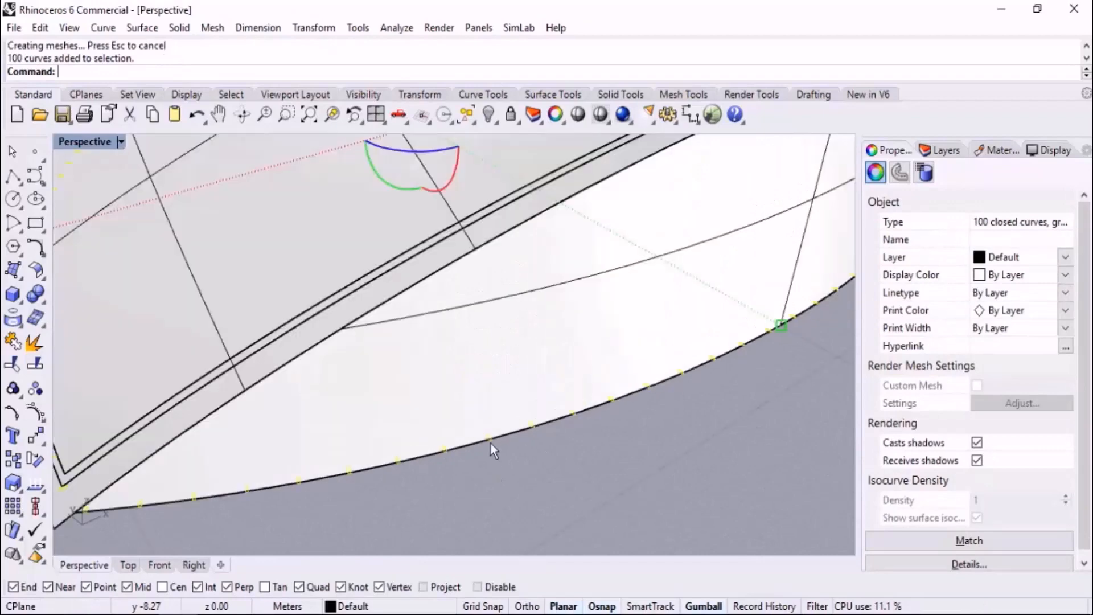
{"action": "right_click_drag", "start_coordinate": [504, 446], "coordinate": [320, 456]}
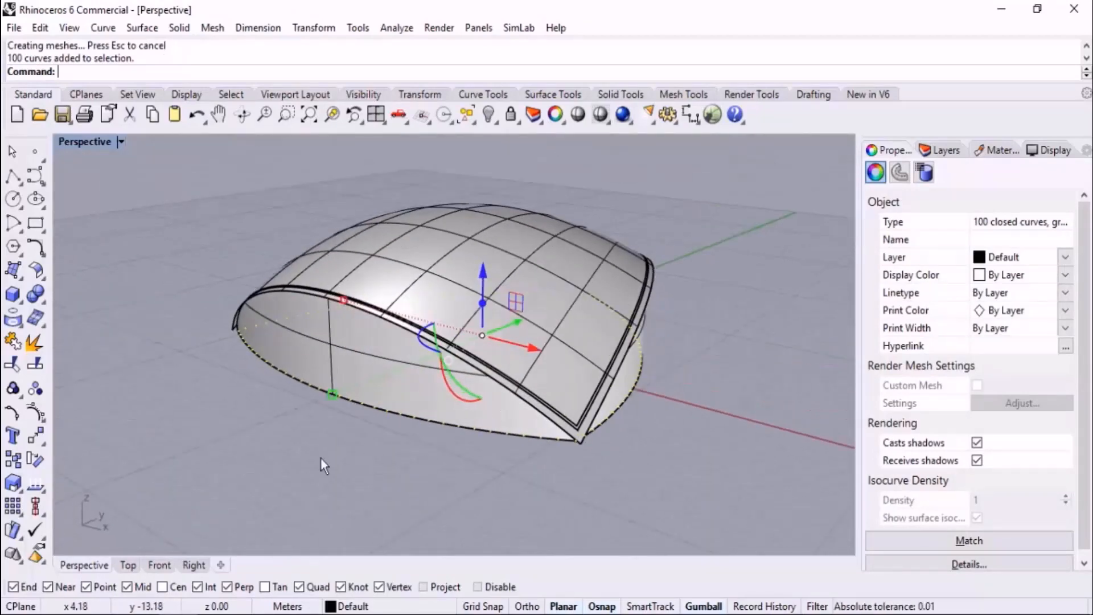
{"action": "middle_click", "coordinate": [320, 456]}
{"action": "left_click", "coordinate": [297, 485]}
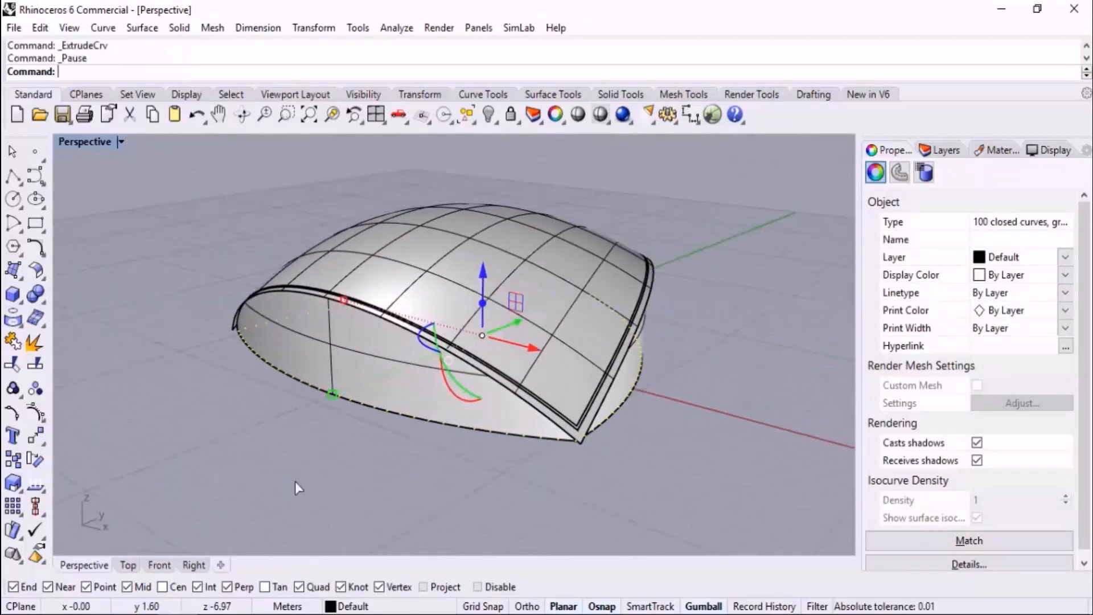
{"action": "left_click", "coordinate": [385, 71]}
{"action": "left_click", "coordinate": [446, 268]}
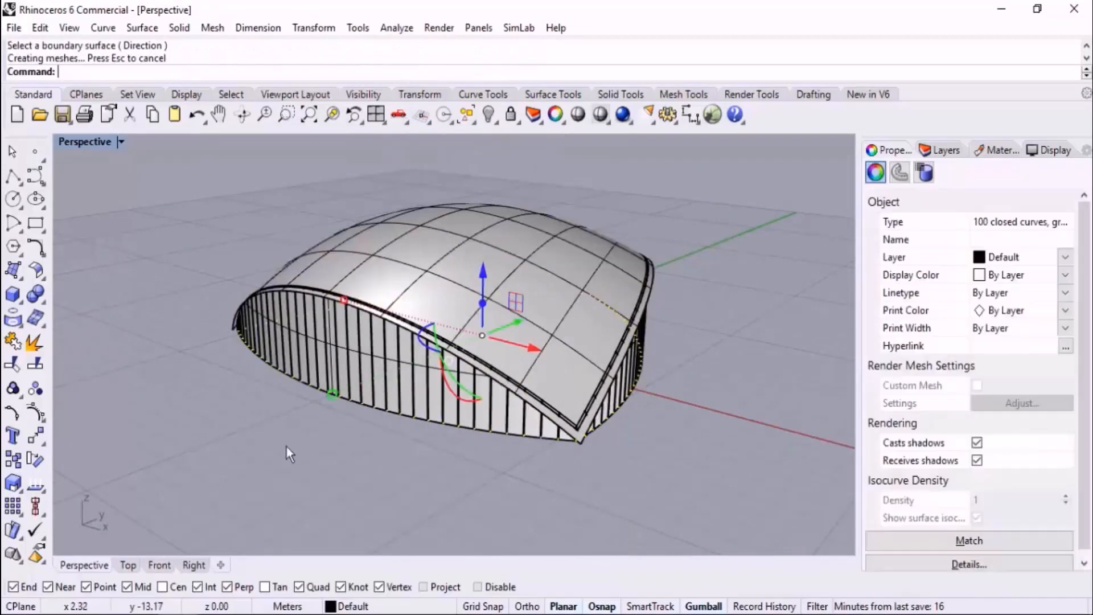
- Give the solid glazing wall a new Custom material with transparency set to about 47%
{"action": "right_click_drag", "start_coordinate": [285, 447], "coordinate": [521, 421]}
{"action": "scroll", "coordinate": [521, 421], "scroll_direction": "up", "scroll_amount": 10}
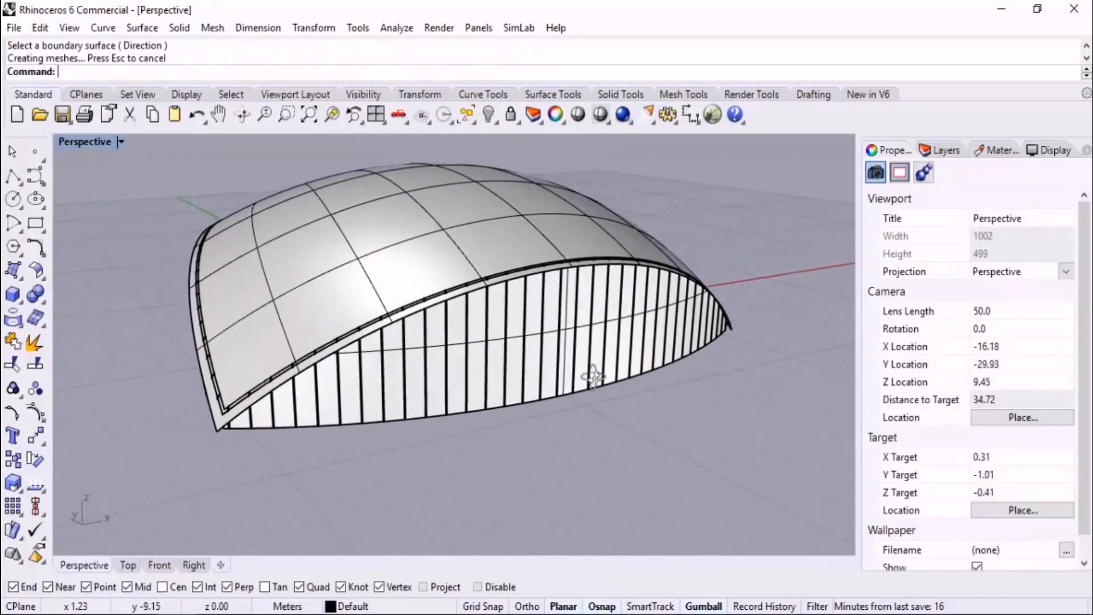
{"action": "left_click", "coordinate": [482, 375]}
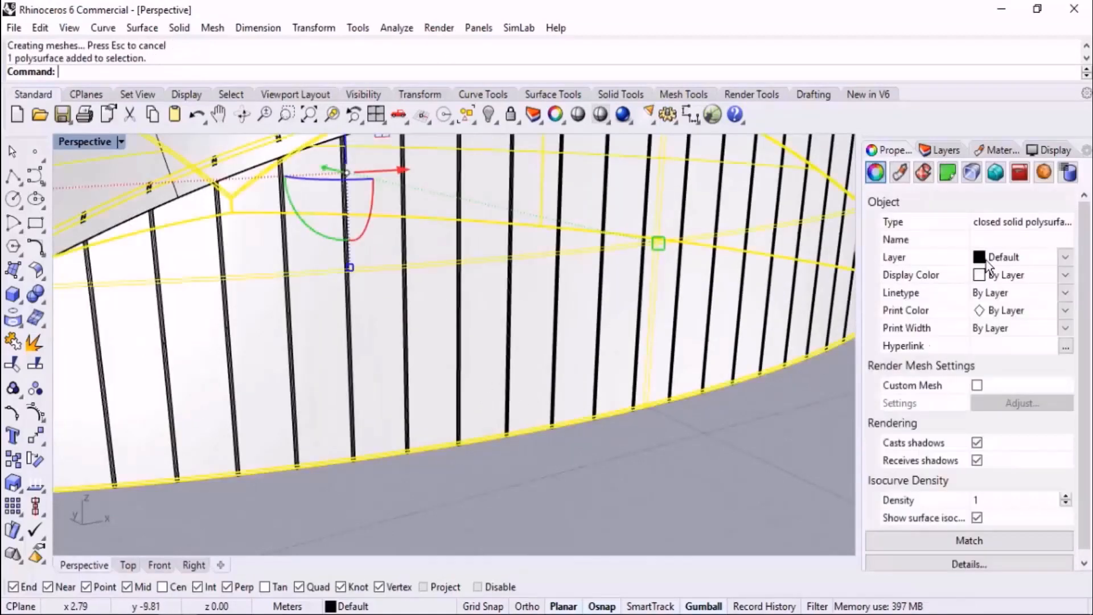
{"action": "left_click", "coordinate": [900, 172]}
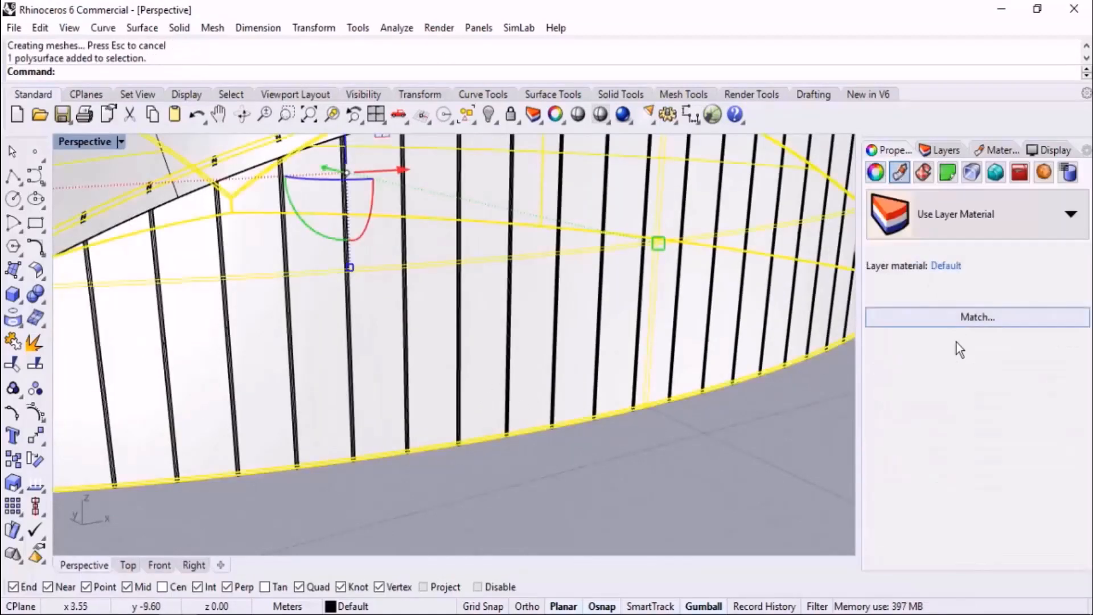
{"action": "left_click", "coordinate": [979, 211]}
{"action": "left_click", "coordinate": [954, 373]}
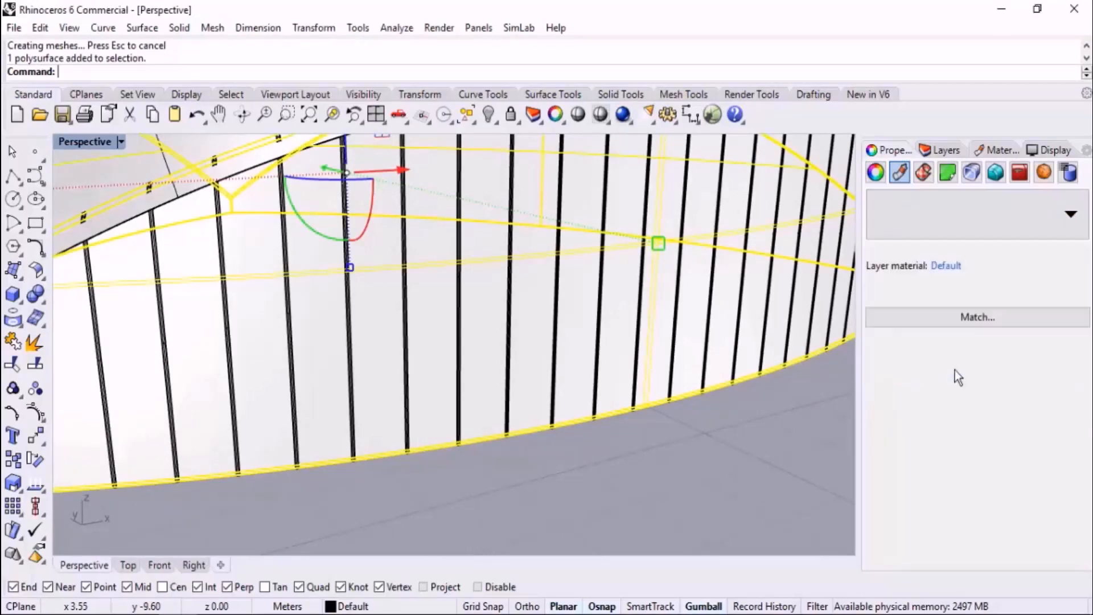
{"action": "left_click", "coordinate": [989, 342]}
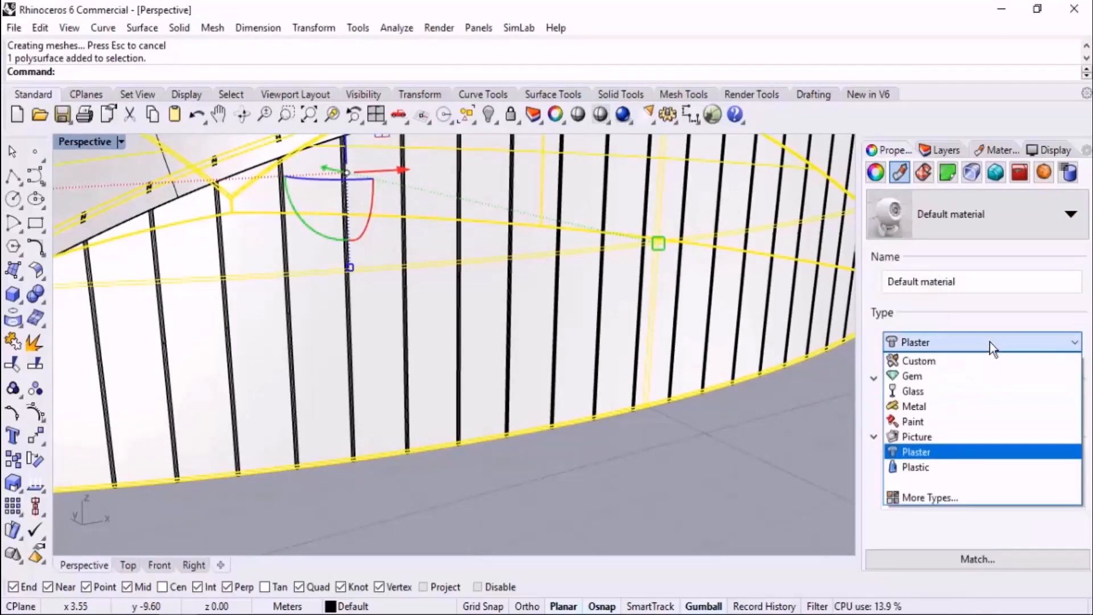
{"action": "left_click", "coordinate": [965, 359]}
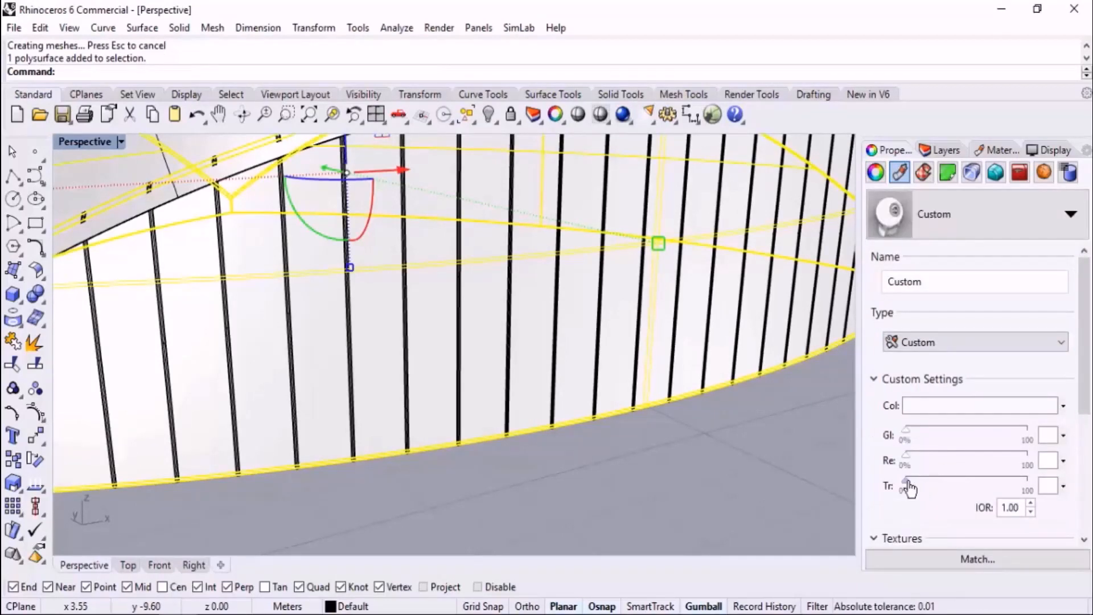
{"action": "left_click_drag", "start_coordinate": [906, 483], "coordinate": [963, 486]}
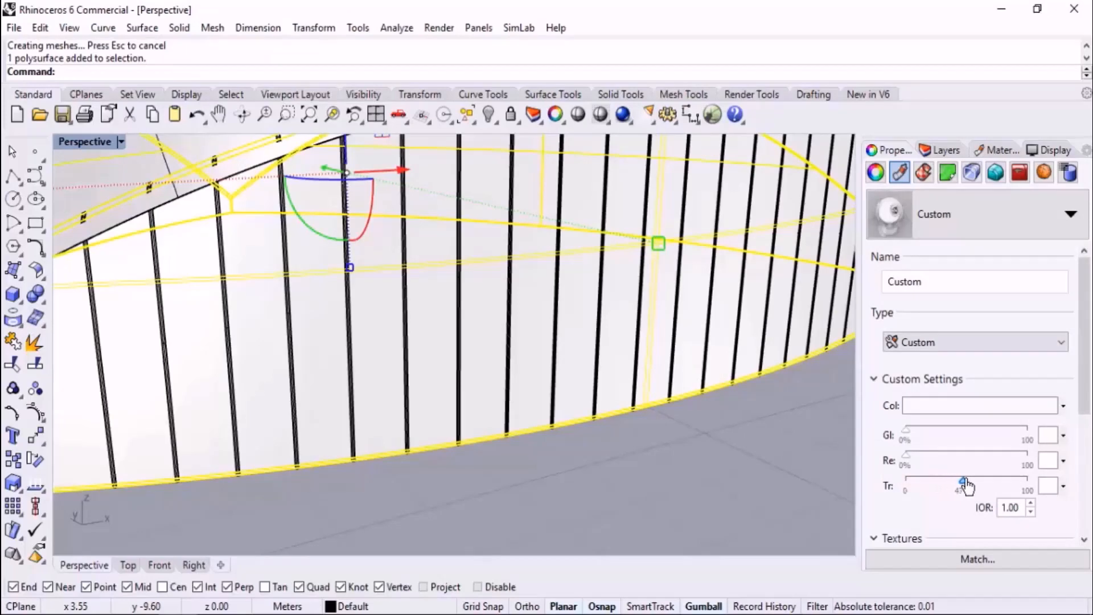
{"action": "left_click", "coordinate": [782, 478]}
- Undo the latest operations and redo the ExtrudeCrv extrusion of the mullions
{"action": "scroll", "coordinate": [769, 449], "scroll_direction": "down", "scroll_amount": 6}
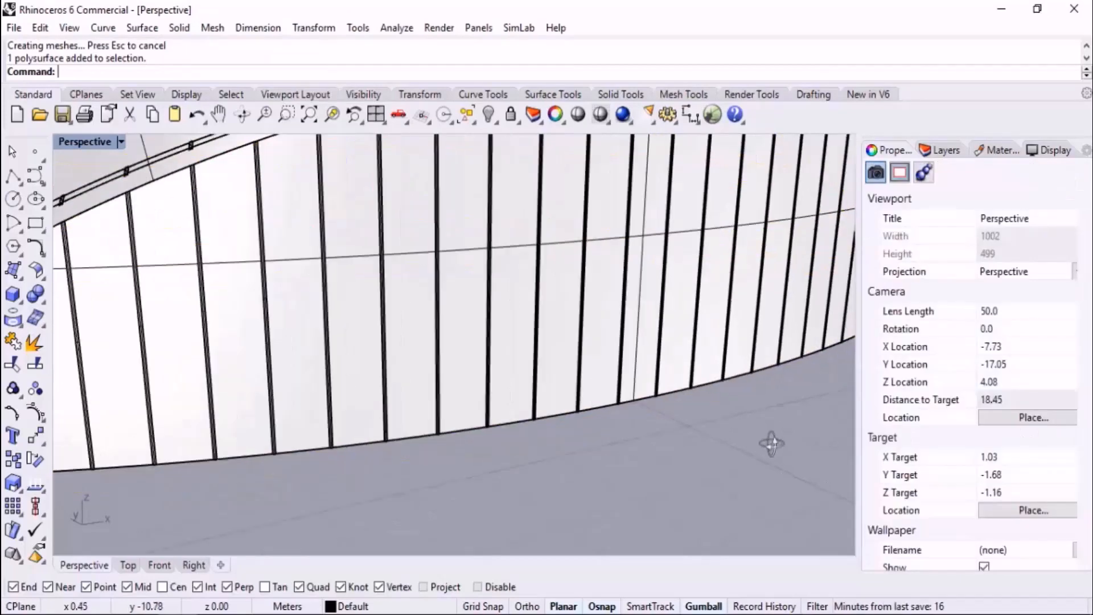
{"action": "key", "text": "ctrl+z"}
{"action": "key", "text": "ctrl+z"}
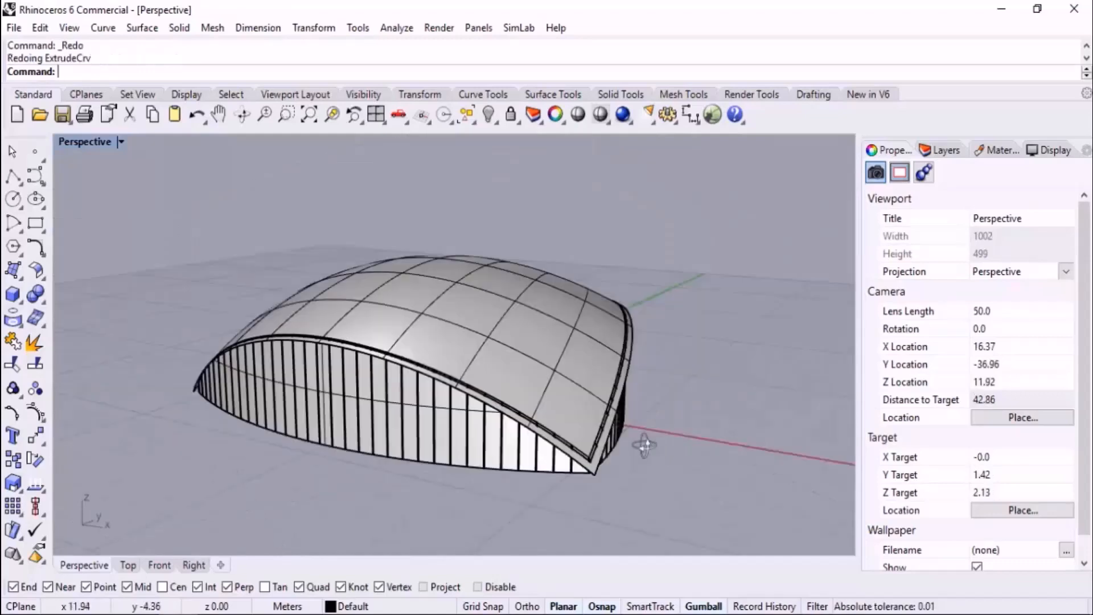
- Run OffsetSrf and choose the domed shell surface above the glazed walls as the surface to offset
{"action": "right_click_drag", "start_coordinate": [644, 446], "coordinate": [537, 376]}
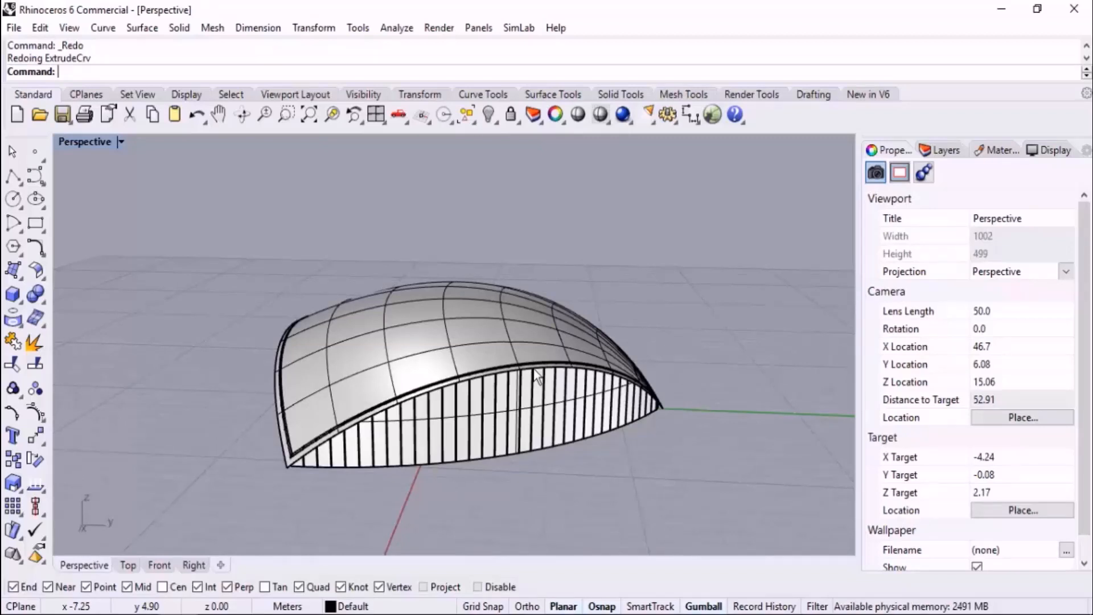
{"action": "right_click_drag", "start_coordinate": [312, 410], "coordinate": [188, 384]}
{"action": "scroll", "coordinate": [307, 381], "scroll_direction": "up", "scroll_amount": 3}
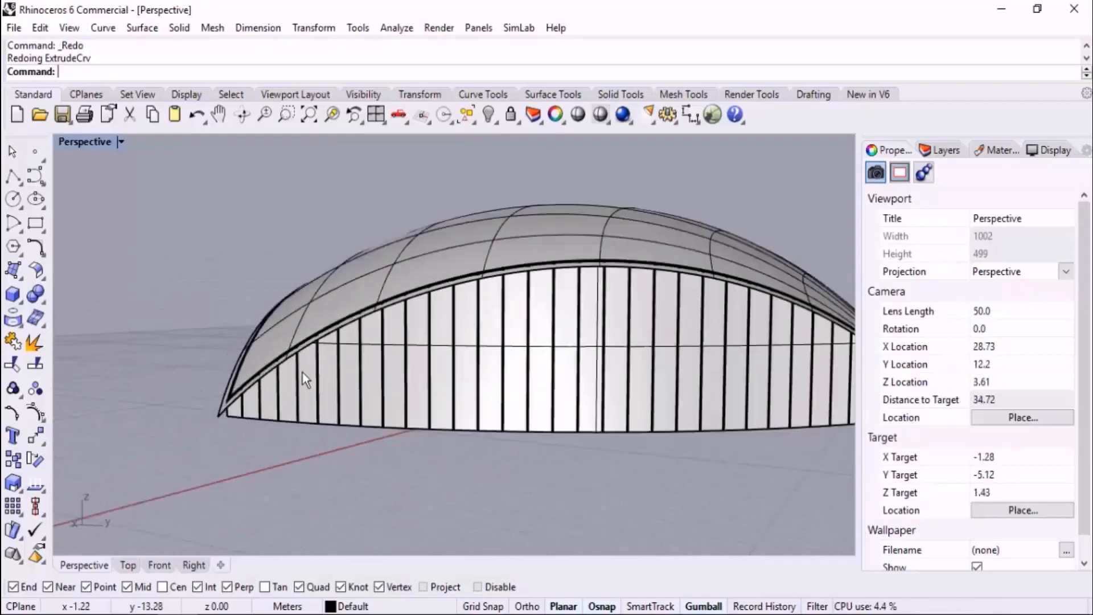
{"action": "scroll", "coordinate": [247, 371], "scroll_direction": "down", "scroll_amount": 2}
{"action": "right_click_drag", "start_coordinate": [401, 354], "coordinate": [420, 339]}
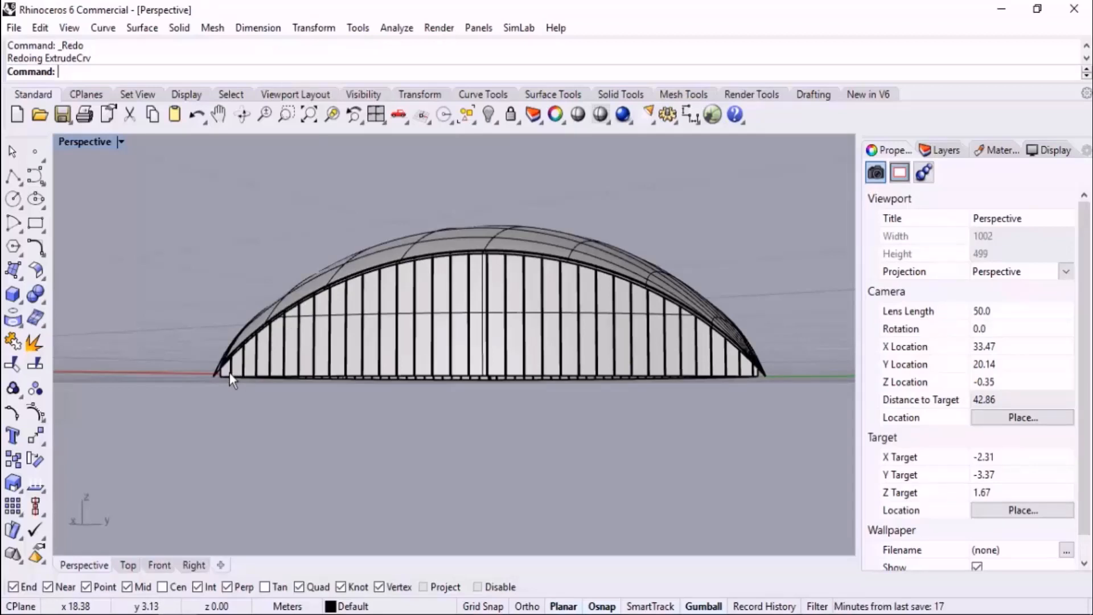
{"action": "type", "text": "OffsetSrf"}
{"action": "key", "text": "Return"}
{"action": "right_click_drag", "start_coordinate": [296, 330], "coordinate": [348, 322]}
{"action": "scroll", "coordinate": [403, 337], "scroll_direction": "up", "scroll_amount": 2}
{"action": "left_click", "coordinate": [364, 330]}
{"action": "key", "text": "Return"}
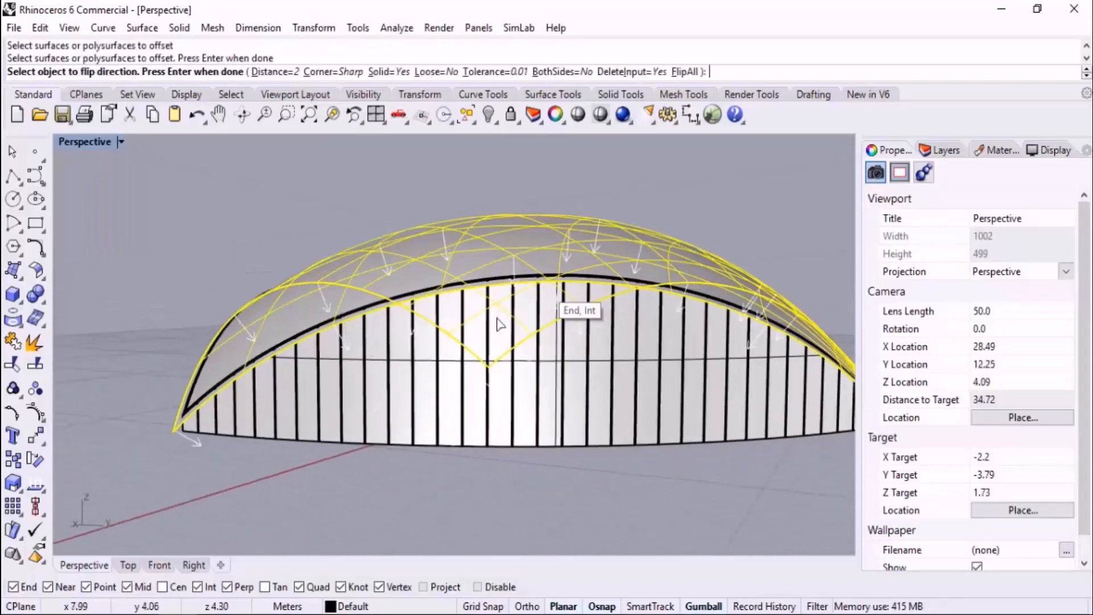
- Flip all the offset directions of the domed shell surface so that the thickness goes outward
{"action": "right_click_drag", "start_coordinate": [178, 394], "coordinate": [228, 462]}
{"action": "scroll", "coordinate": [229, 464], "scroll_direction": "up", "scroll_amount": 5}
{"action": "scroll", "coordinate": [230, 462], "scroll_direction": "up", "scroll_amount": 2}
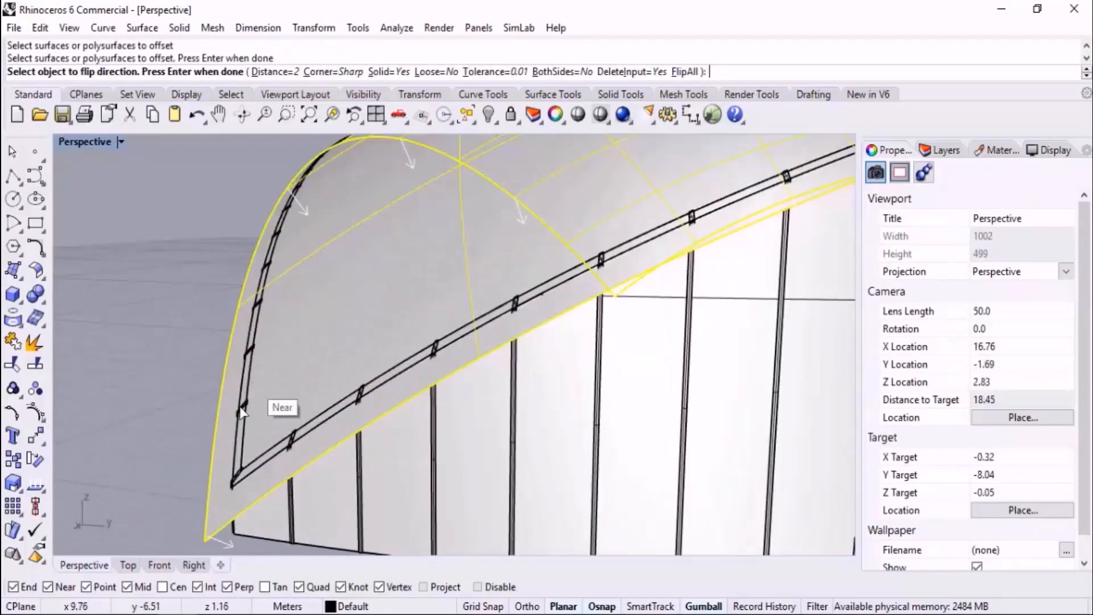
{"action": "scroll", "coordinate": [319, 420], "scroll_direction": "down", "scroll_amount": 4}
{"action": "scroll", "coordinate": [327, 420], "scroll_direction": "down", "scroll_amount": 2}
{"action": "right_click_drag", "start_coordinate": [460, 394], "coordinate": [407, 369]}
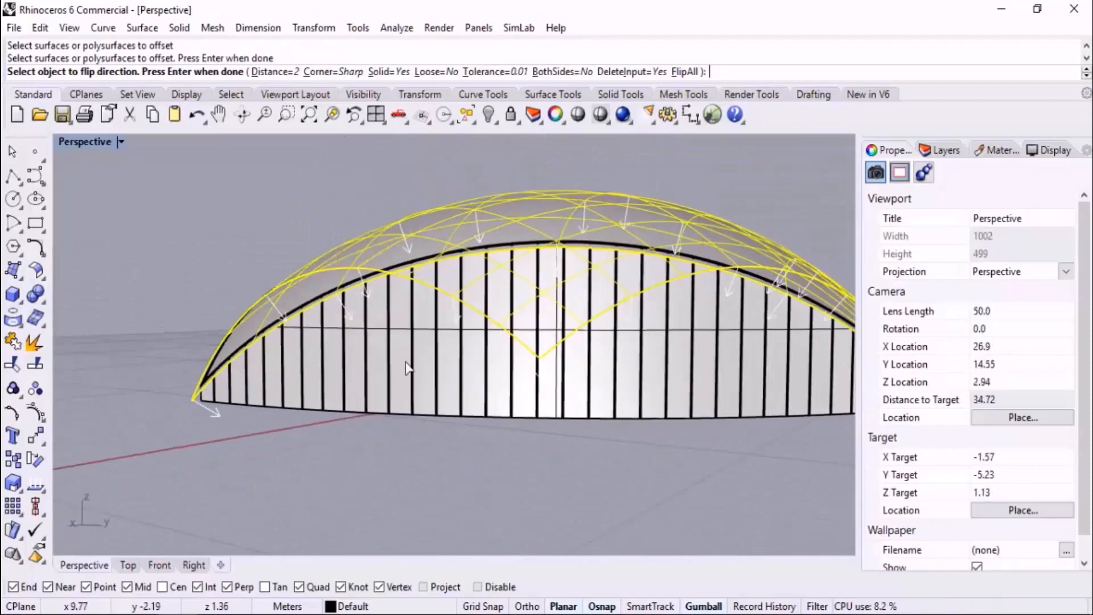
{"action": "left_click", "coordinate": [683, 74]}
{"action": "right_click_drag", "start_coordinate": [464, 287], "coordinate": [431, 307]}
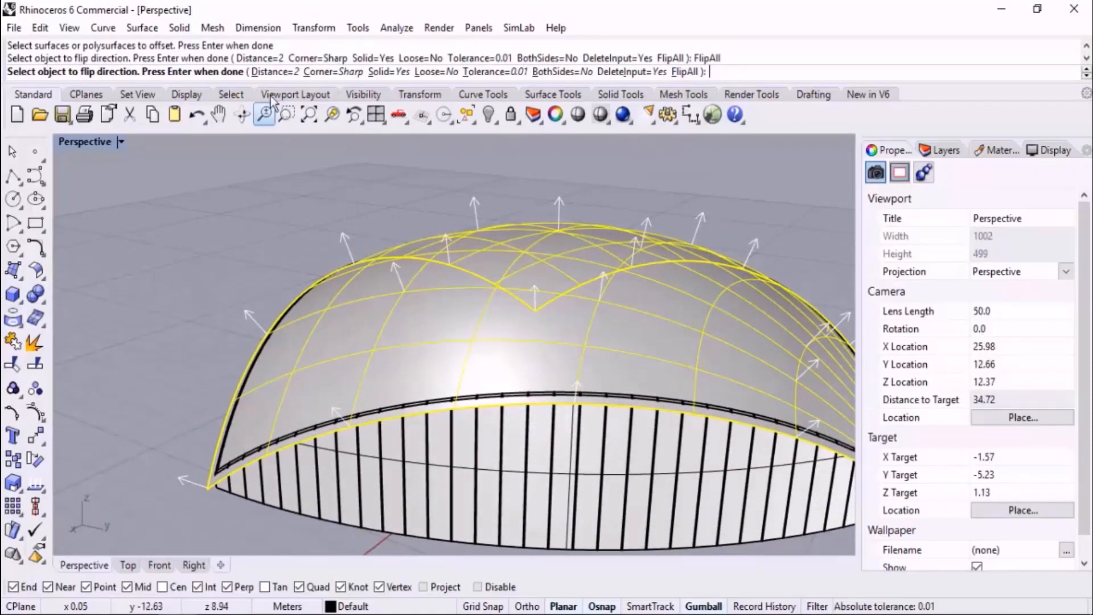
- Set the offset distance to 0.5 and complete the solid offset of the domed shell
{"action": "left_click", "coordinate": [271, 73]}
{"action": "type", "text": ".5"}
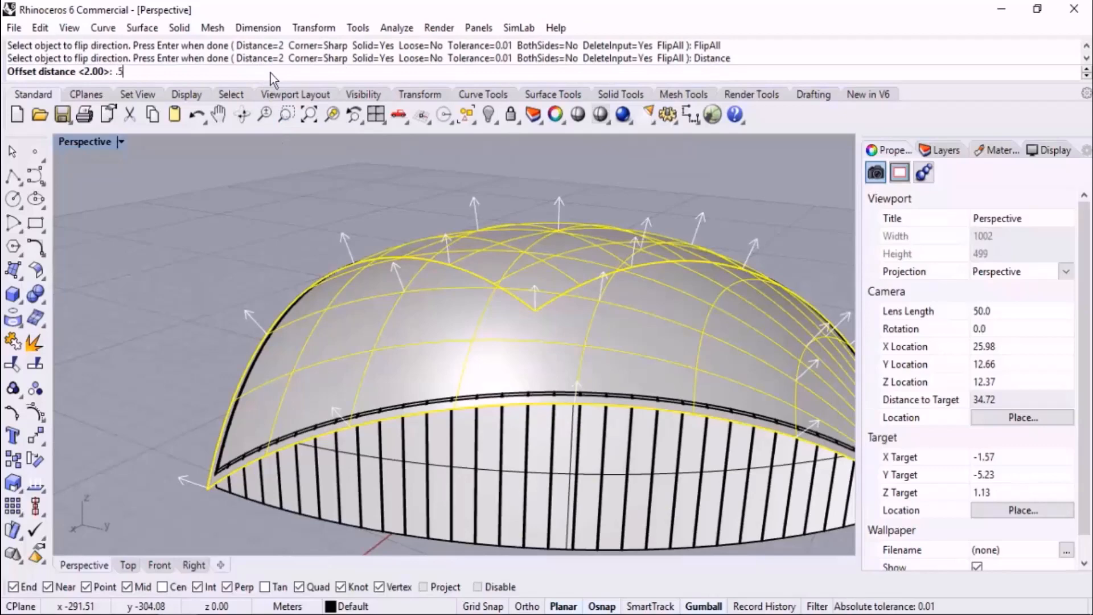
{"action": "key", "text": "Return"}
{"action": "key", "text": "Return"}
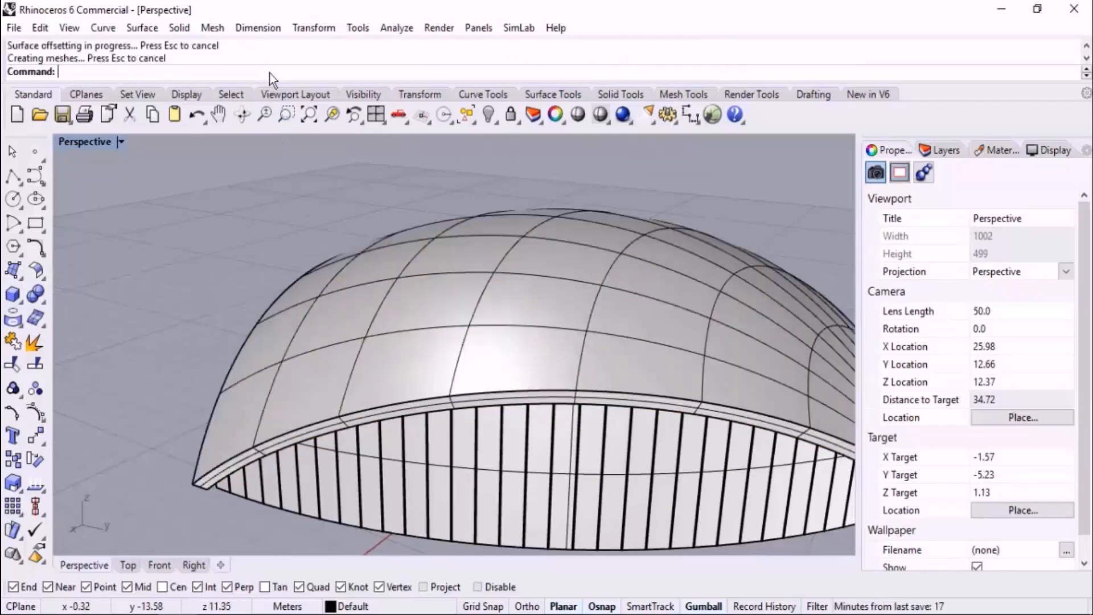
- Assign the Default material to the solid glazing wall under the roof in place of its layer material
{"action": "scroll", "coordinate": [169, 287], "scroll_direction": "down", "scroll_amount": 6}
{"action": "right_click_drag", "start_coordinate": [258, 312], "coordinate": [383, 283]}
{"action": "scroll", "coordinate": [452, 308], "scroll_direction": "up", "scroll_amount": 4}
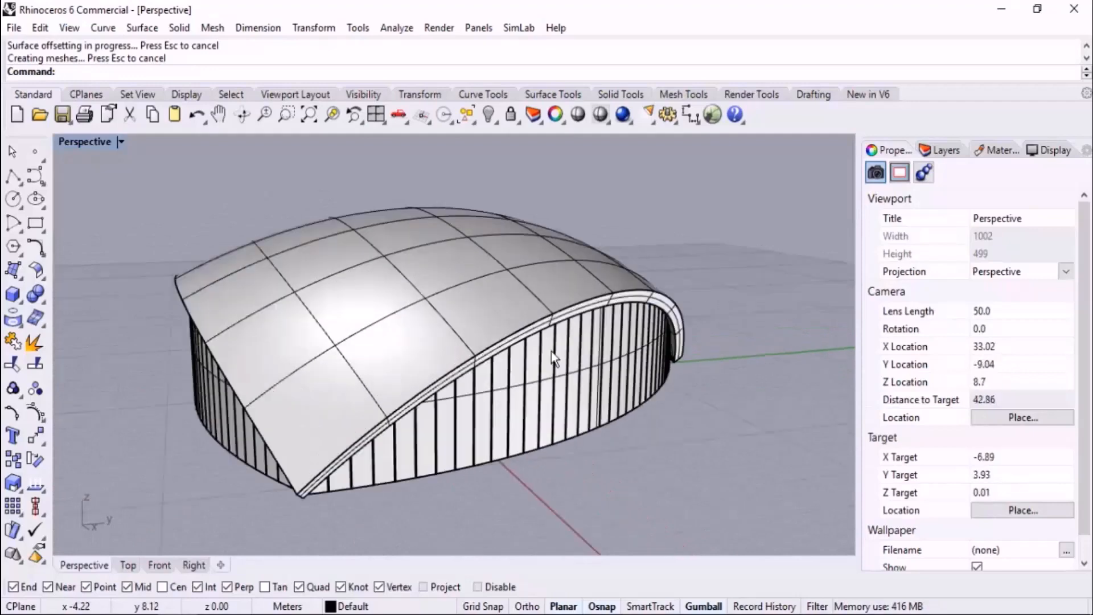
{"action": "mouse_move", "coordinate": [610, 388]}
{"action": "right_mouse_down"}
{"action": "mouse_move", "coordinate": [579, 381]}
{"action": "mouse_move", "coordinate": [598, 386]}
{"action": "right_mouse_up"}
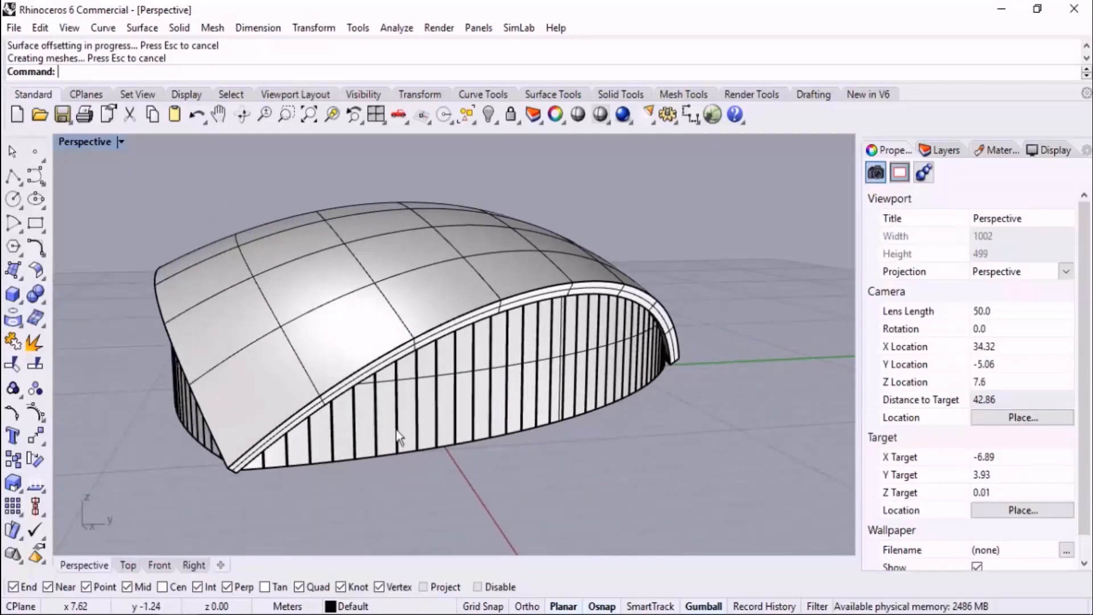
{"action": "scroll", "coordinate": [410, 455], "scroll_direction": "up", "scroll_amount": 2}
{"action": "left_click", "coordinate": [422, 401]}
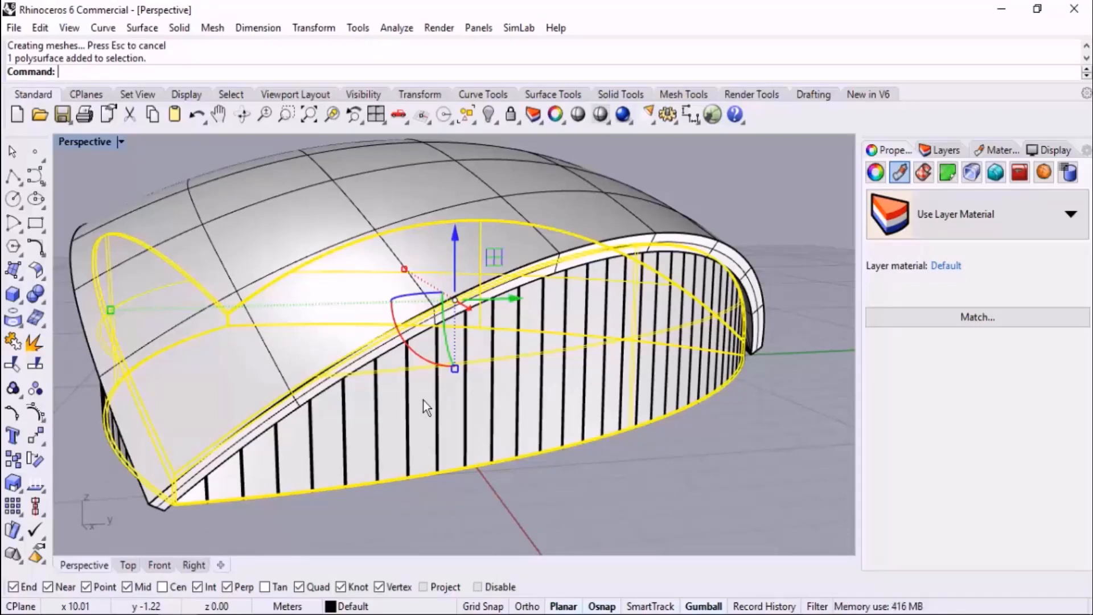
{"action": "scroll", "coordinate": [436, 407], "scroll_direction": "down", "scroll_amount": 5}
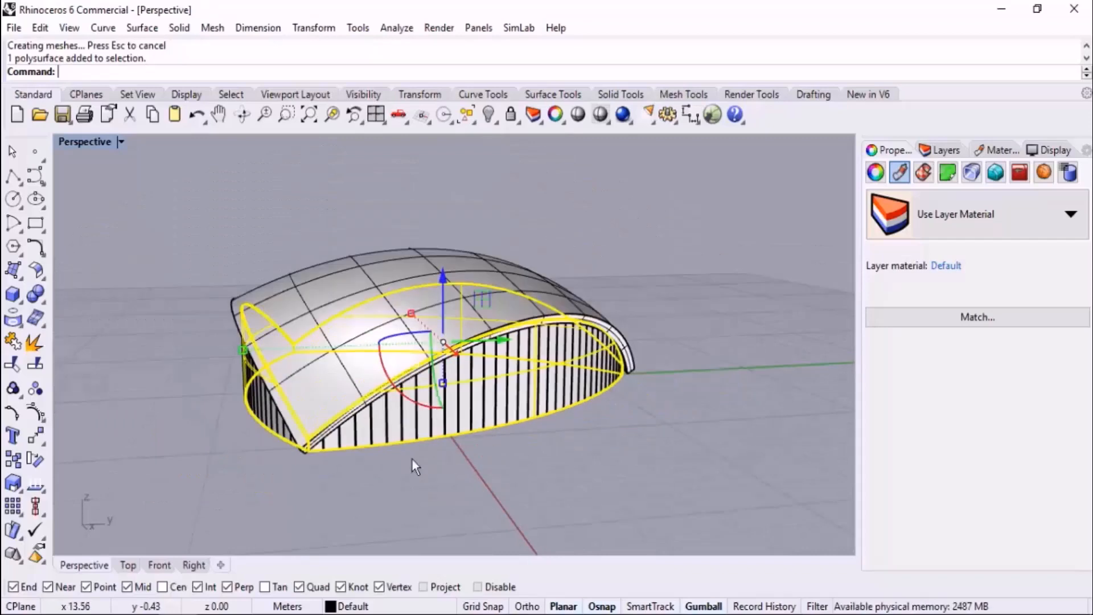
{"action": "scroll", "coordinate": [398, 430], "scroll_direction": "up", "scroll_amount": 2}
{"action": "key", "text": "Escape"}
{"action": "scroll", "coordinate": [508, 402], "scroll_direction": "up", "scroll_amount": 3}
{"action": "left_click", "coordinate": [492, 368]}
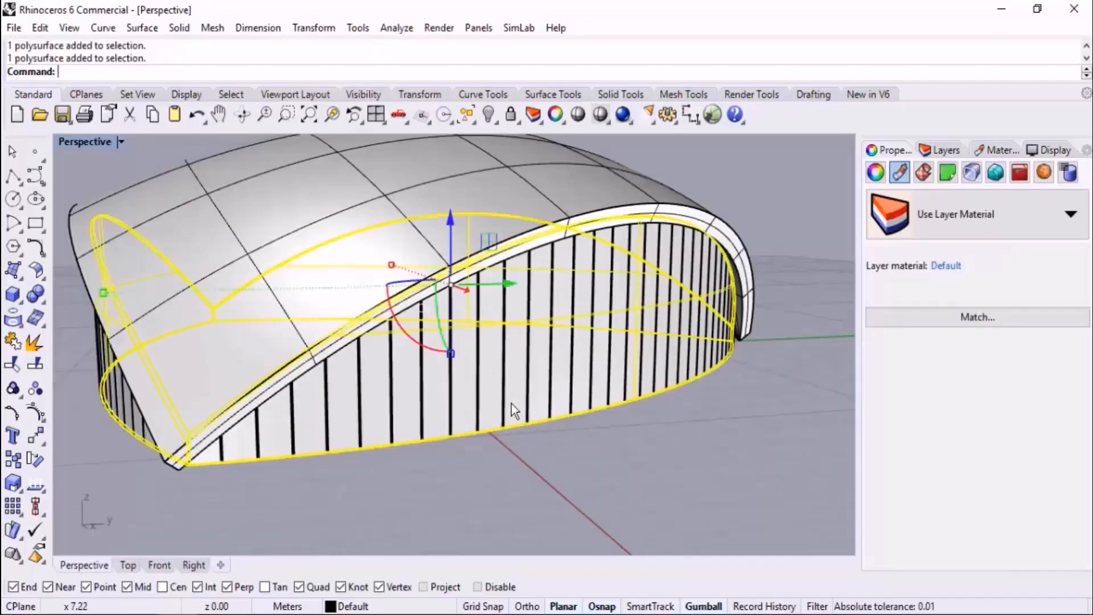
{"action": "scroll", "coordinate": [511, 404], "scroll_direction": "down", "scroll_amount": 2}
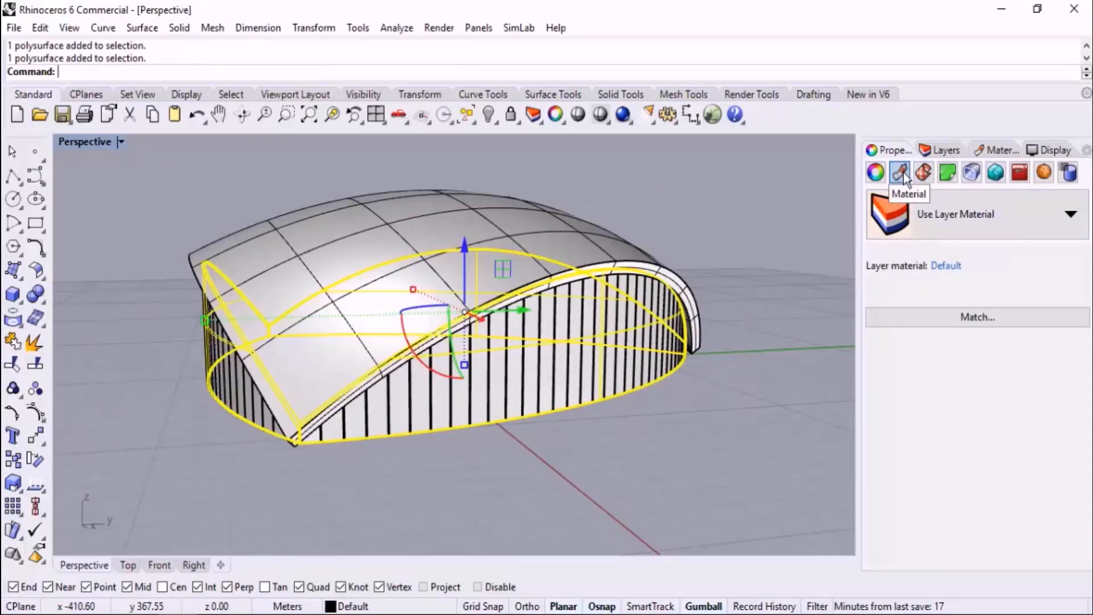
{"action": "left_click", "coordinate": [977, 222]}
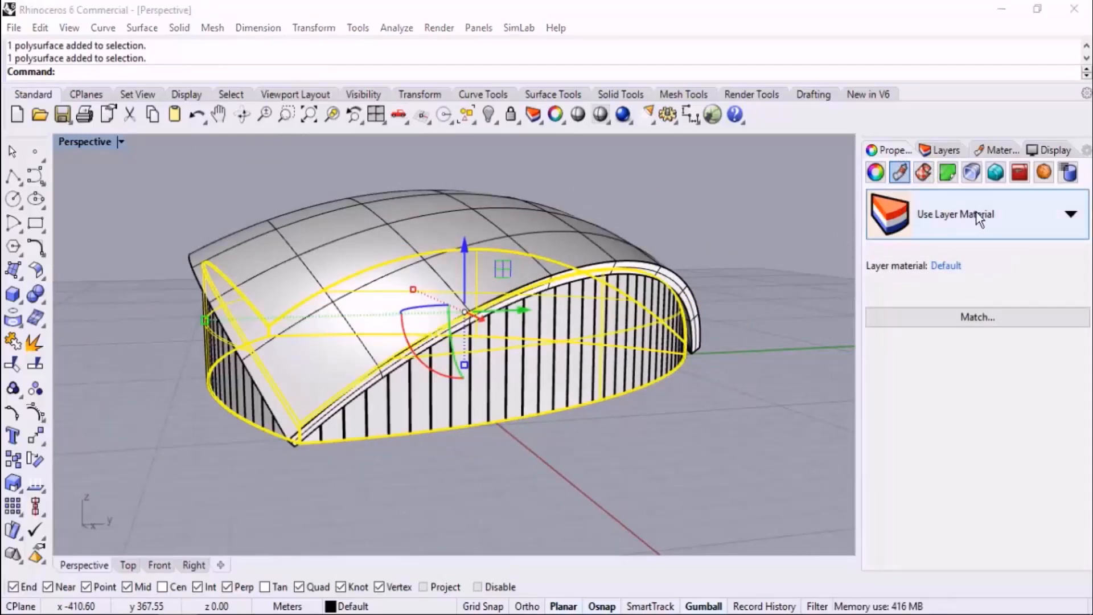
{"action": "left_click", "coordinate": [986, 372]}
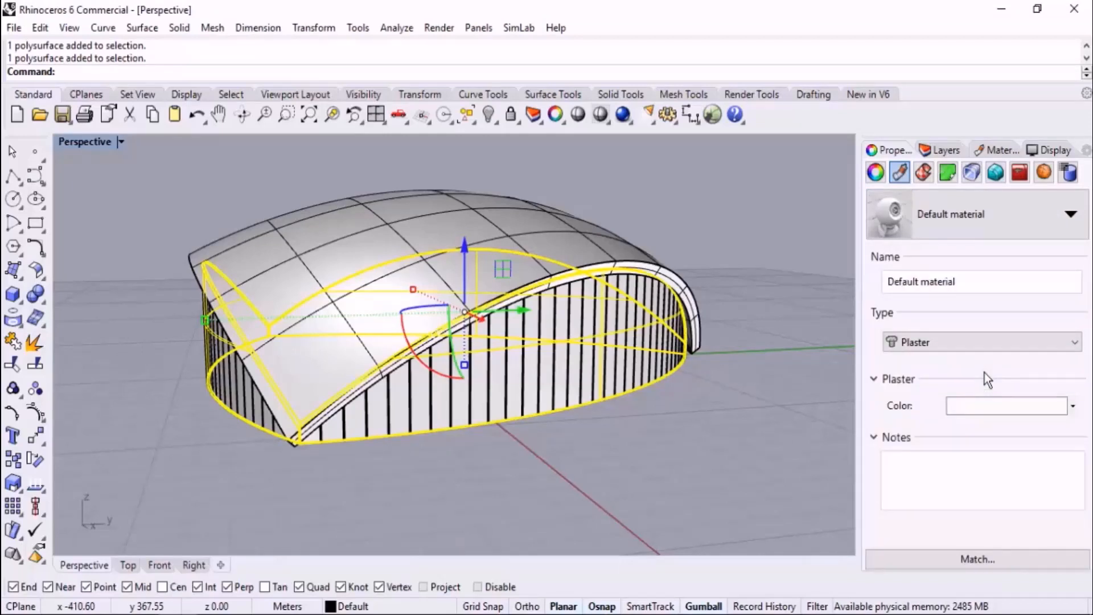
- Change the glazing wall's material type to Custom and set its transparency to about 44%
{"action": "left_click", "coordinate": [951, 342]}
{"action": "left_click", "coordinate": [943, 361]}
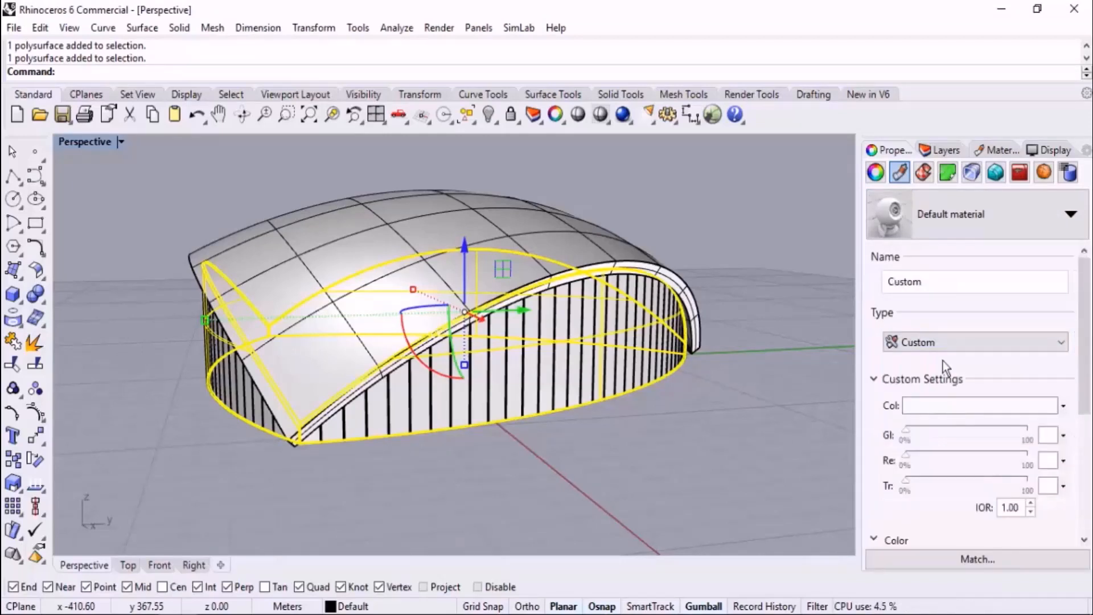
{"action": "left_click_drag", "start_coordinate": [909, 488], "coordinate": [962, 488]}
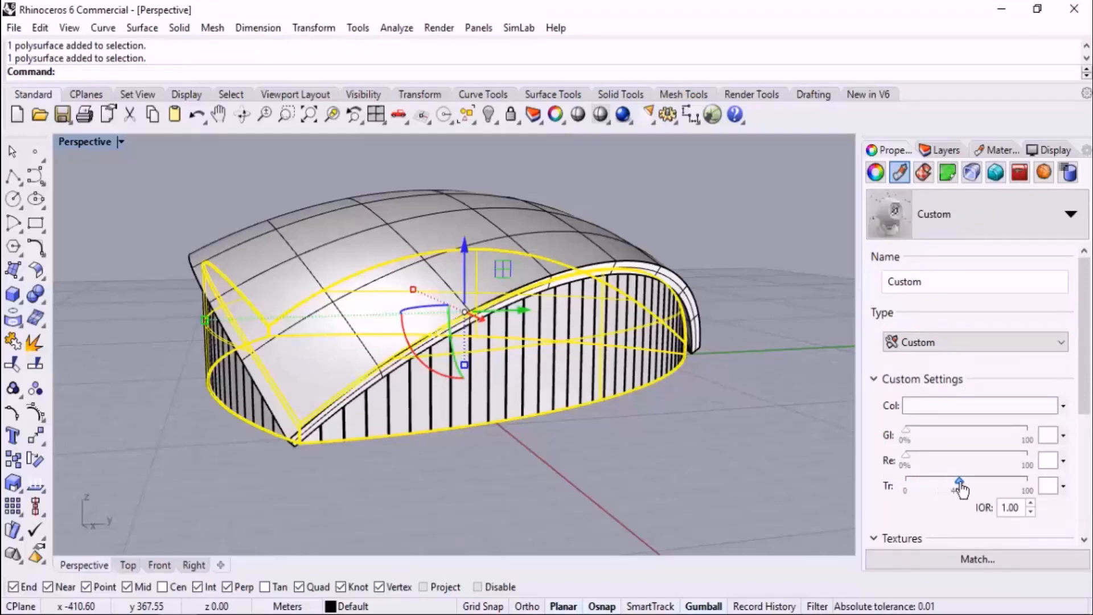
{"action": "left_click", "coordinate": [712, 435]}
- Switch the Perspective viewport to Rendered display to view the transparent glazing and mullions under the roof
{"action": "mouse_move", "coordinate": [713, 435]}
{"action": "right_mouse_down"}
{"action": "mouse_move", "coordinate": [696, 426]}
{"action": "mouse_move", "coordinate": [705, 421]}
{"action": "right_mouse_up"}
{"action": "middle_click", "coordinate": [756, 296]}
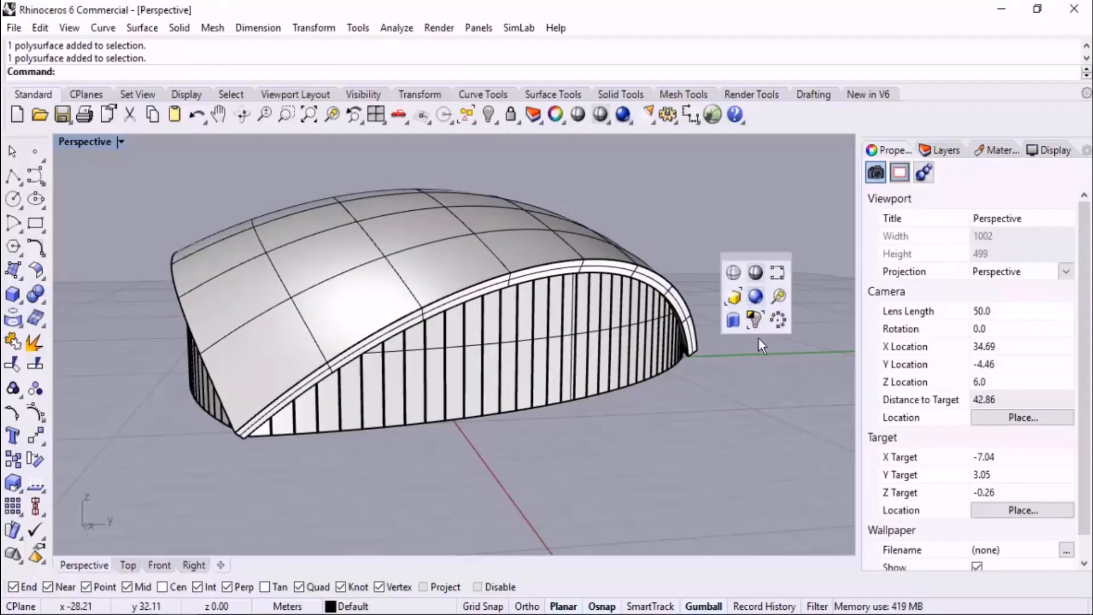
{"action": "left_click", "coordinate": [757, 296]}
{"action": "right_click_drag", "start_coordinate": [691, 383], "coordinate": [594, 430]}
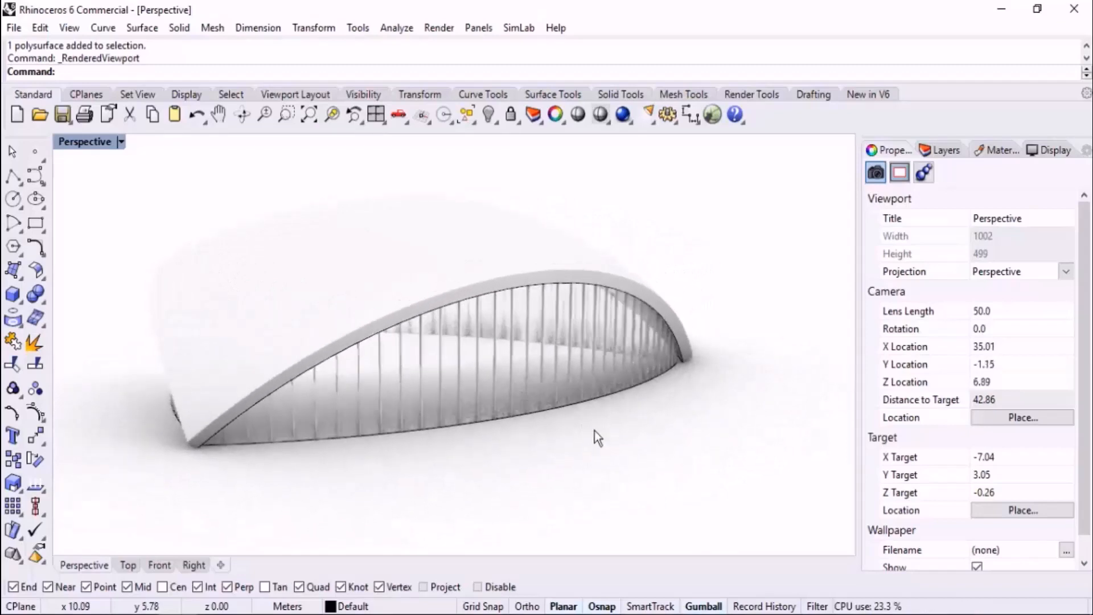